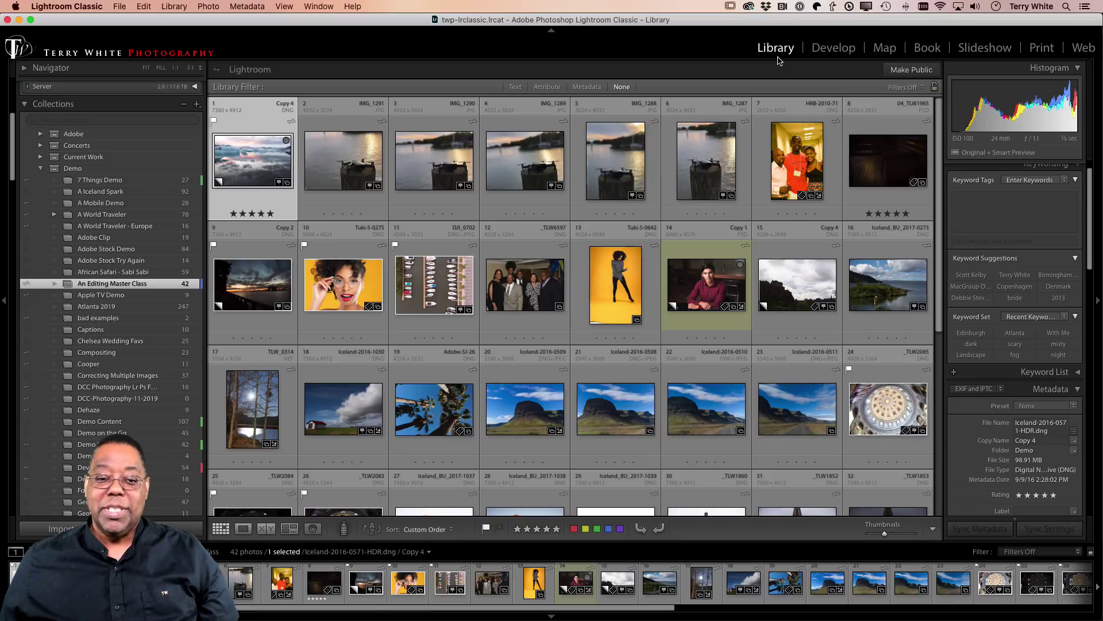
{"action": "scroll", "coordinate": [107, 219], "scroll_direction": "up", "scroll_amount": 6}
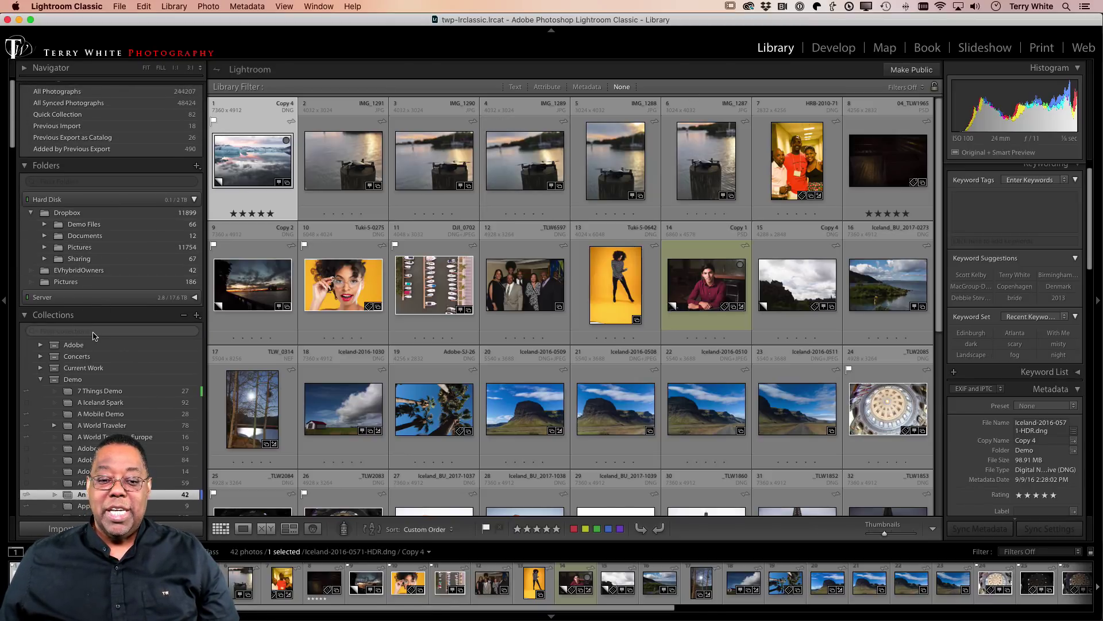
{"action": "scroll", "coordinate": [95, 336], "scroll_direction": "down", "scroll_amount": 5}
{"action": "scroll", "coordinate": [95, 336], "scroll_direction": "down", "scroll_amount": 3}
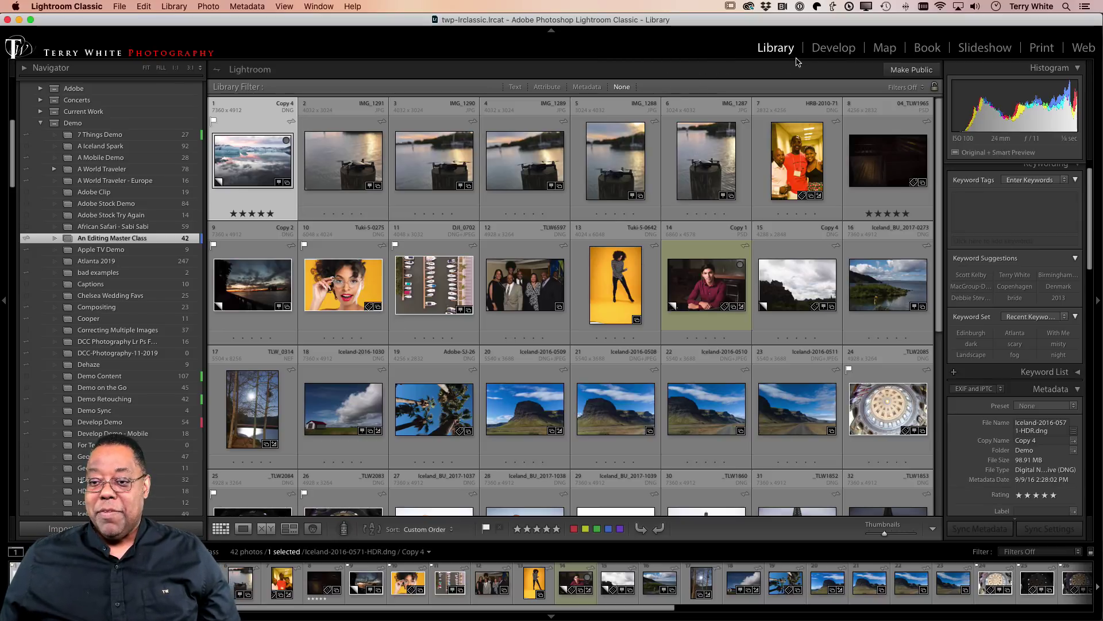
- Open the selected iceberg photo in the Develop module, collapse the HSL/Color section and expand the Basic section
{"action": "left_click", "coordinate": [822, 53]}
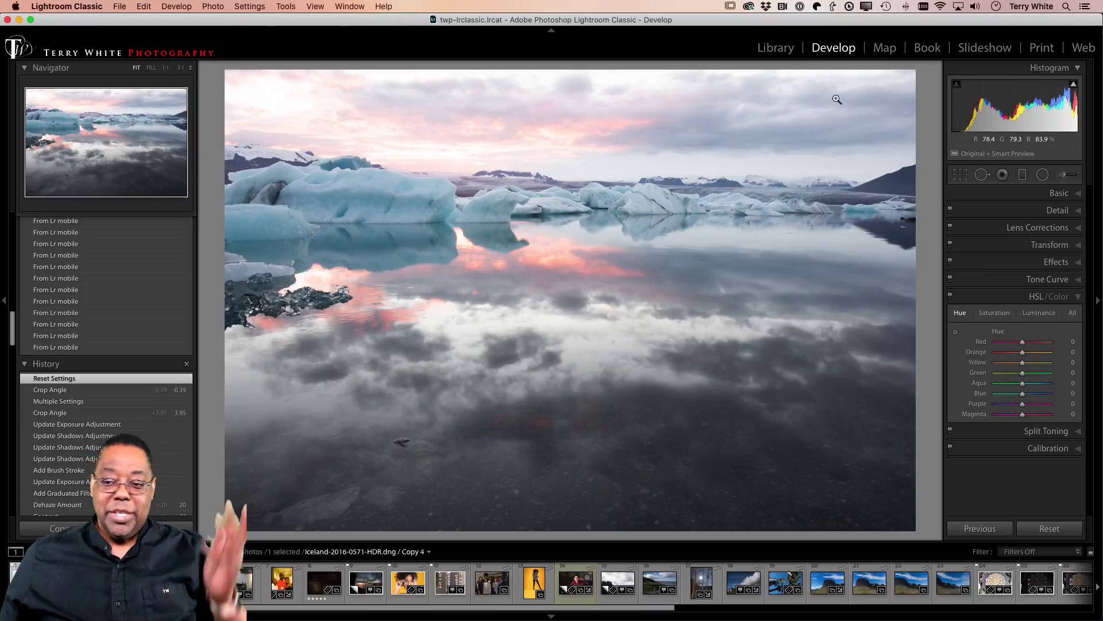
{"action": "left_click", "coordinate": [1078, 297]}
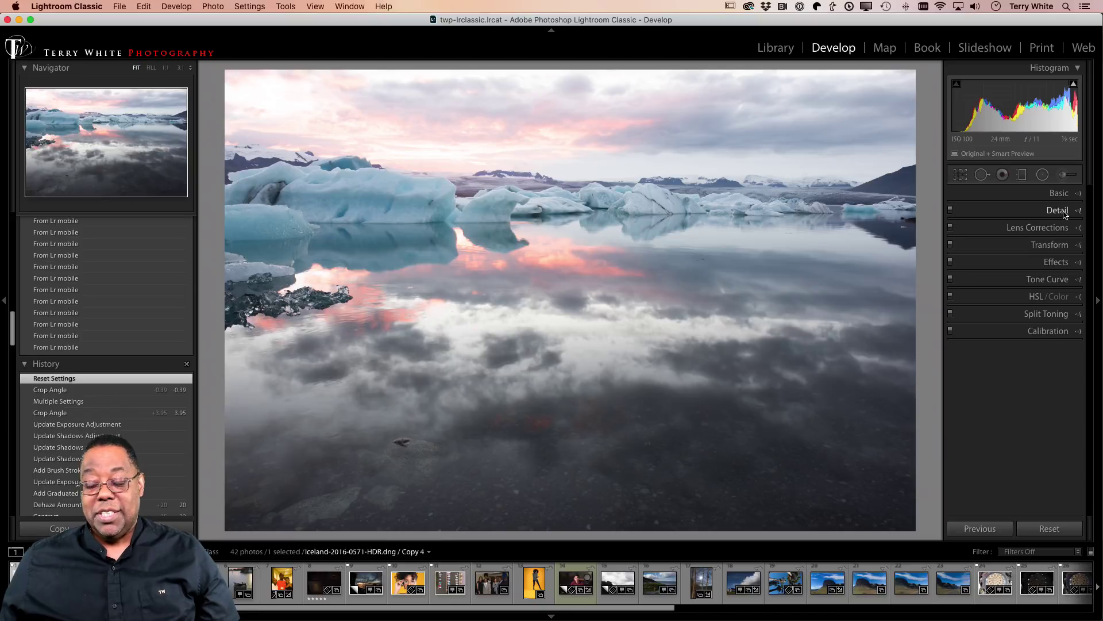
{"action": "left_click", "coordinate": [1080, 196]}
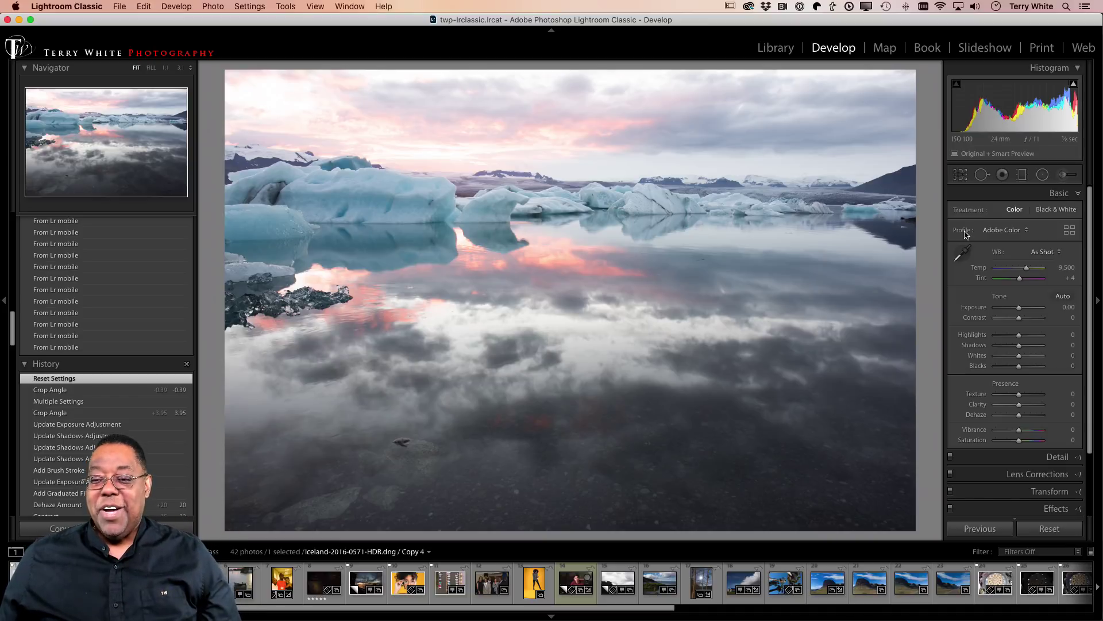
- Switch to Adobe Lightroom to view the iceberg photo's Edit controls, and return to Lightroom Classic
{"action": "key", "text": "super+Tab"}
{"action": "key", "text": "super+Tab"}
{"action": "key", "text": "super+Tab"}
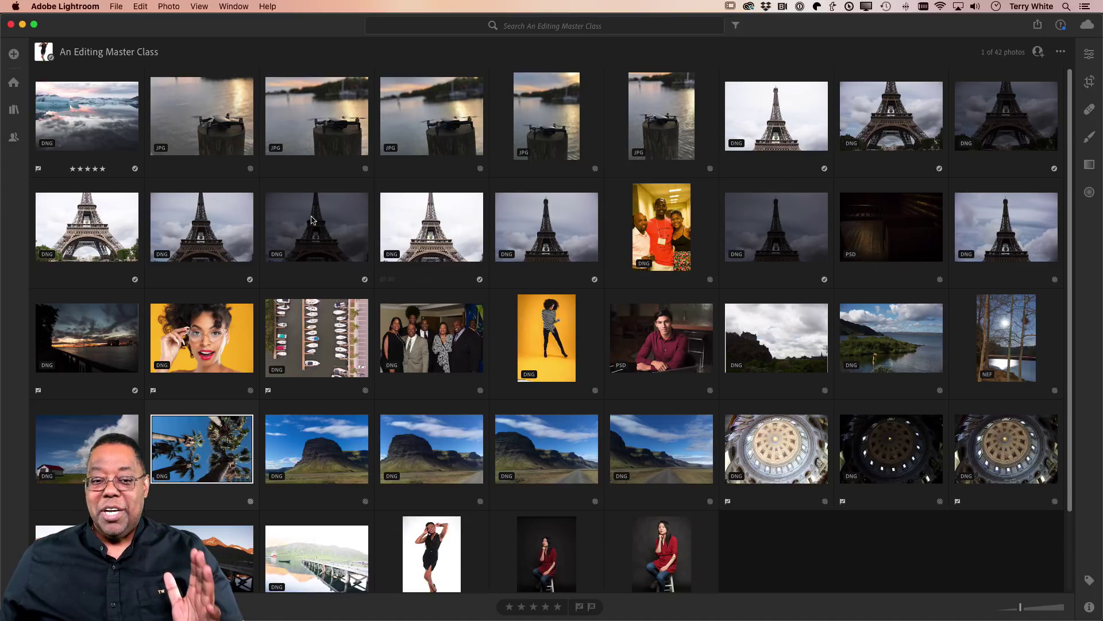
{"action": "left_click", "coordinate": [88, 123]}
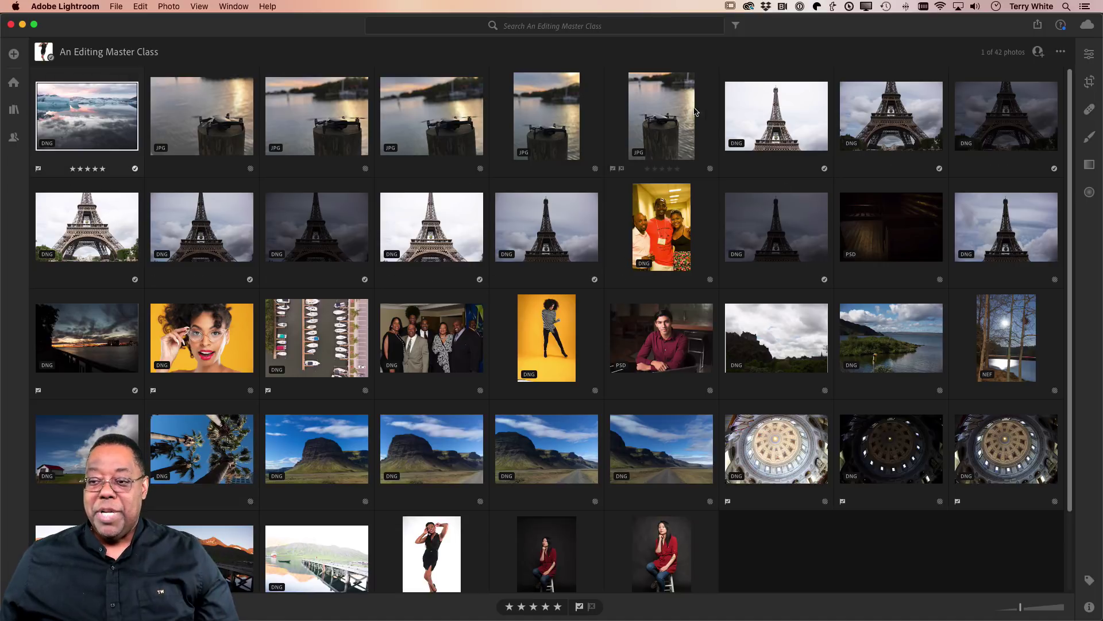
{"action": "left_click", "coordinate": [1091, 56]}
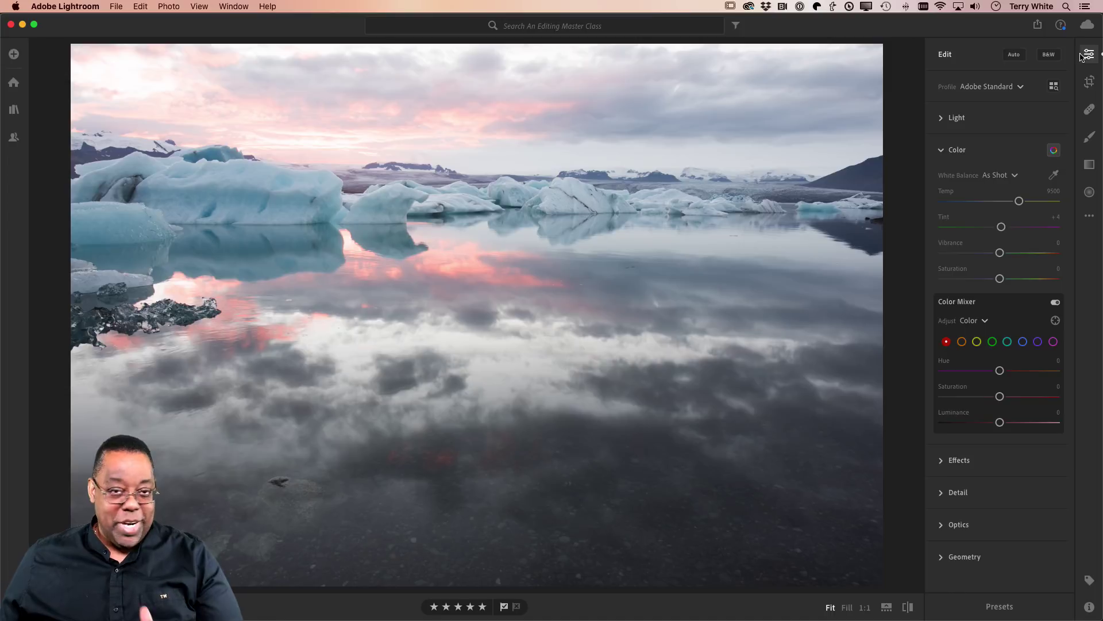
{"action": "key", "text": "super+Tab"}
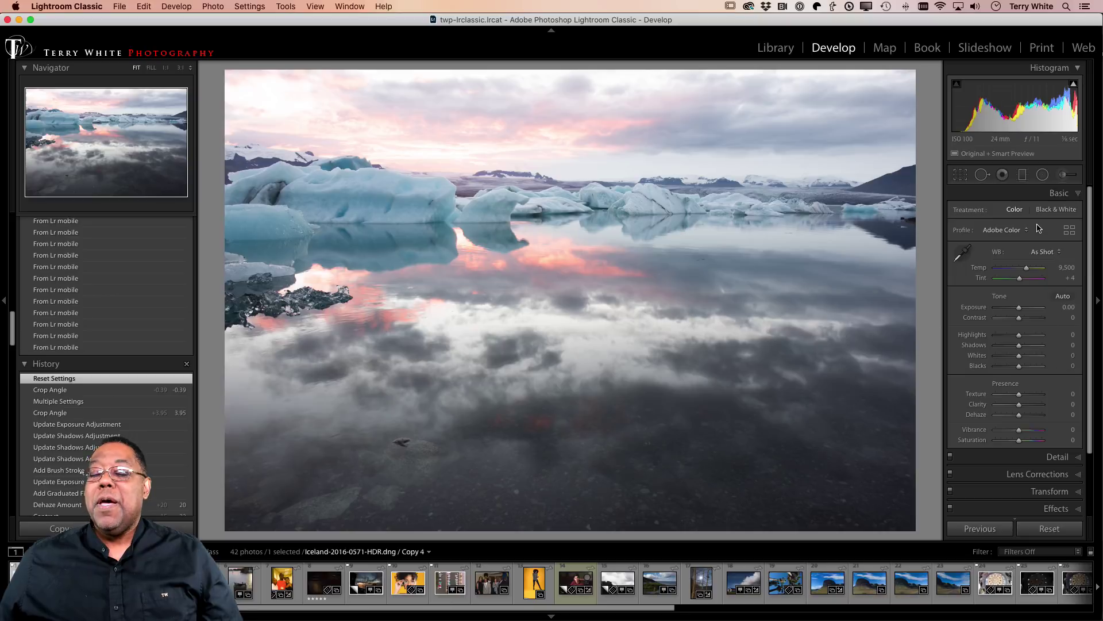
- Collapse the Basic section and try the default order in the Develop panel customization, discarding the change
{"action": "left_click", "coordinate": [1073, 195]}
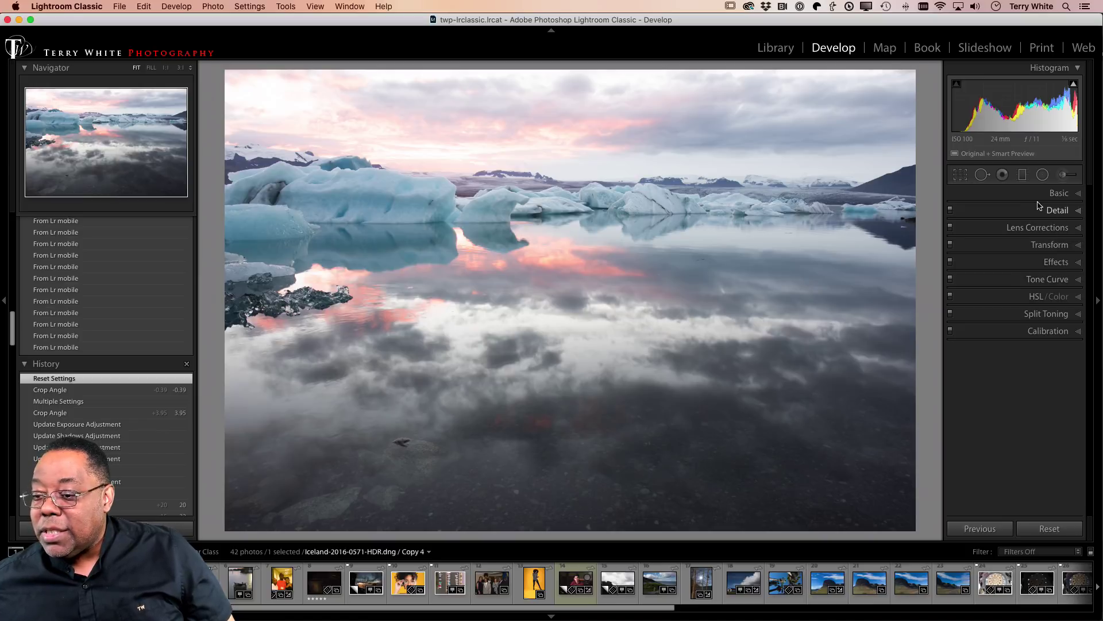
{"action": "right_click", "coordinate": [1078, 198]}
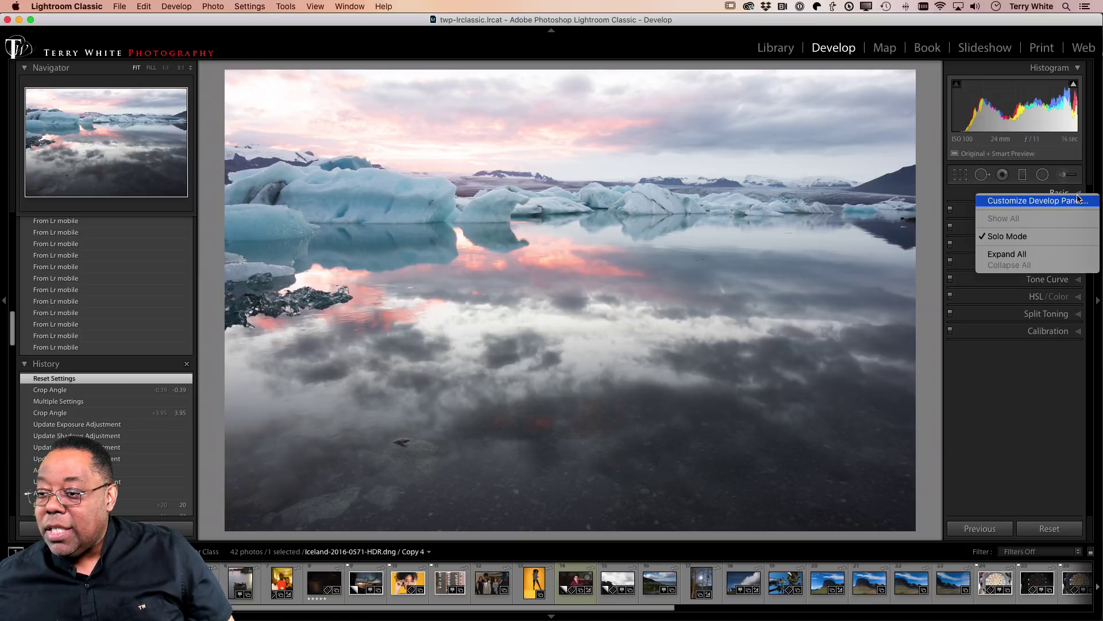
{"action": "left_click", "coordinate": [1040, 203]}
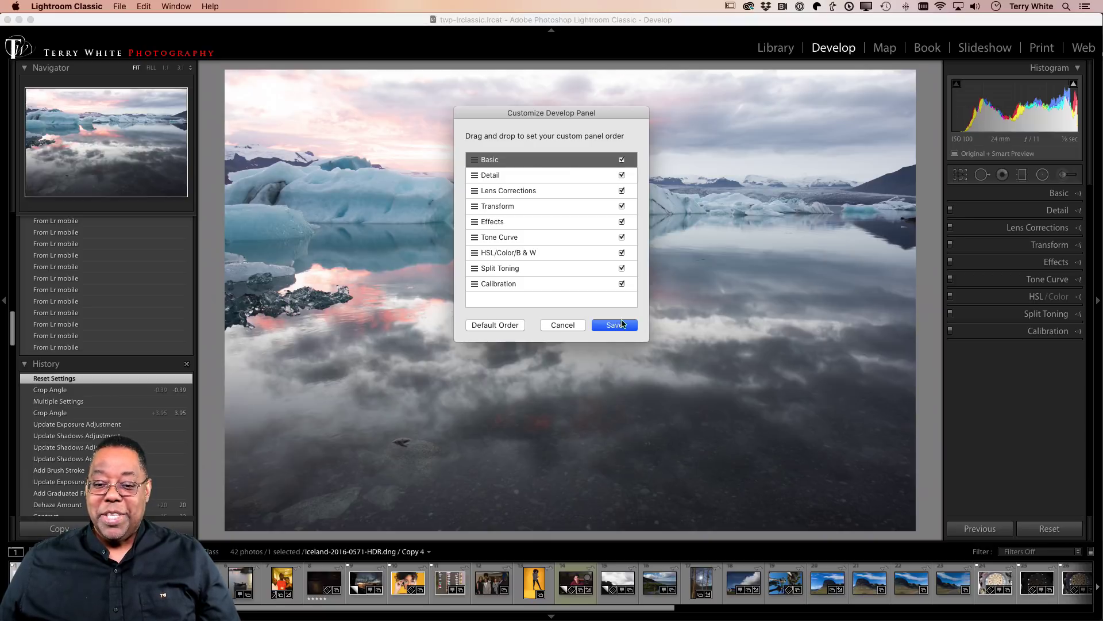
{"action": "left_click", "coordinate": [484, 326]}
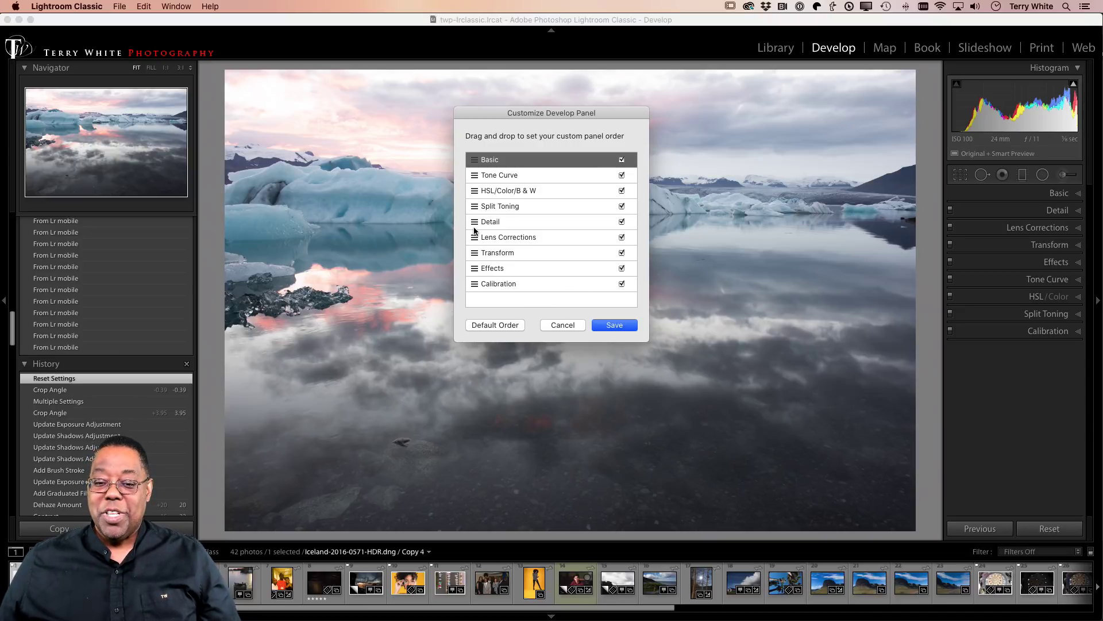
{"action": "left_click", "coordinate": [561, 324]}
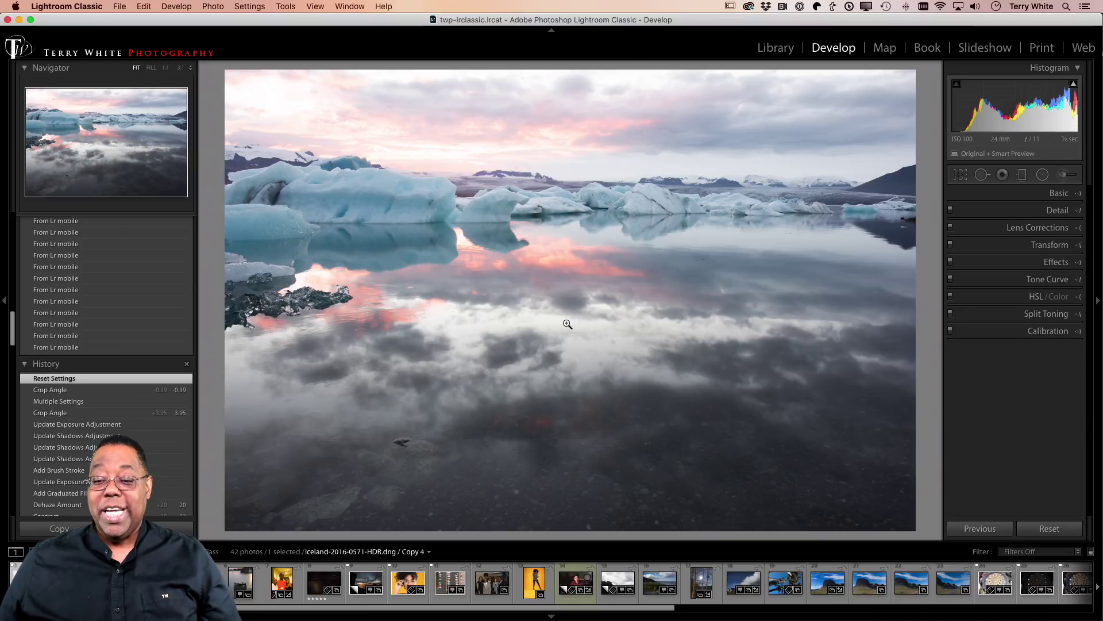
- Save the Develop panel order as Basic, Detail, Lens Corrections, Transform, Effects, Tone Curve, HSL/Color/B & W, Split Toning, Calibration
{"action": "right_click", "coordinate": [1034, 335]}
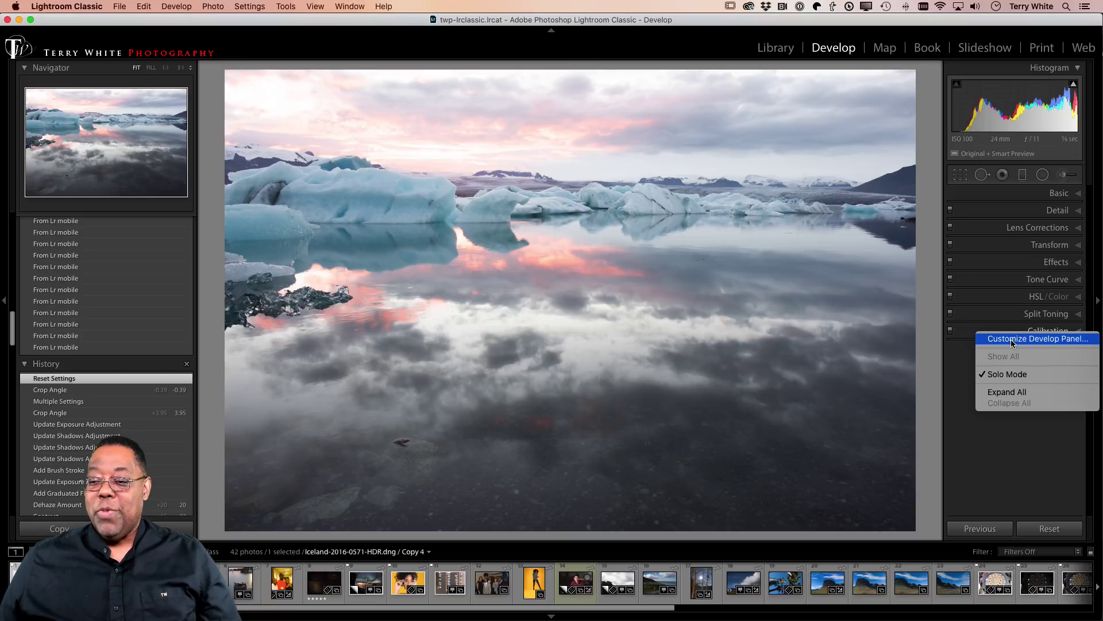
{"action": "left_click", "coordinate": [1012, 341]}
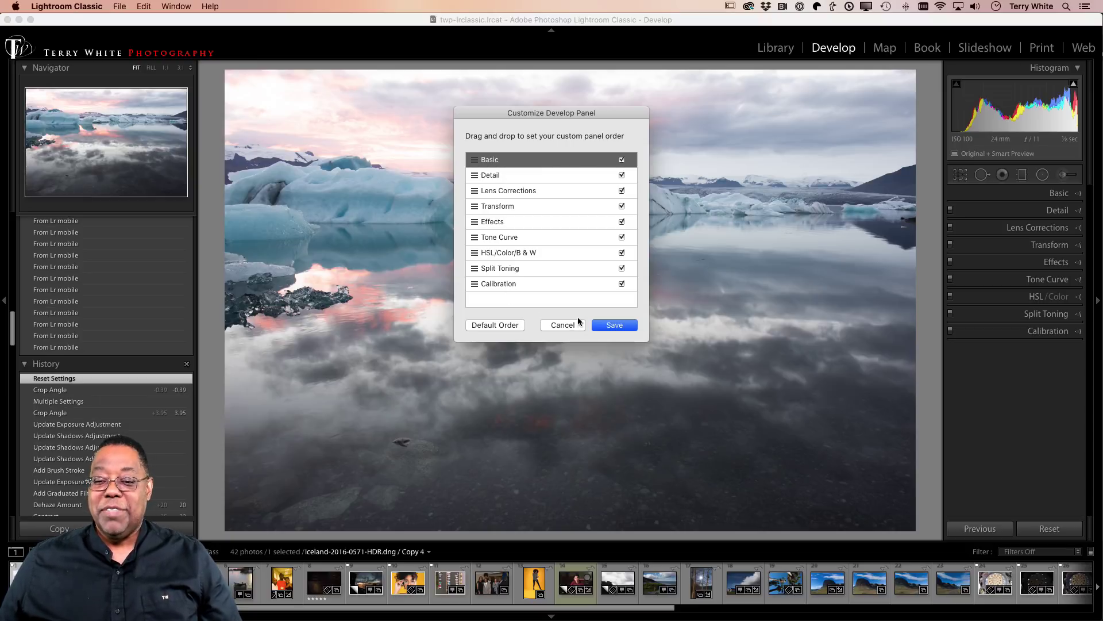
{"action": "left_click", "coordinate": [597, 326]}
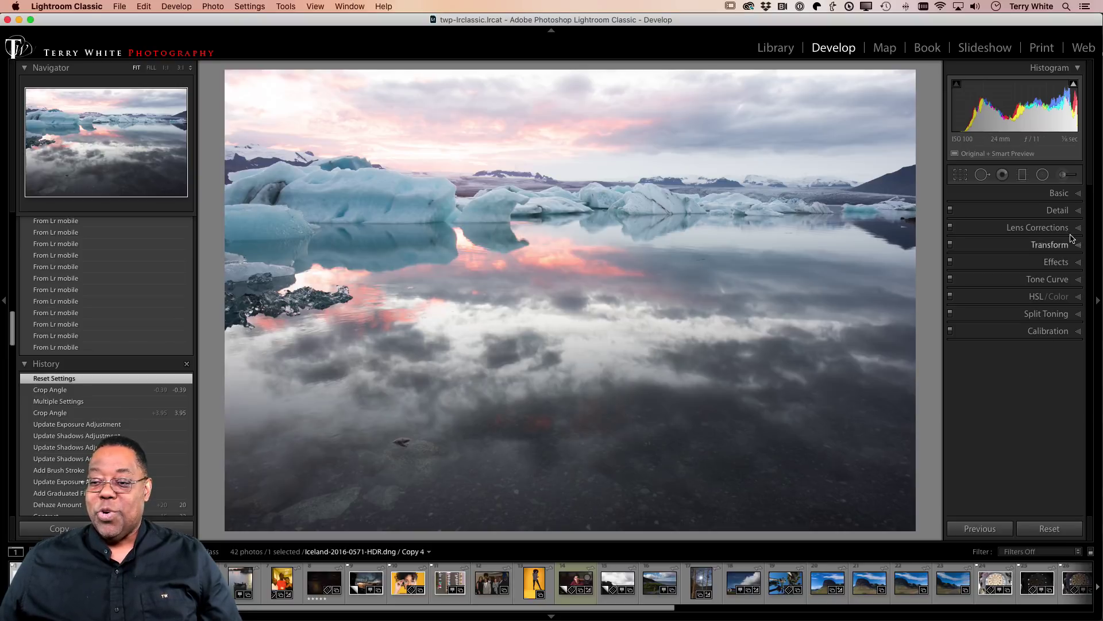
- View the Basic and Transform sections one after the other with Solo Mode active, and collapse Transform
{"action": "left_click", "coordinate": [1077, 194]}
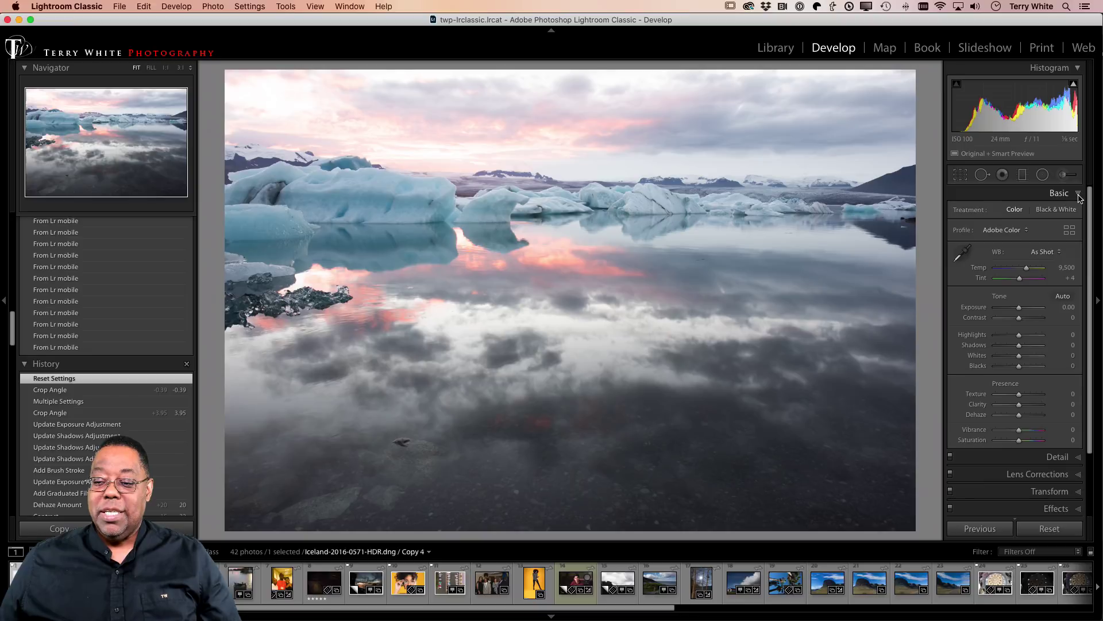
{"action": "left_click", "coordinate": [1077, 492]}
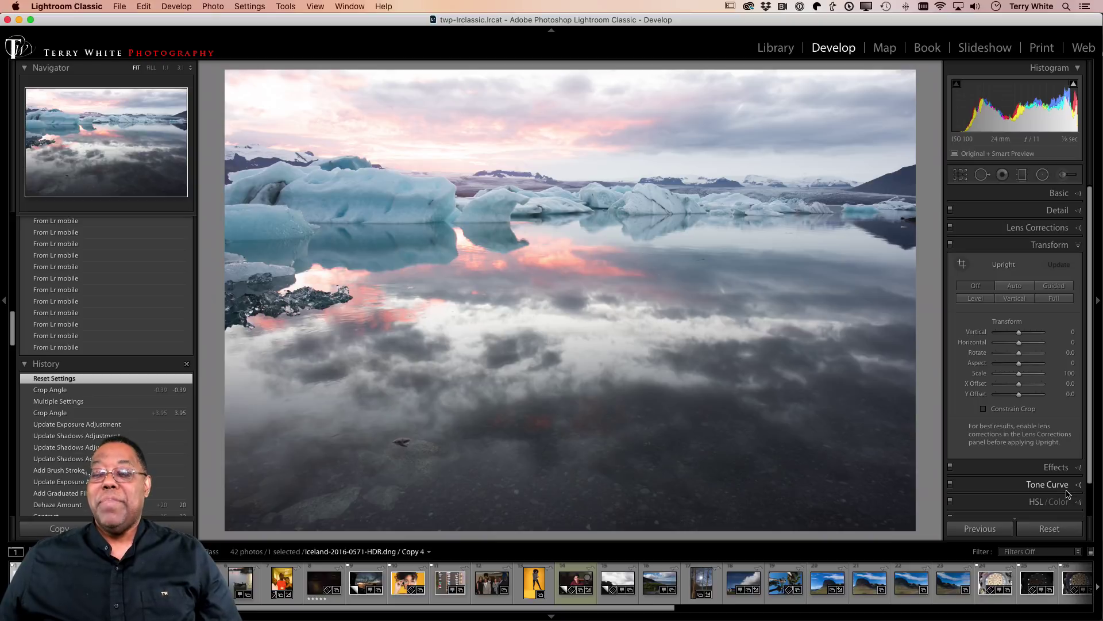
{"action": "left_click", "coordinate": [1079, 246]}
- Turn off Solo Mode for the Develop sections, expand Basic and Transform together, and collapse both
{"action": "right_click", "coordinate": [1060, 248]}
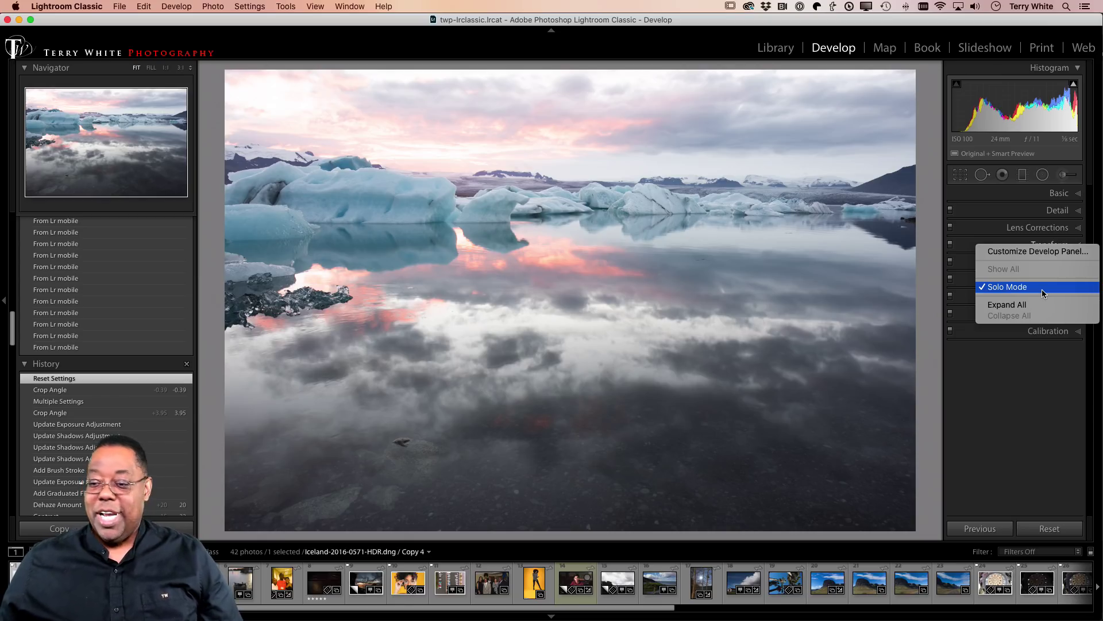
{"action": "left_click", "coordinate": [1043, 288]}
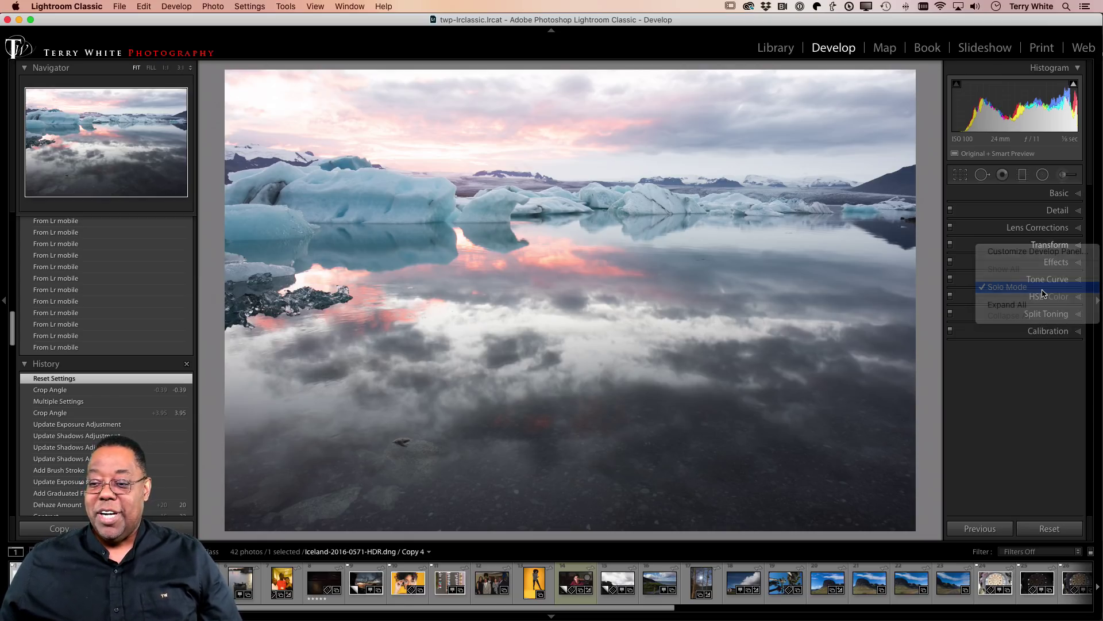
{"action": "left_click", "coordinate": [1077, 194]}
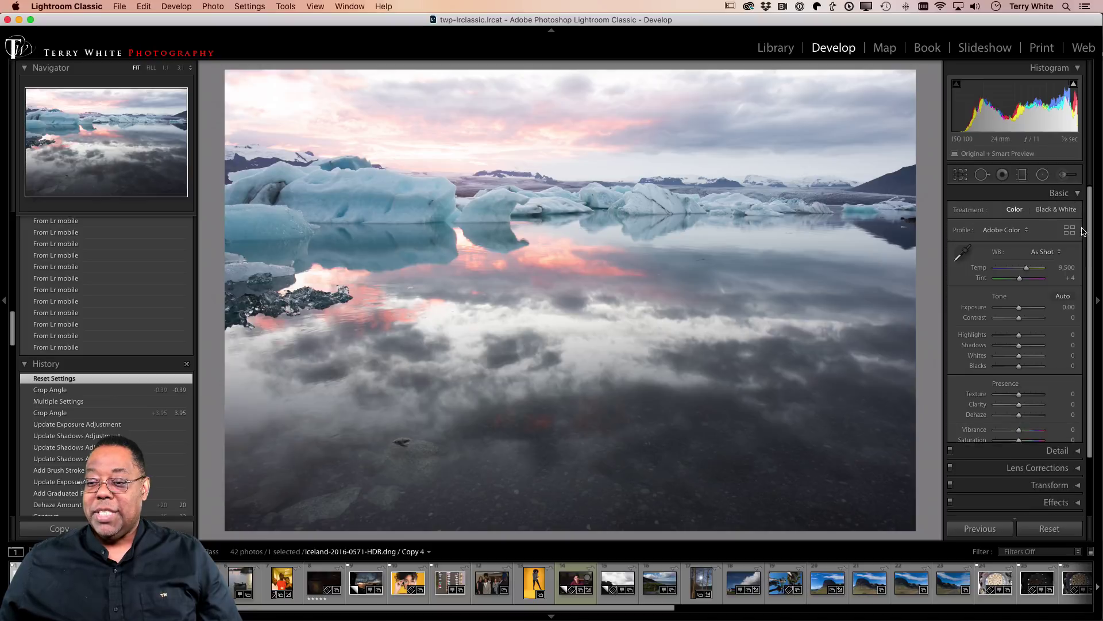
{"action": "left_click", "coordinate": [1072, 492]}
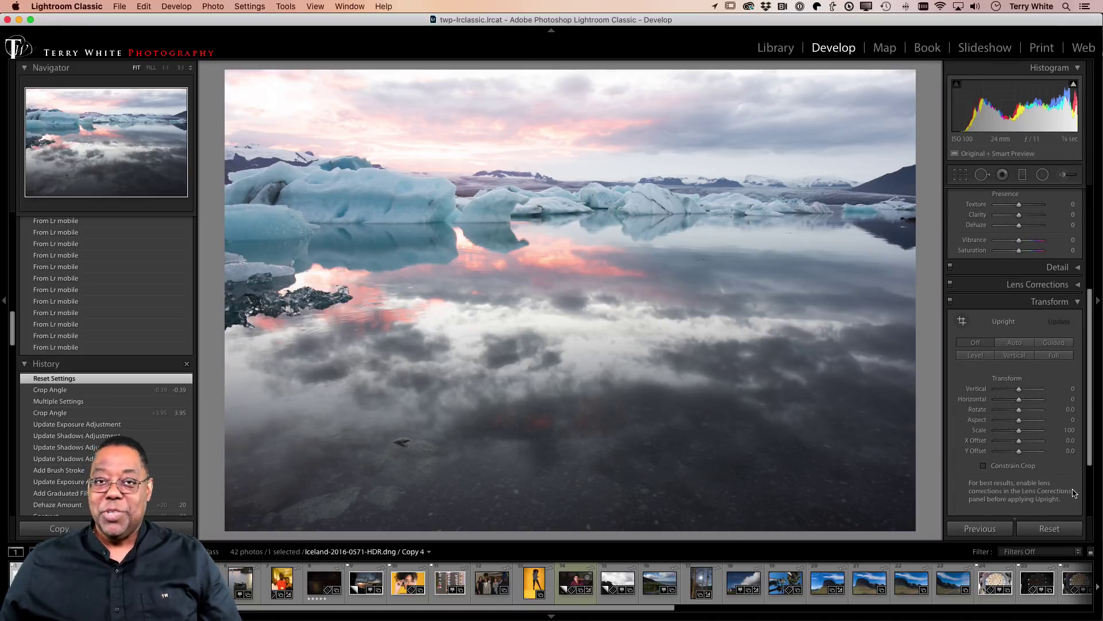
{"action": "left_click", "coordinate": [1077, 303]}
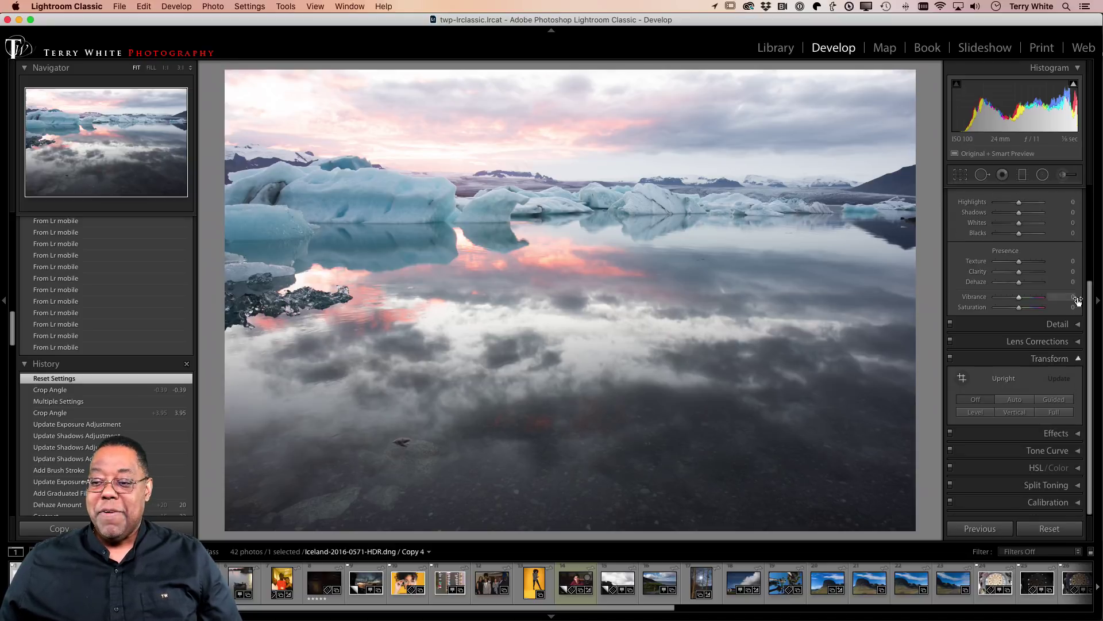
{"action": "scroll", "coordinate": [1074, 293], "scroll_direction": "up", "scroll_amount": 3}
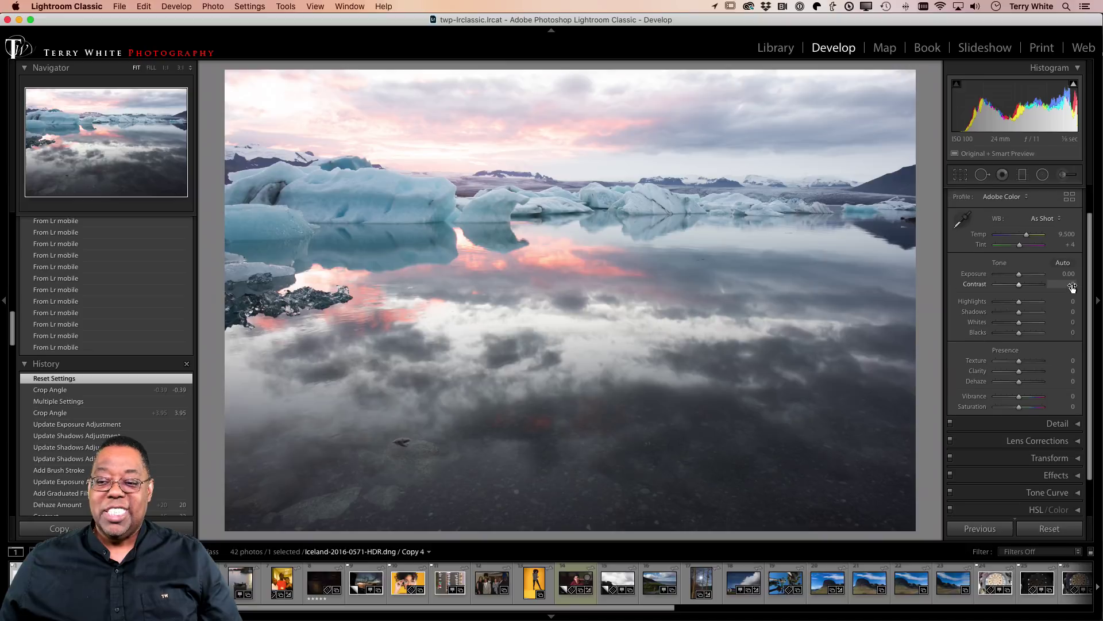
{"action": "scroll", "coordinate": [1072, 288], "scroll_direction": "up", "scroll_amount": 2}
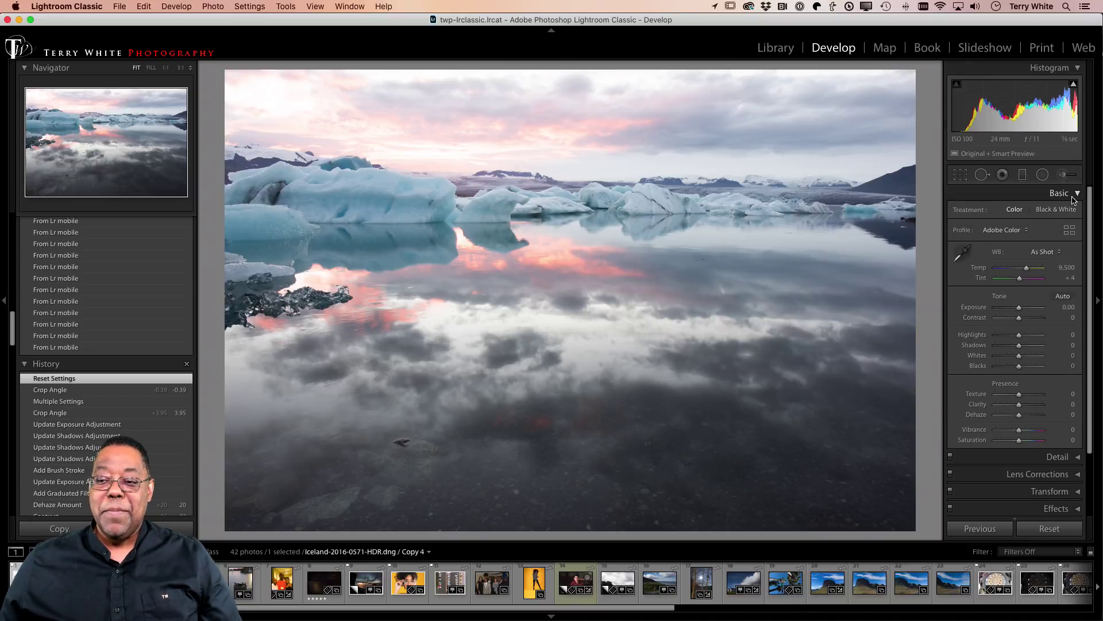
{"action": "left_click", "coordinate": [1076, 196]}
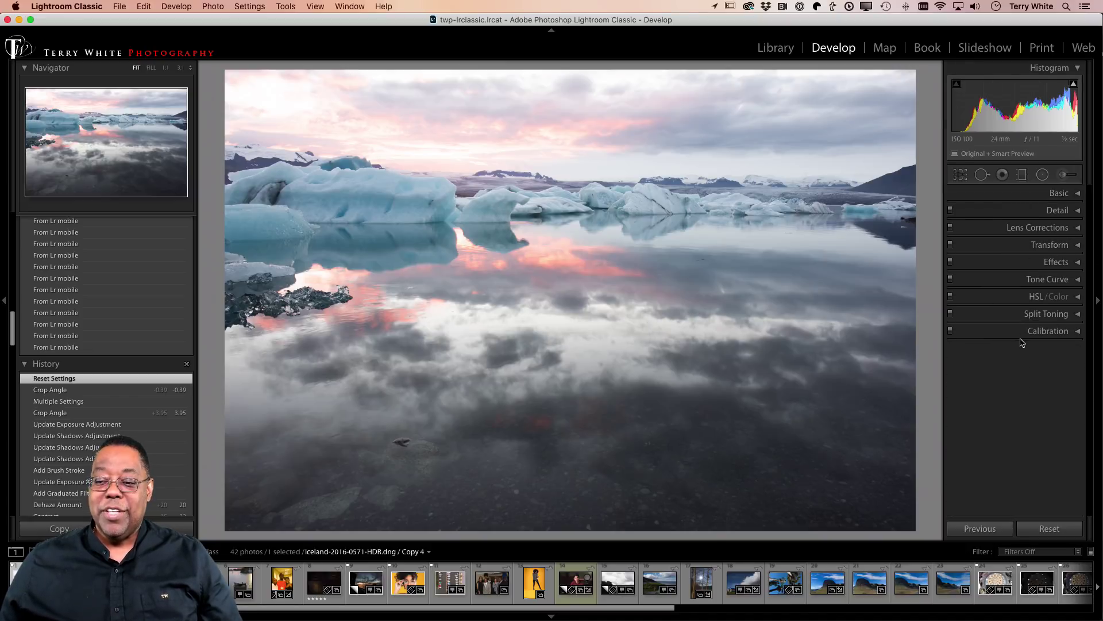
- Turn Solo Mode on for the Develop sections and collapse the Calibration section
{"action": "right_click", "coordinate": [1020, 332]}
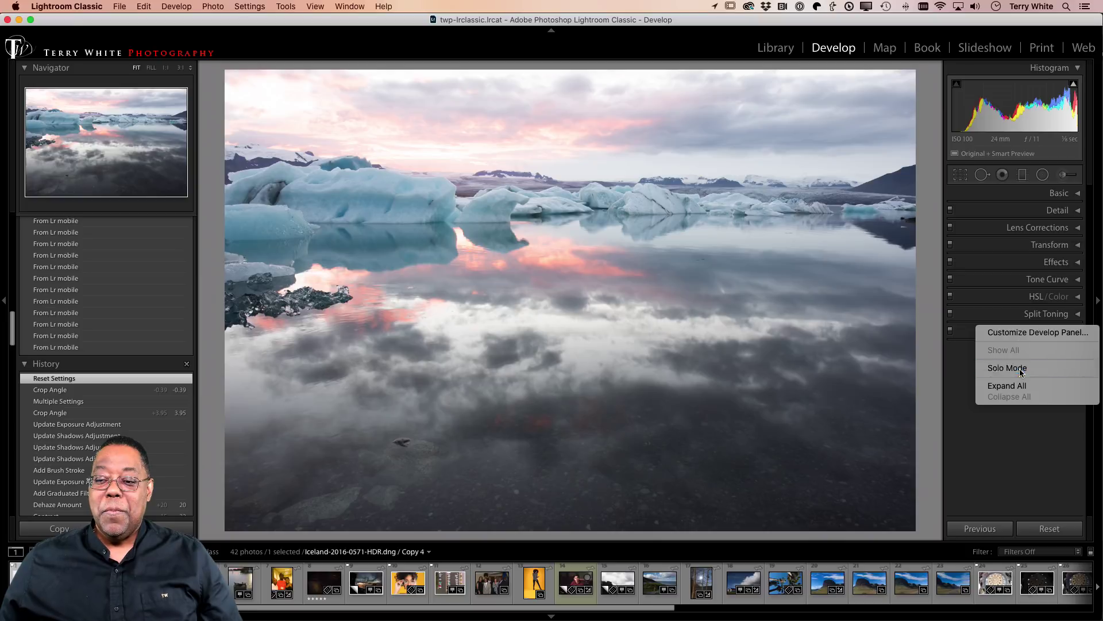
{"action": "left_click", "coordinate": [1020, 368]}
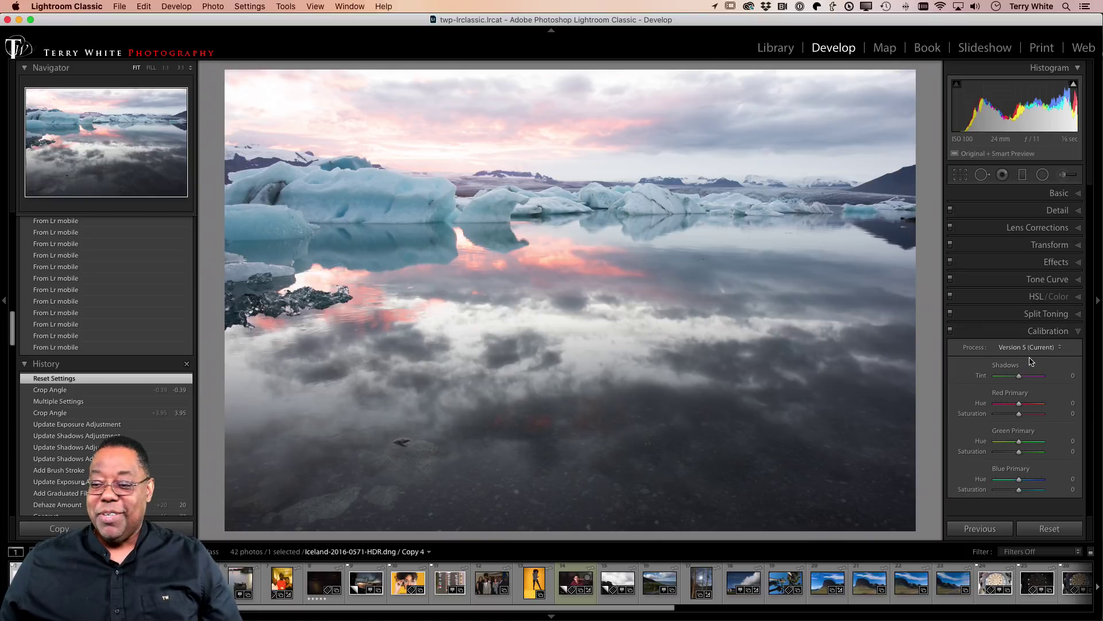
{"action": "left_click", "coordinate": [1037, 331]}
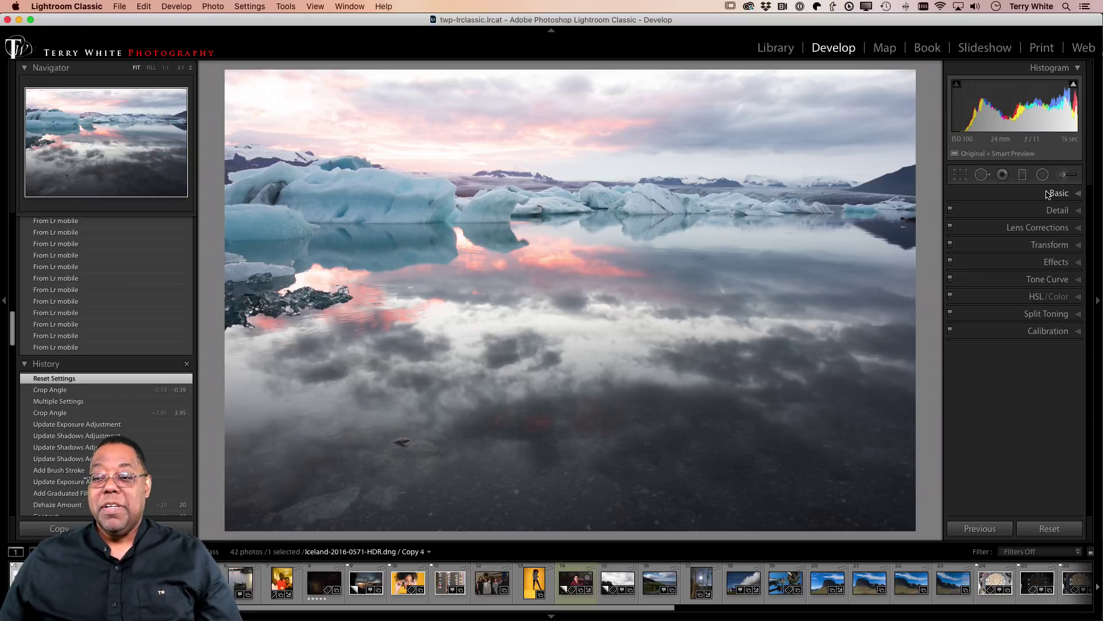
- Enable the Lens Corrections profile for the iceberg photo, switching it off and on to compare the effect
{"action": "left_click", "coordinate": [1074, 229]}
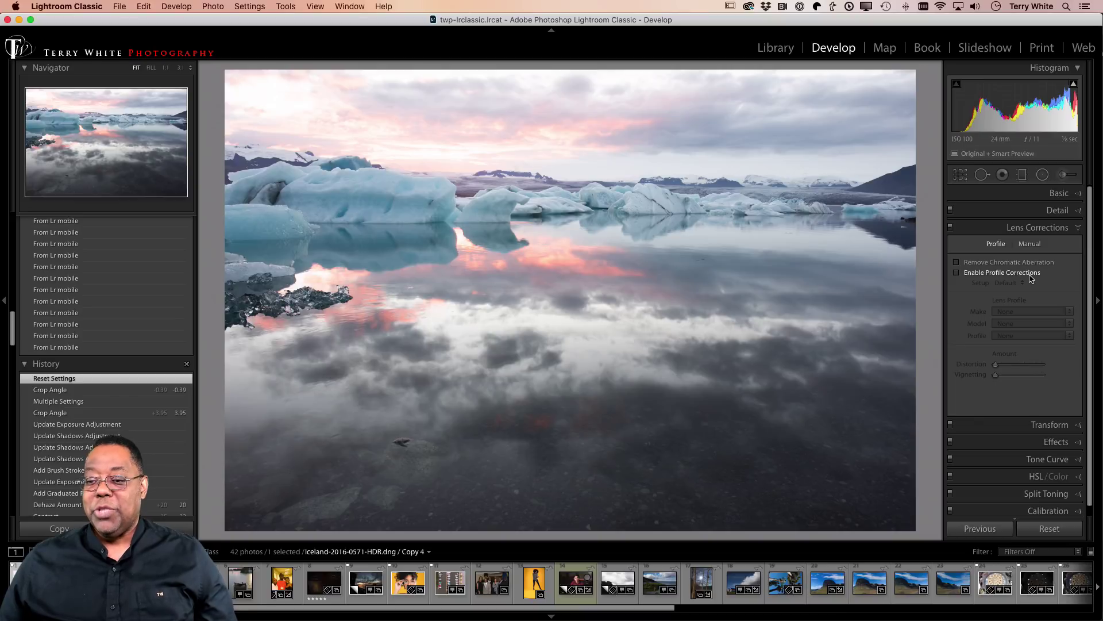
{"action": "left_click", "coordinate": [1028, 273]}
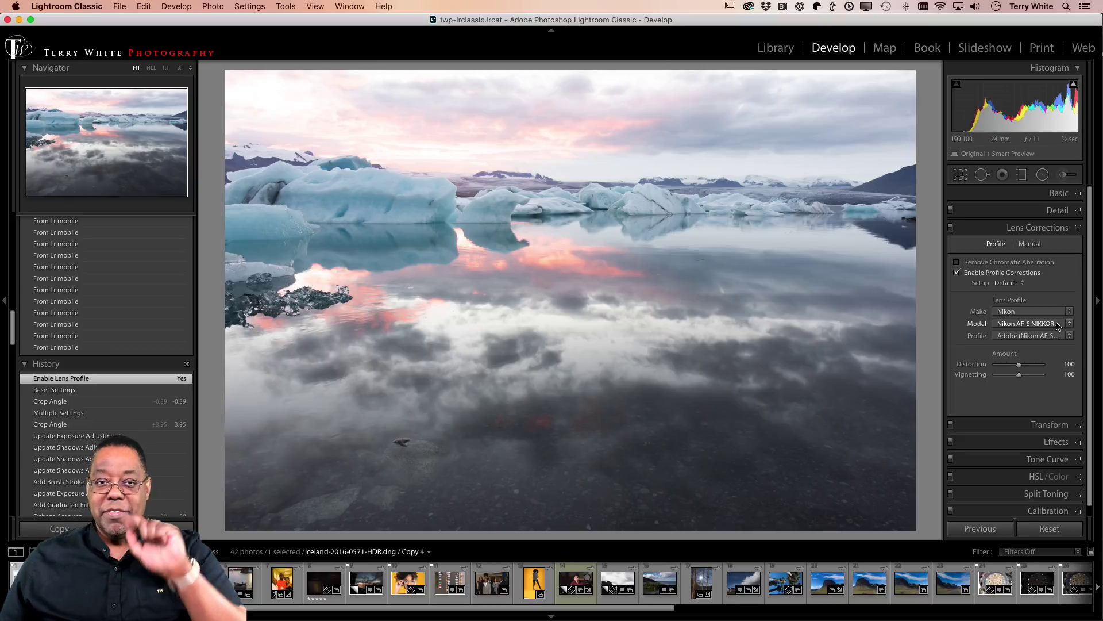
{"action": "left_click", "coordinate": [1014, 273]}
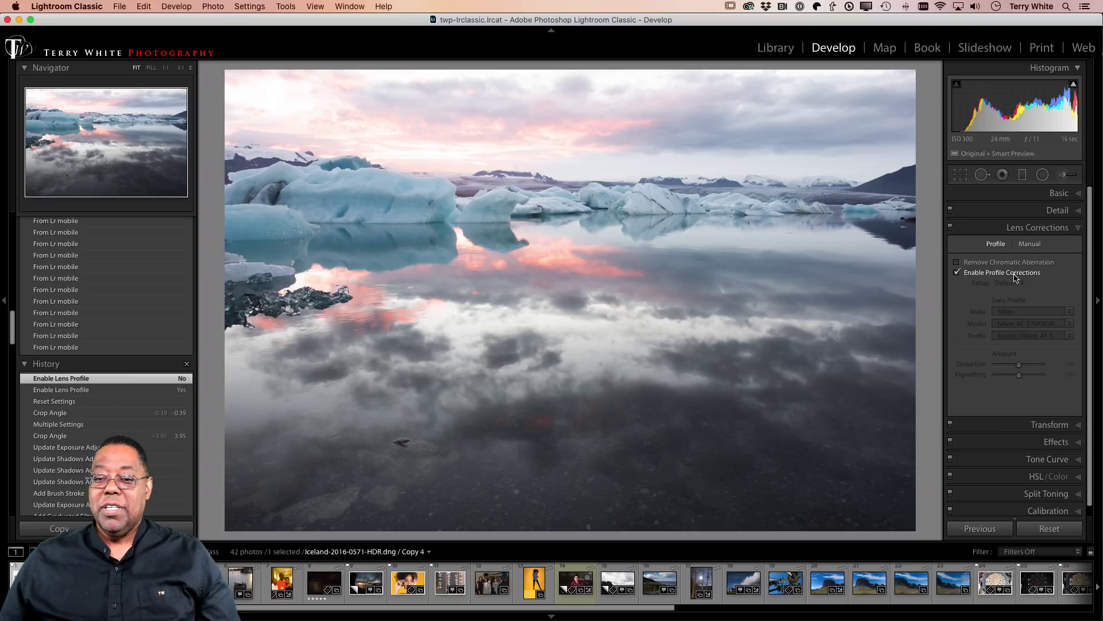
{"action": "left_click", "coordinate": [1014, 274]}
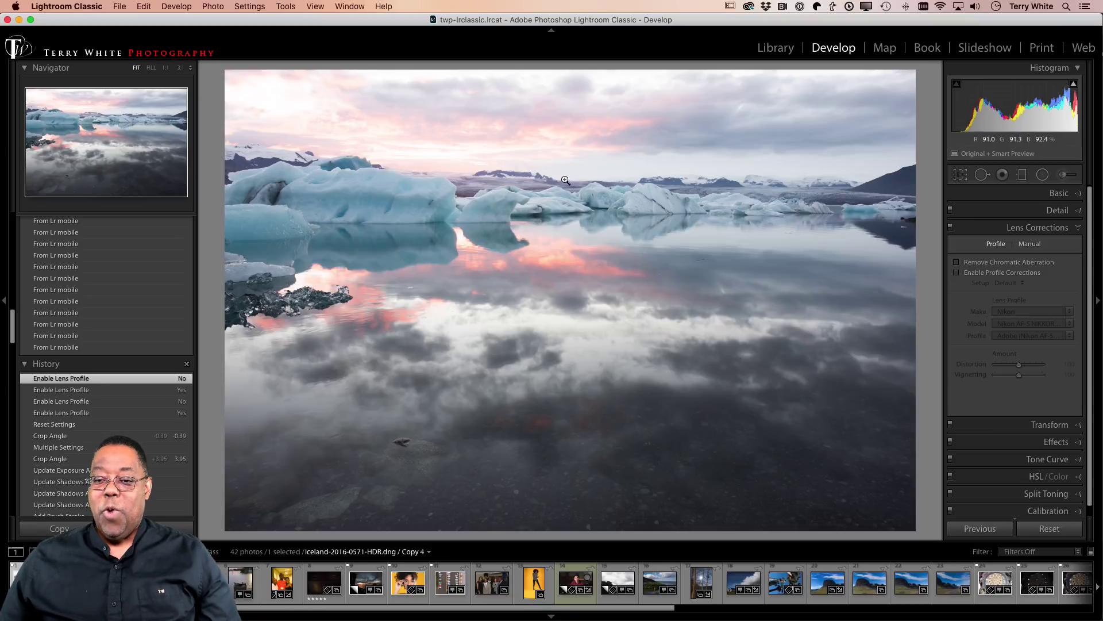
{"action": "left_click", "coordinate": [957, 274]}
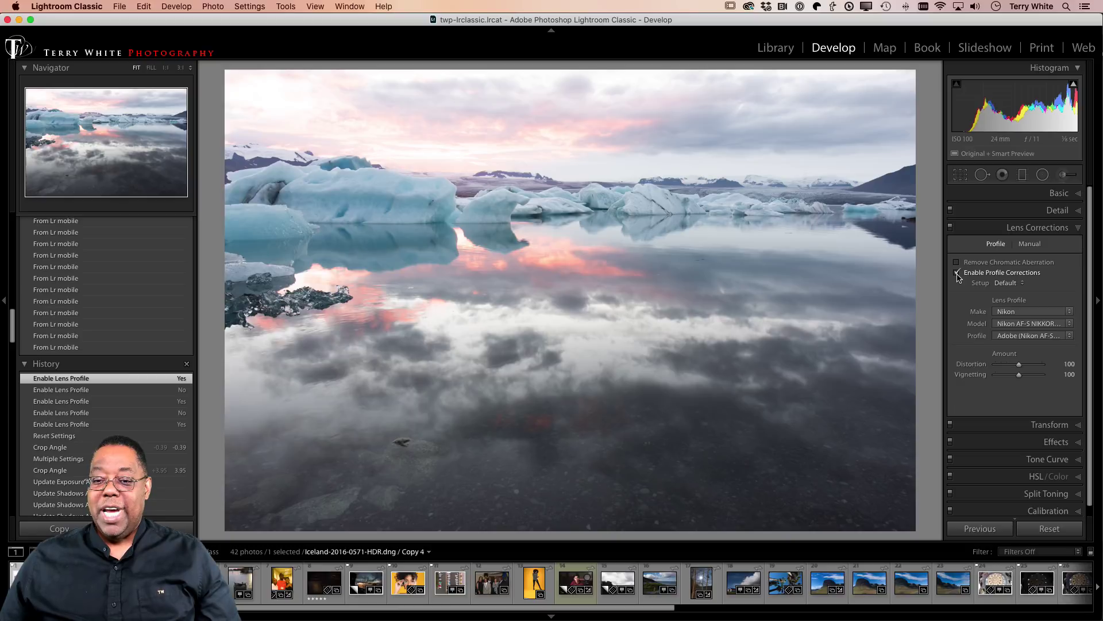
- Switch the lens profile corrections off and on repeatedly to compare their effect on the iceberg photo
{"action": "left_click", "coordinate": [958, 273]}
{"action": "left_click", "coordinate": [957, 273]}
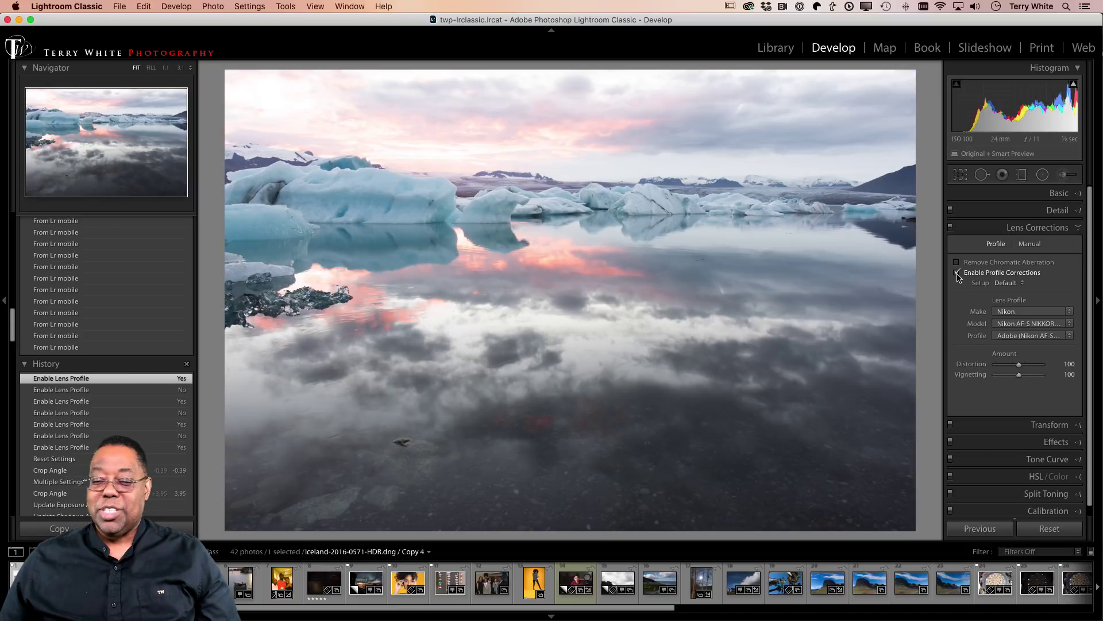
{"action": "left_click", "coordinate": [957, 273]}
{"action": "left_click", "coordinate": [958, 273]}
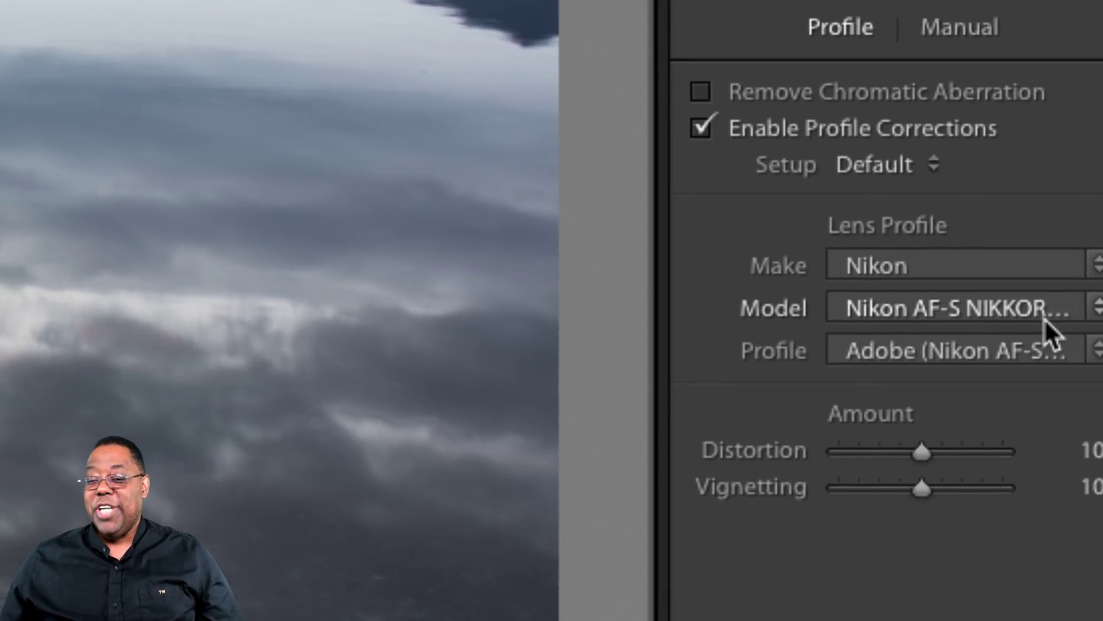
- Review the lens profile's model, profile and make choices, keeping Nikon as the make
{"action": "left_click", "coordinate": [1057, 316]}
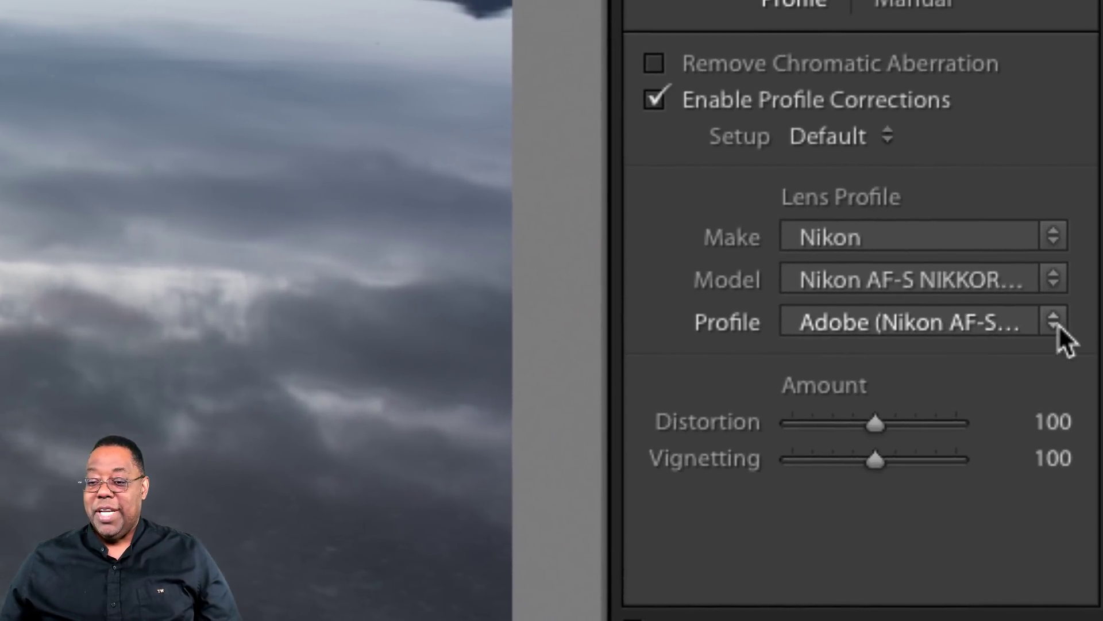
{"action": "left_click", "coordinate": [1055, 325]}
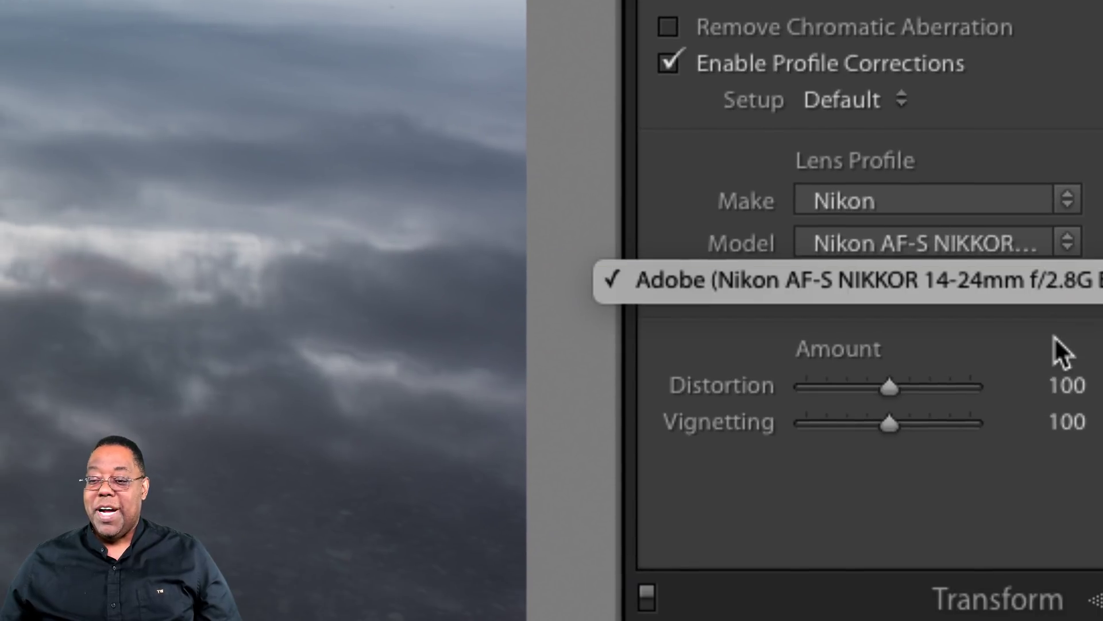
{"action": "left_click", "coordinate": [1054, 337]}
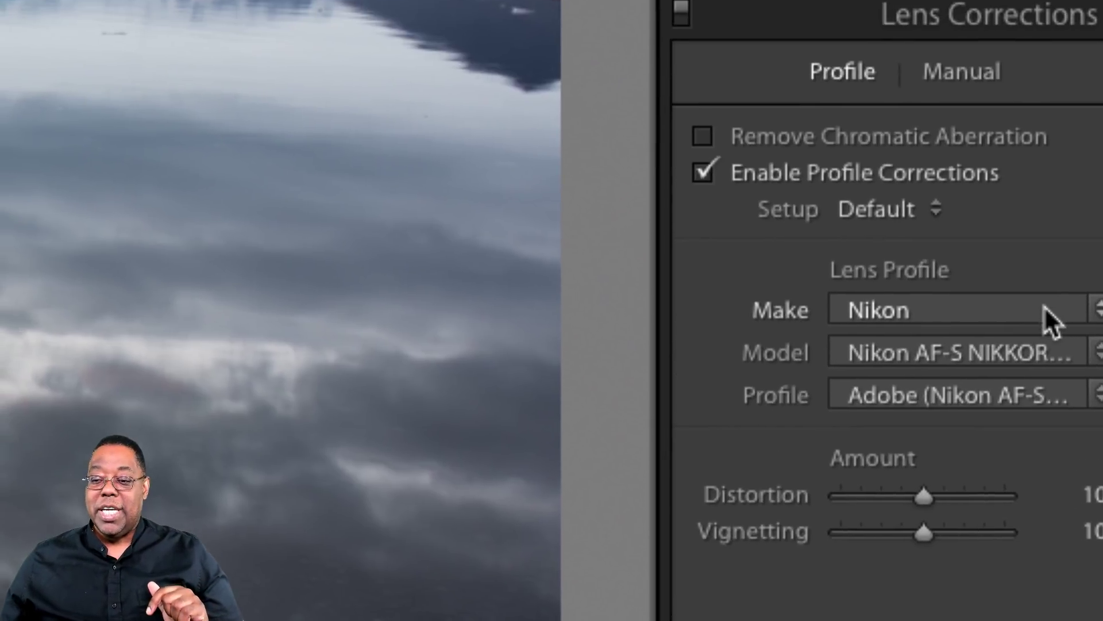
{"action": "left_click", "coordinate": [1009, 196]}
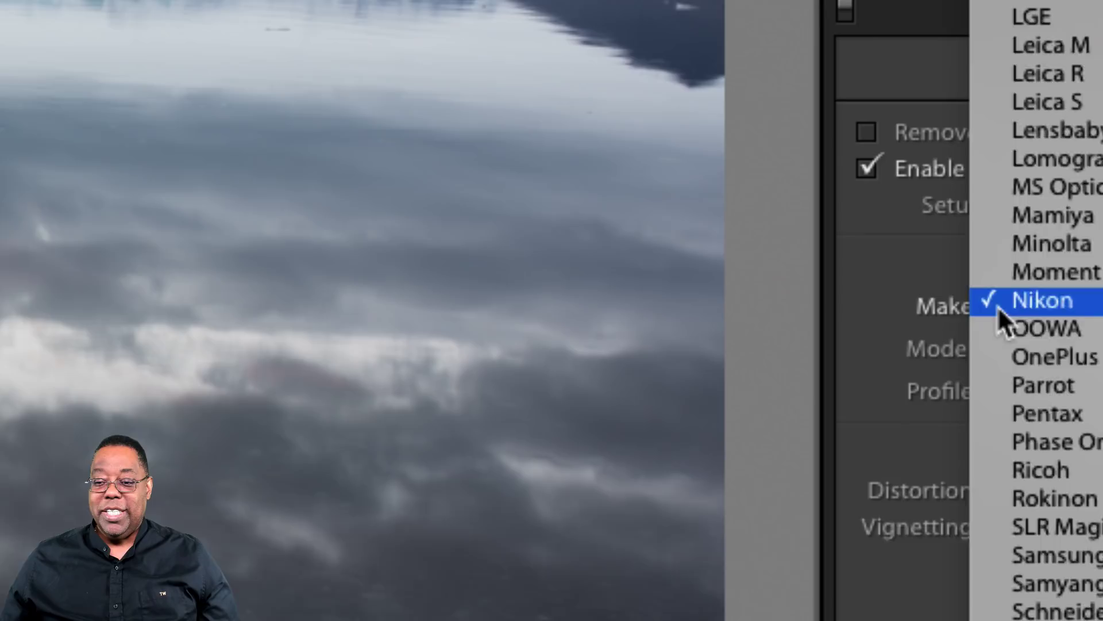
{"action": "left_click", "coordinate": [862, 304]}
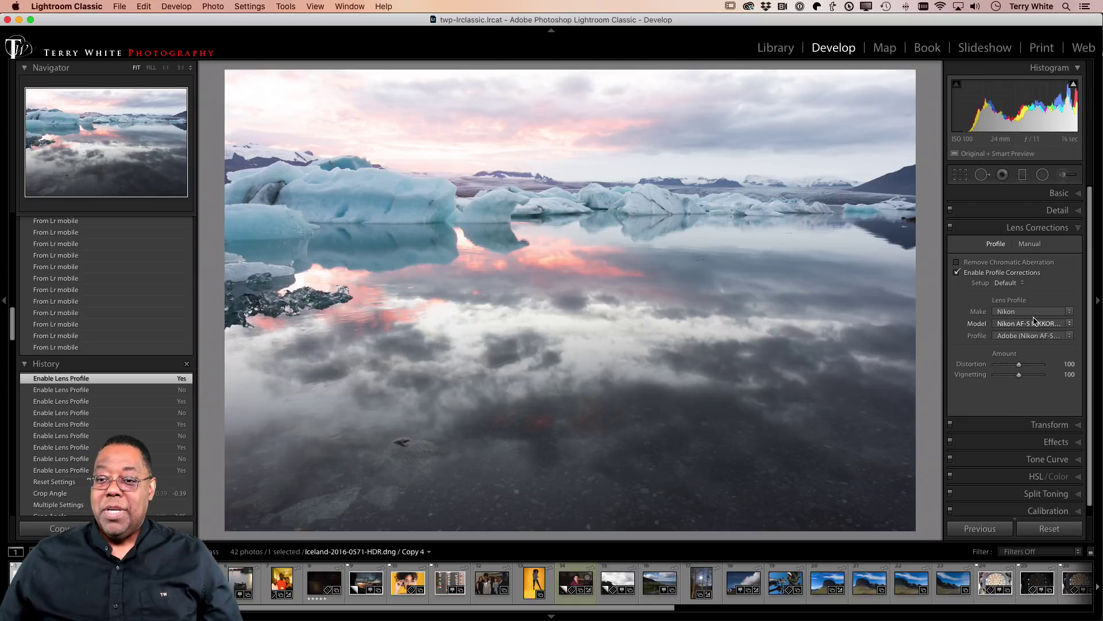
- Expand the Basic section, try the Adobe Landscape and Adobe Standard profiles, and set the photo's profile to Adobe Vivid
{"action": "left_click", "coordinate": [1040, 227]}
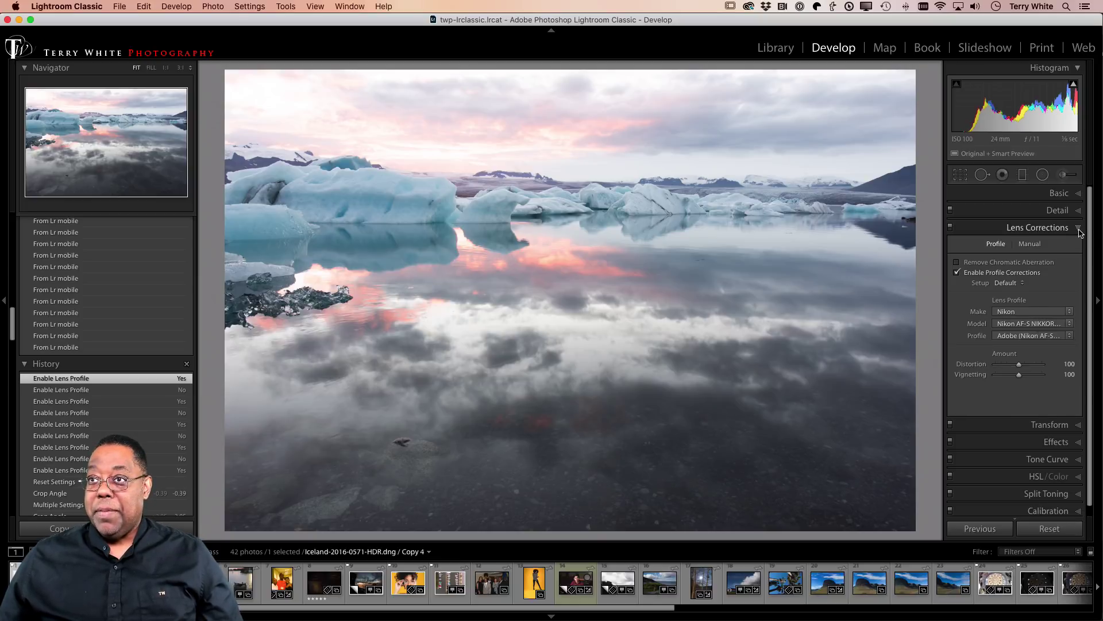
{"action": "left_click", "coordinate": [1061, 193]}
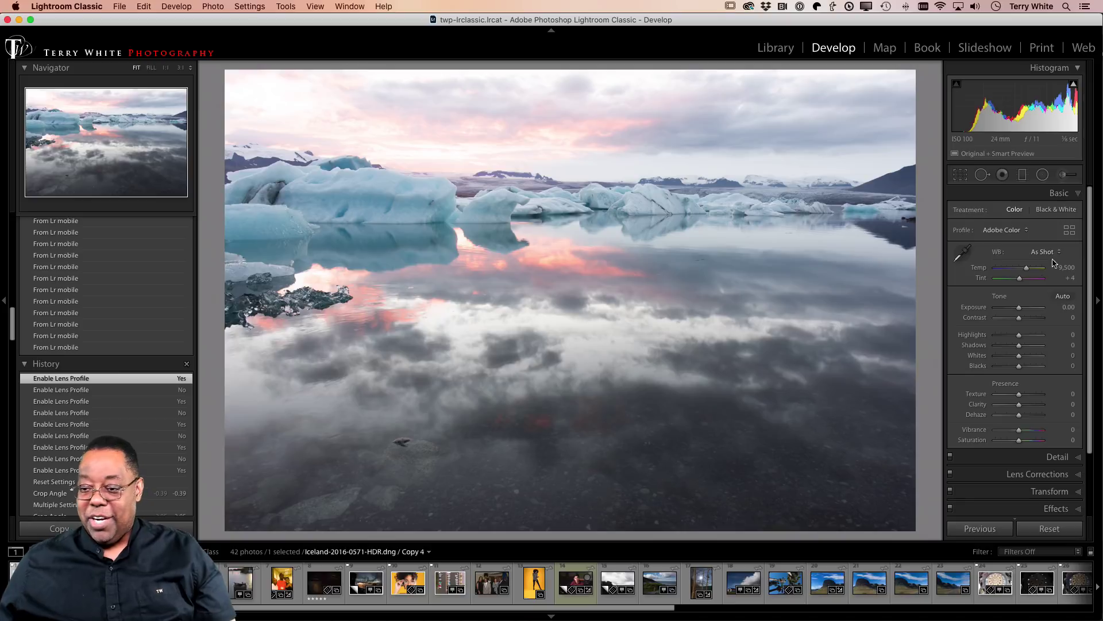
{"action": "left_click", "coordinate": [1014, 230]}
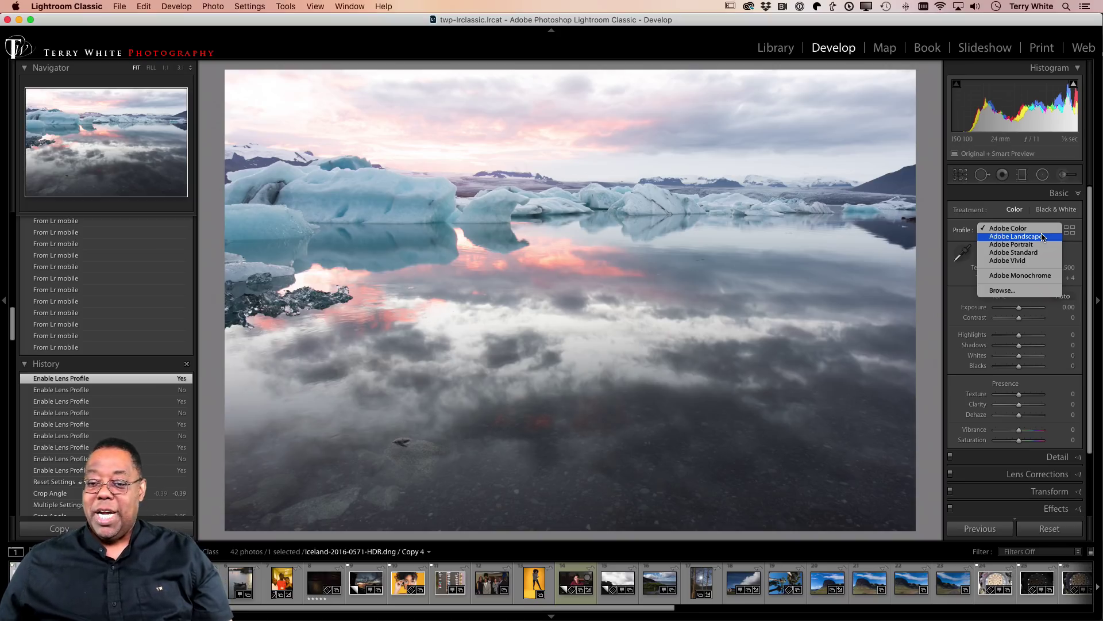
{"action": "left_click", "coordinate": [1044, 237]}
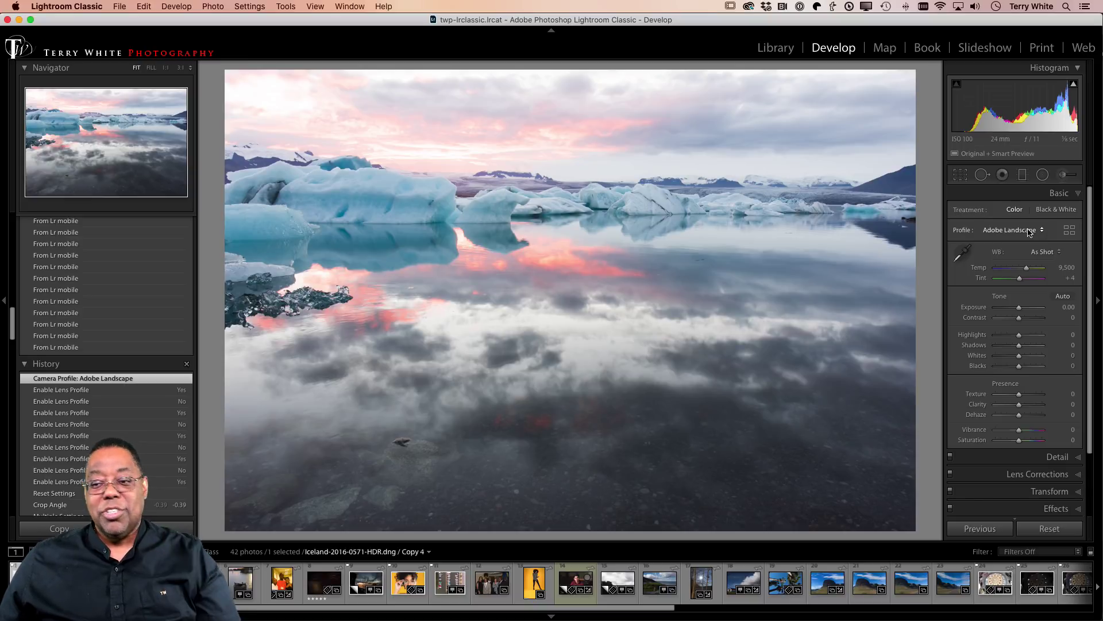
{"action": "left_click", "coordinate": [1043, 236]}
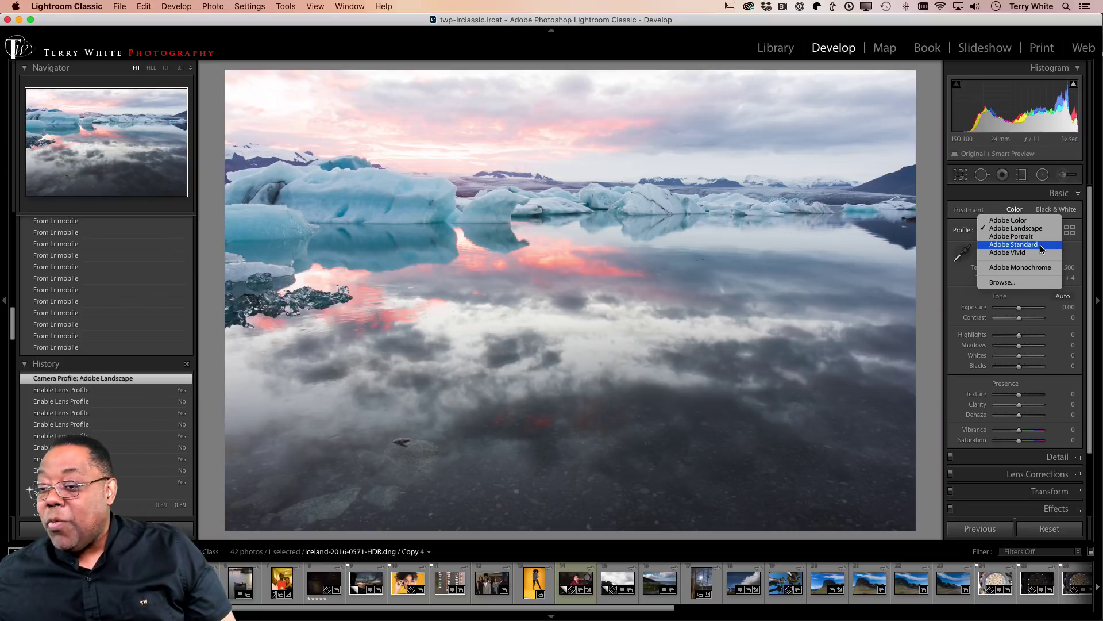
{"action": "left_click", "coordinate": [1042, 246]}
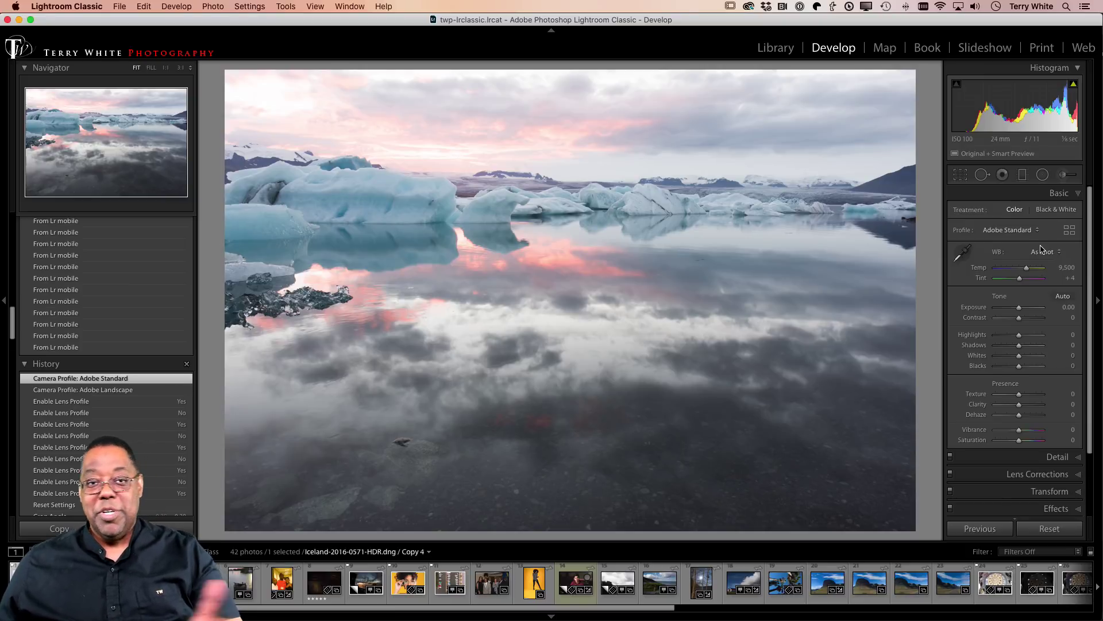
{"action": "left_click", "coordinate": [1025, 230]}
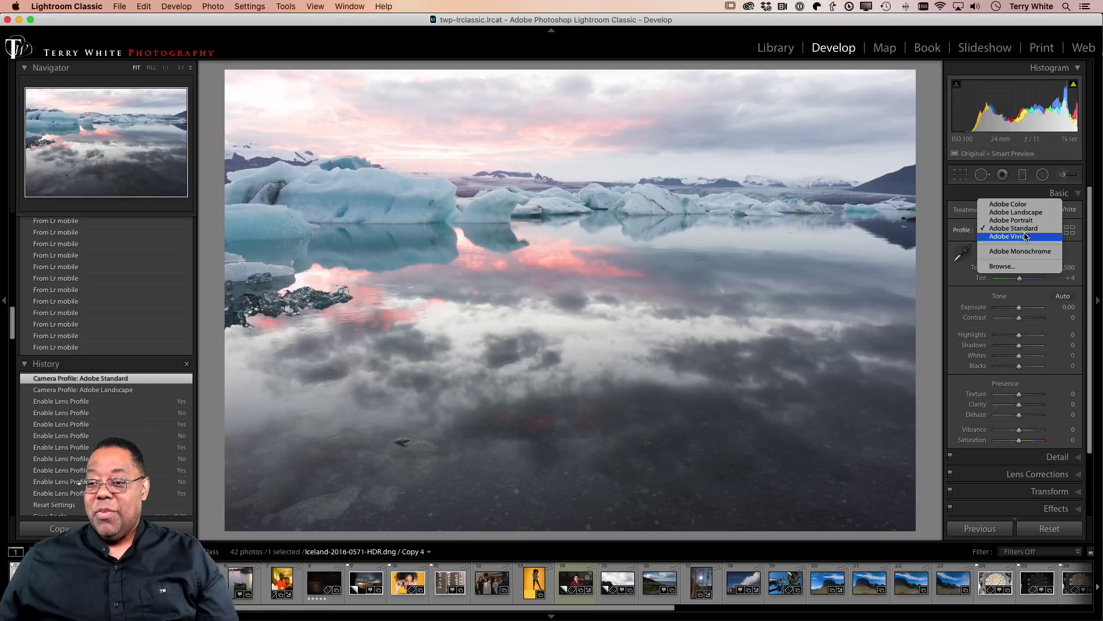
{"action": "left_click", "coordinate": [1026, 237]}
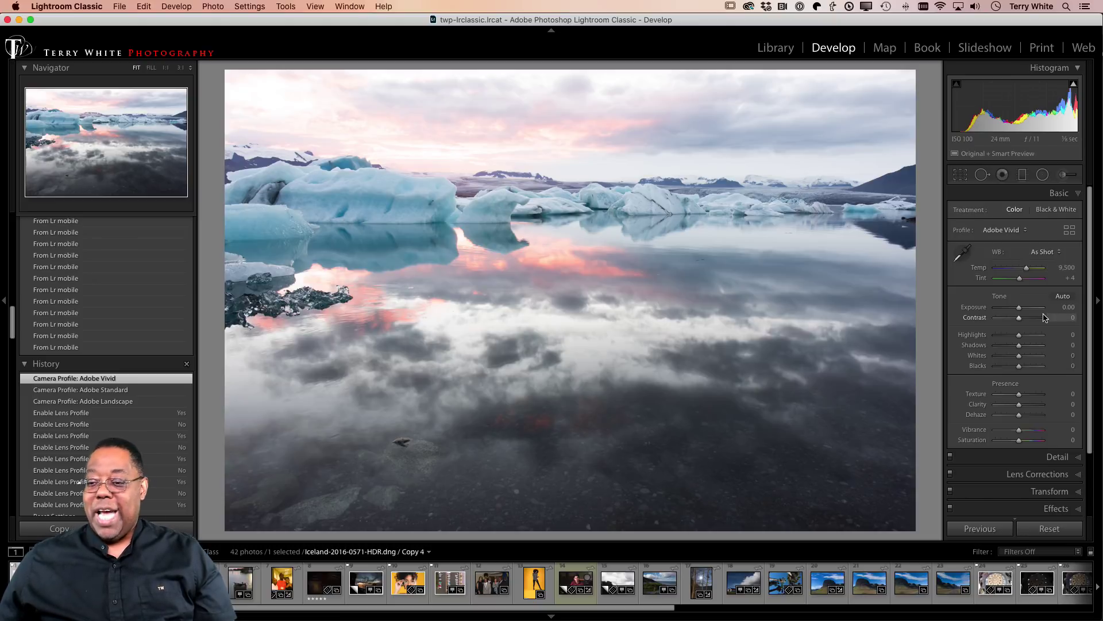
- Expand the Lens Corrections section and switch Remove Chromatic Aberration on and off
{"action": "scroll", "coordinate": [1067, 470], "scroll_direction": "down", "scroll_amount": 2}
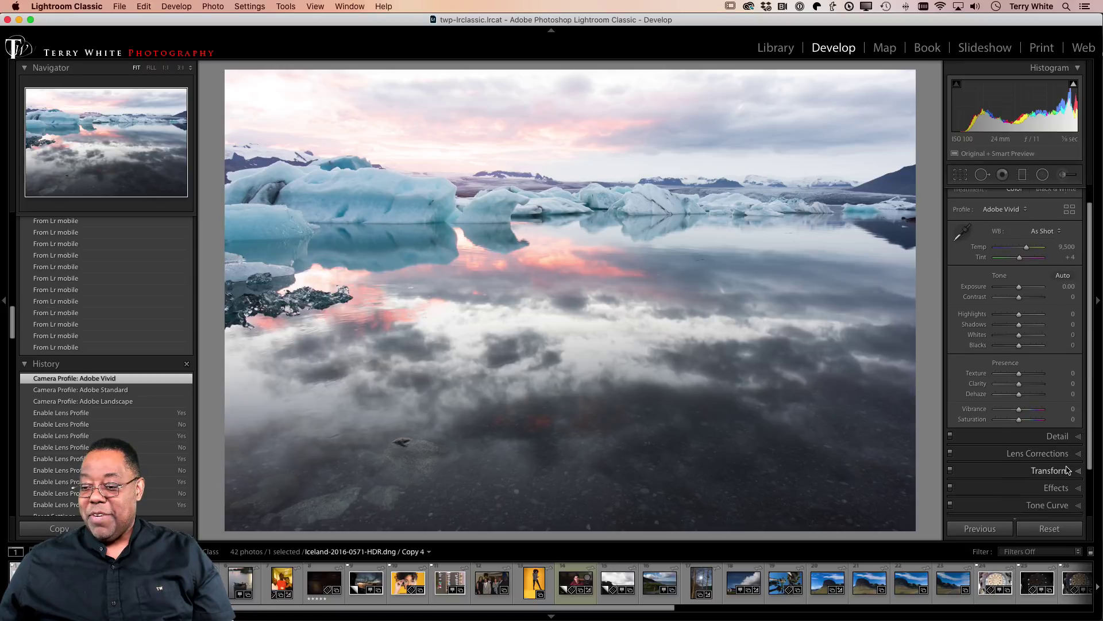
{"action": "left_click", "coordinate": [1071, 449]}
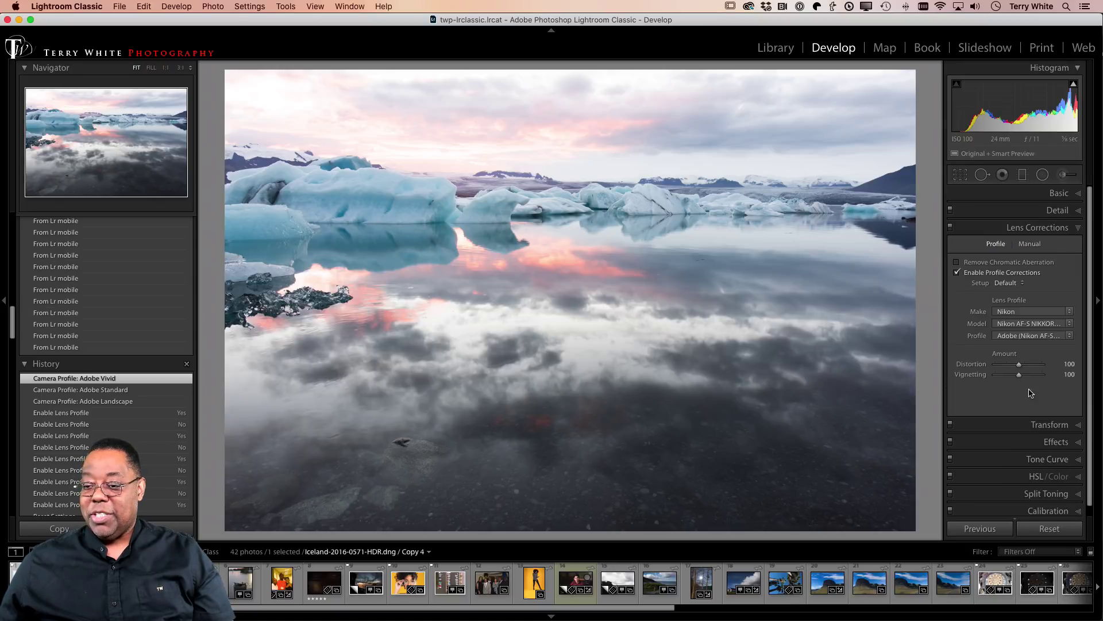
{"action": "left_click", "coordinate": [980, 264]}
{"action": "left_click", "coordinate": [980, 264]}
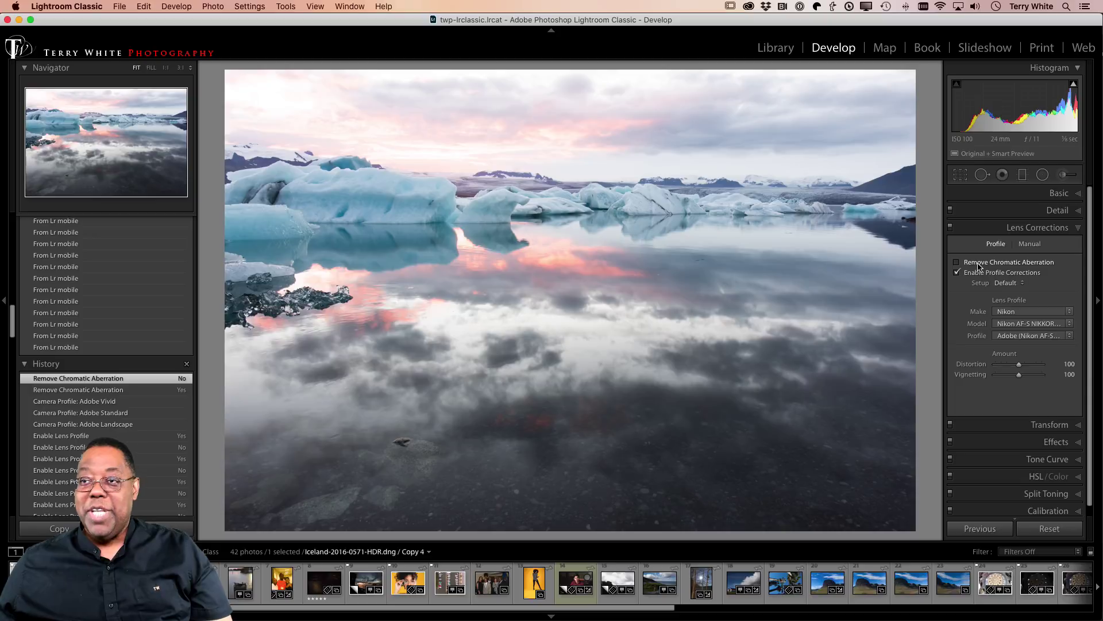
{"action": "scroll", "coordinate": [1011, 247], "scroll_direction": "down", "scroll_amount": 1}
{"action": "scroll", "coordinate": [1057, 212], "scroll_direction": "up", "scroll_amount": 1}
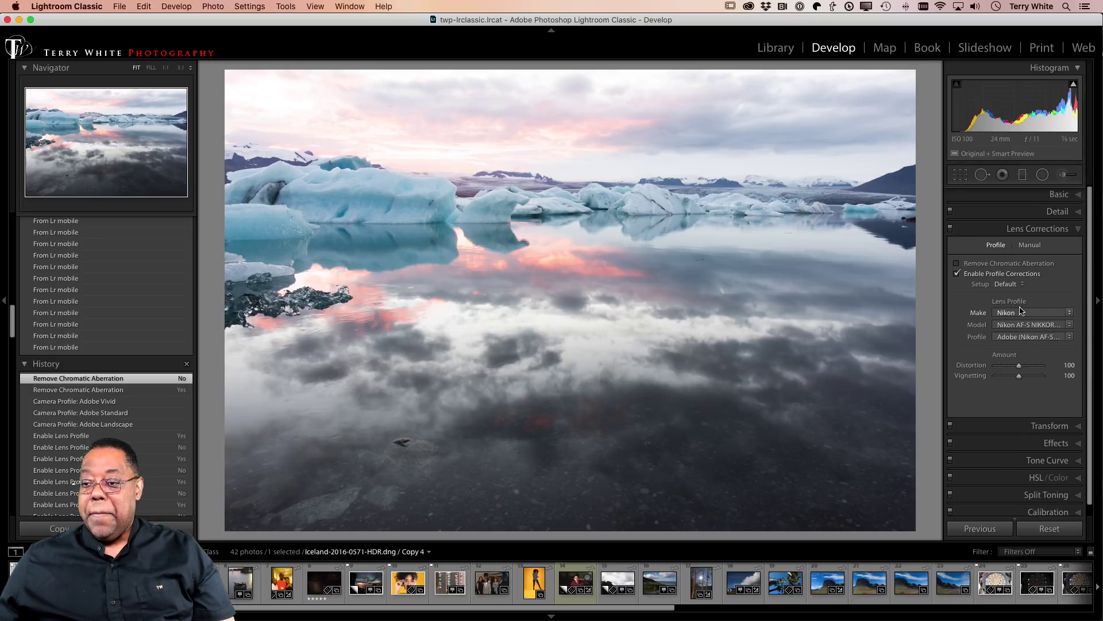
- In the Basic section, set Highlights to -100, Saturation to +15, Vibrance to +14, Exposure to -0.55 and Contrast to +21
{"action": "left_click", "coordinate": [1070, 195]}
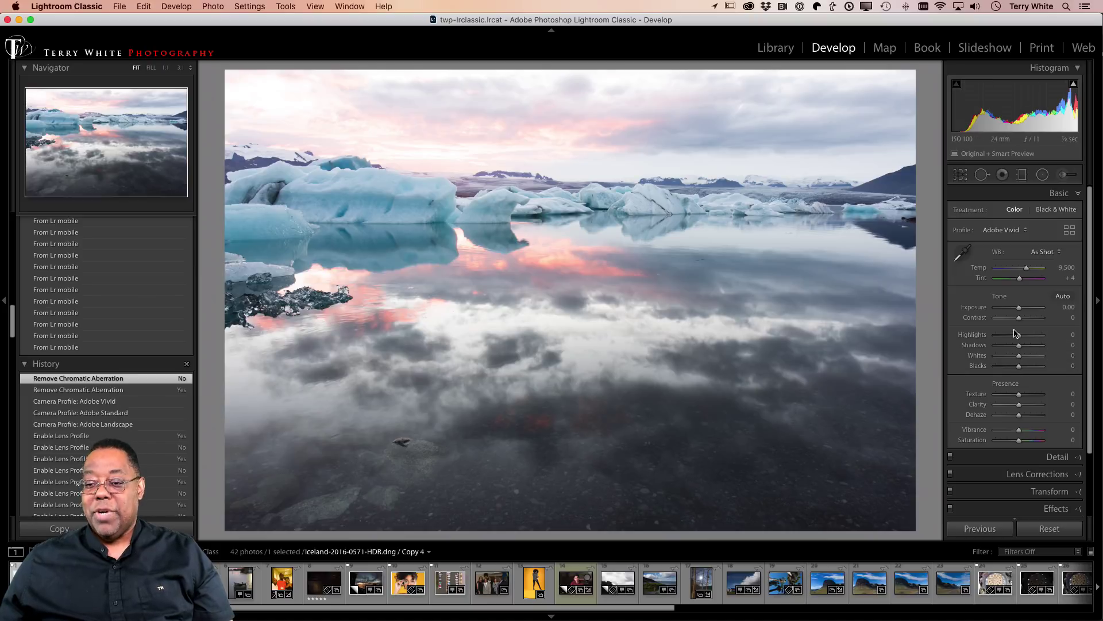
{"action": "left_click_drag", "start_coordinate": [1018, 335], "coordinate": [989, 348]}
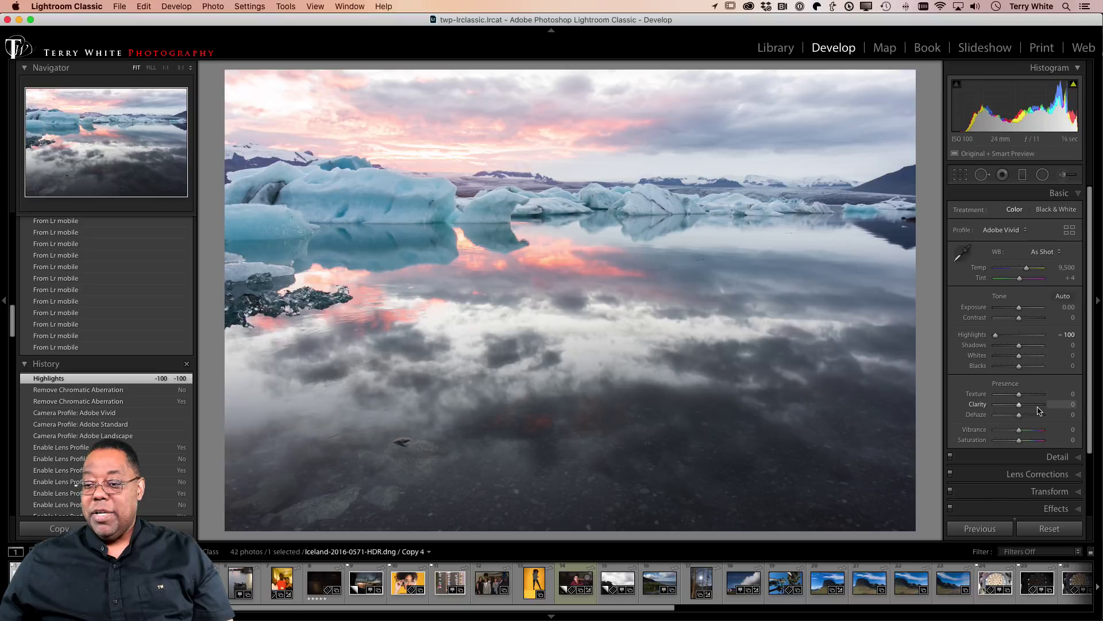
{"action": "left_click_drag", "start_coordinate": [1019, 440], "coordinate": [1024, 433]}
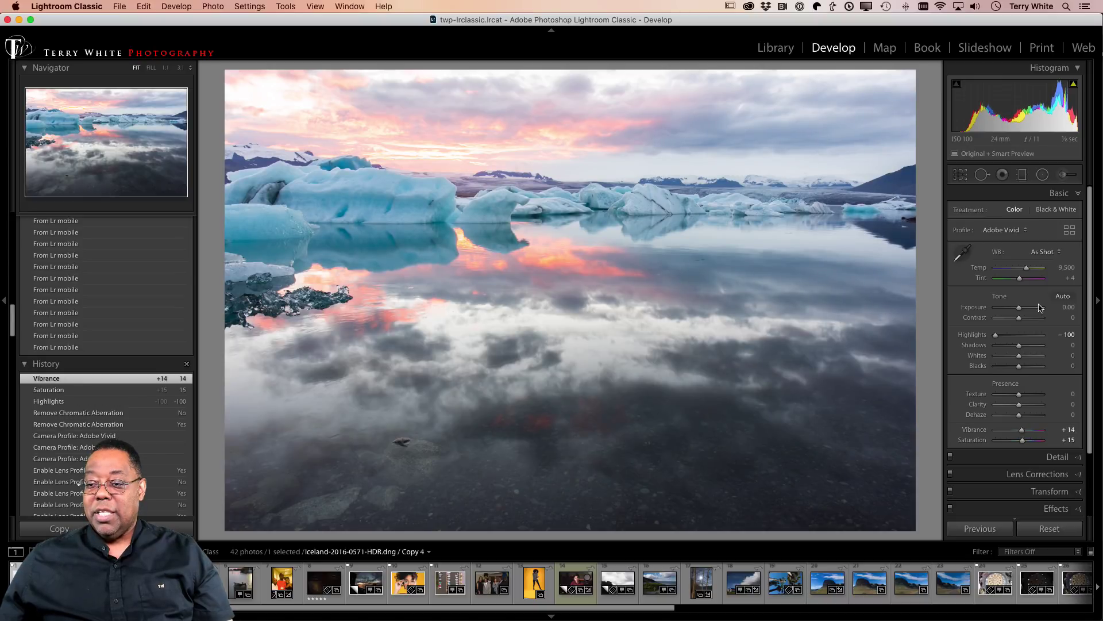
{"action": "left_click_drag", "start_coordinate": [1018, 309], "coordinate": [1027, 323]}
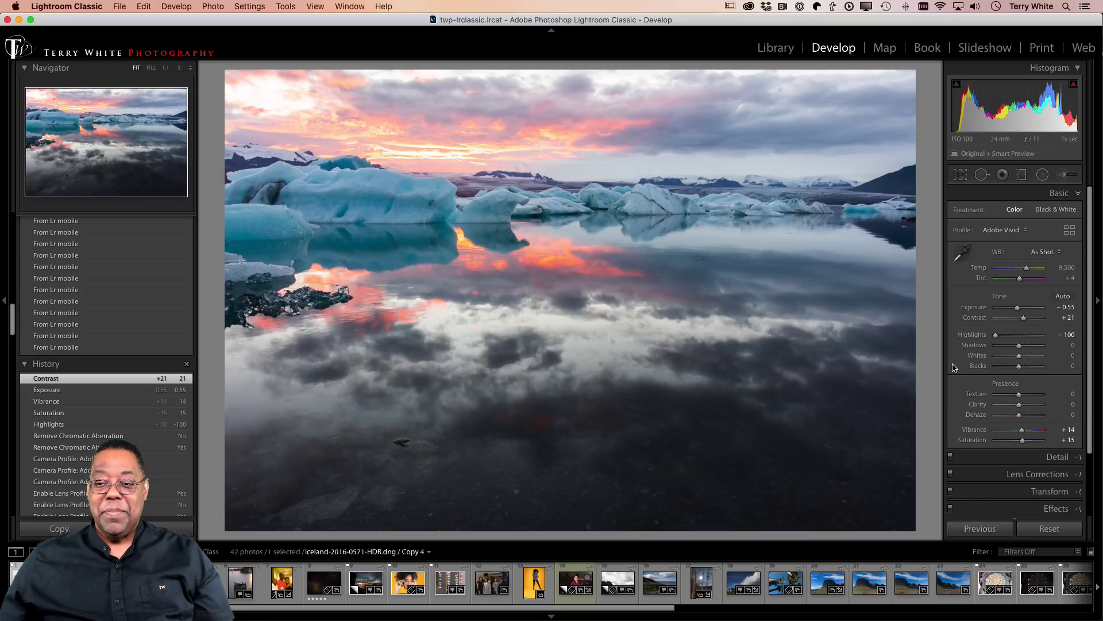
- Undo all the manual tone and color adjustments and the switching off of Remove Chromatic Aberration
{"action": "key", "text": "super+z"}
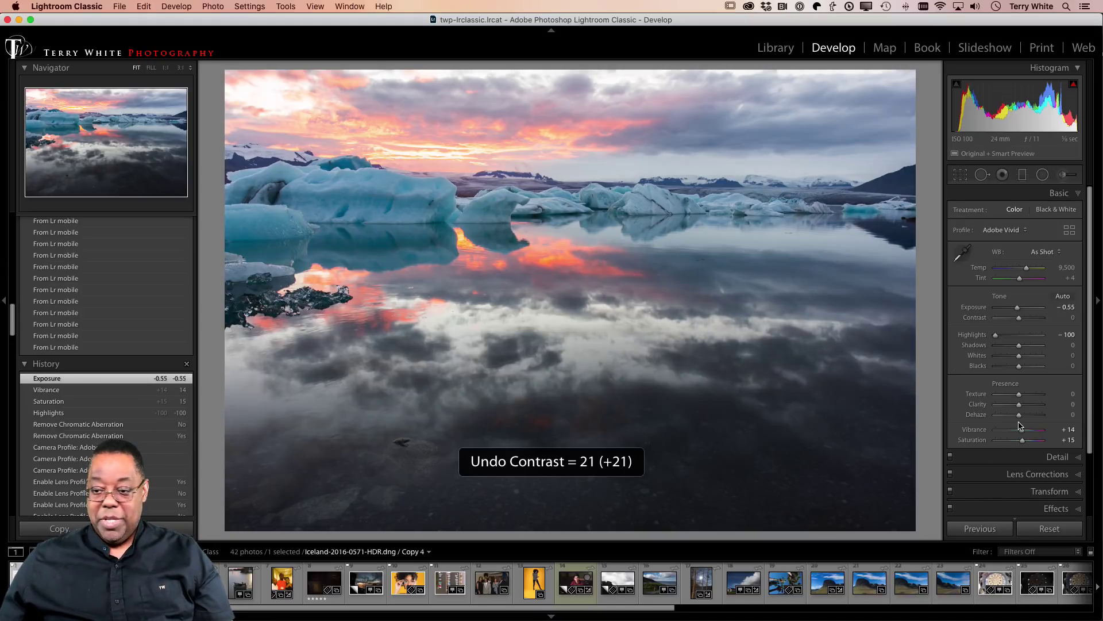
{"action": "key", "text": "super+z"}
{"action": "key", "text": "super+z"}
{"action": "key", "text": "super+z"}
{"action": "key", "text": "super+z"}
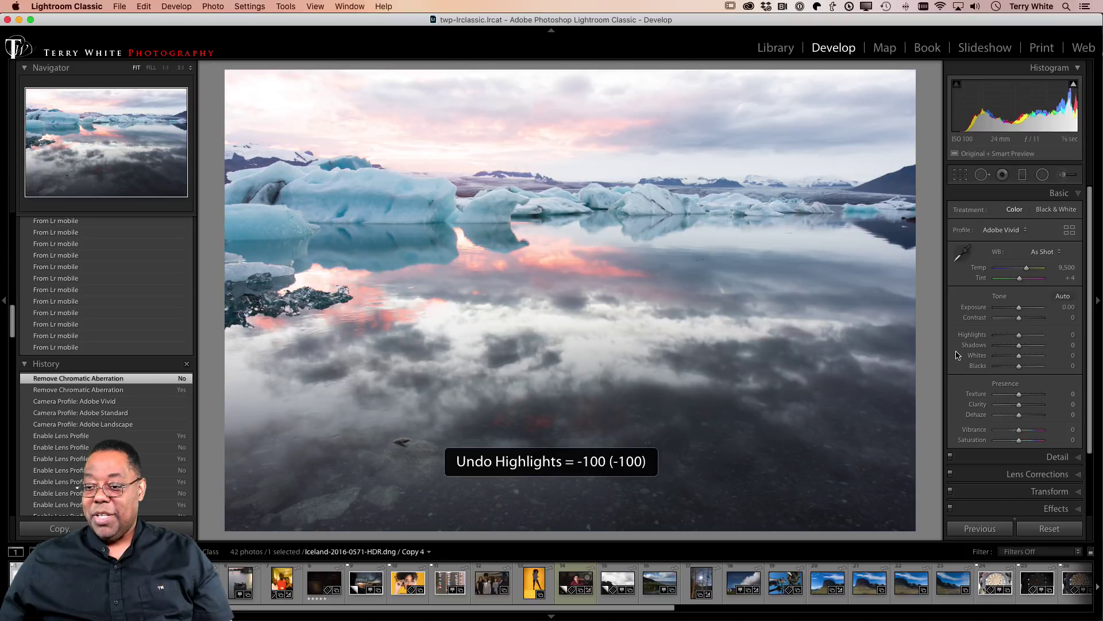
{"action": "key", "text": "super+z"}
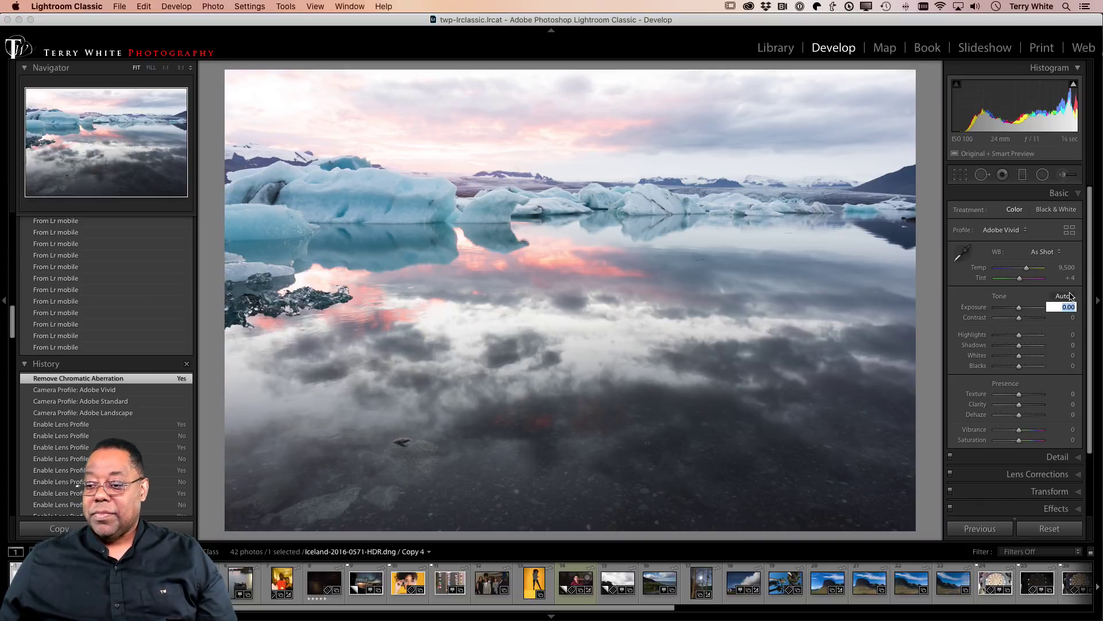
- Try the Auto tone settings on the photo, show the Before view, and undo the auto adjustment
{"action": "key", "text": "super+u"}
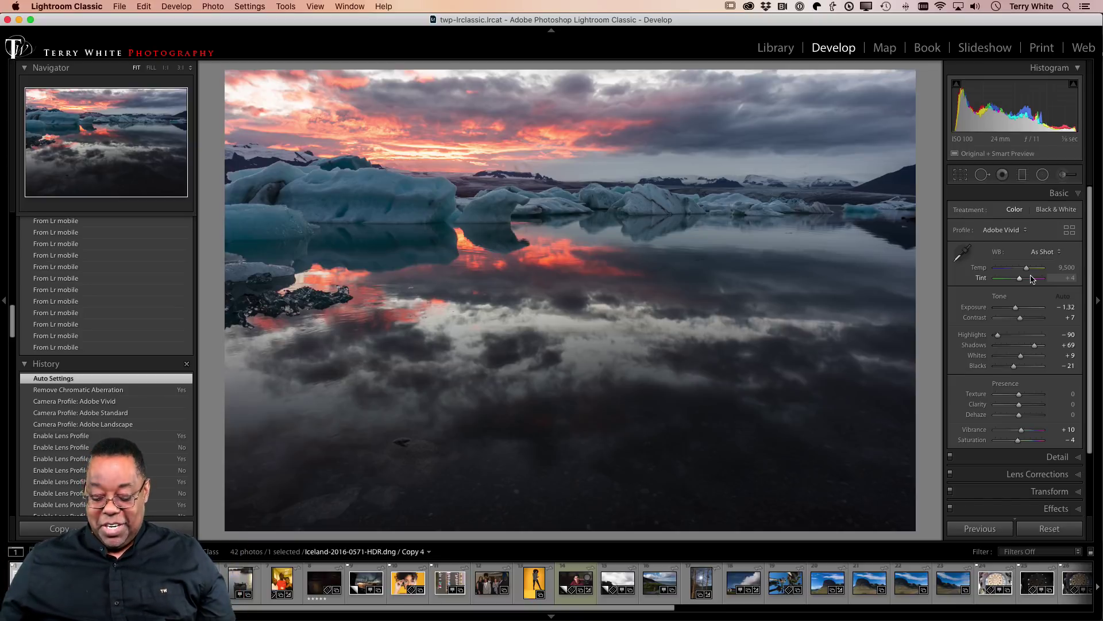
{"action": "key", "text": "backslash"}
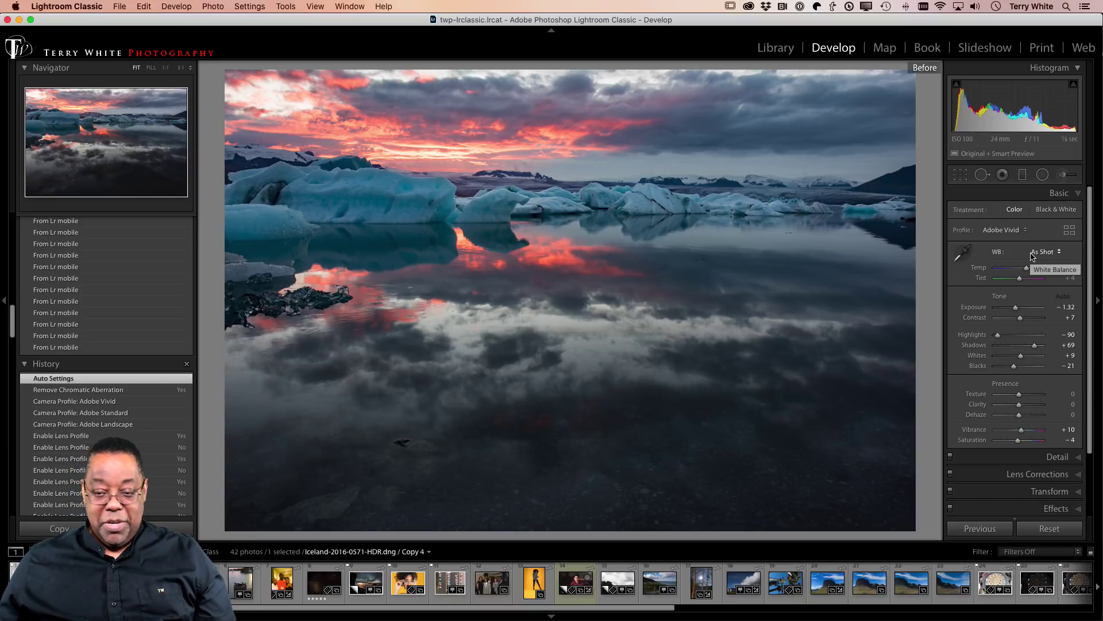
{"action": "key", "text": "super+z"}
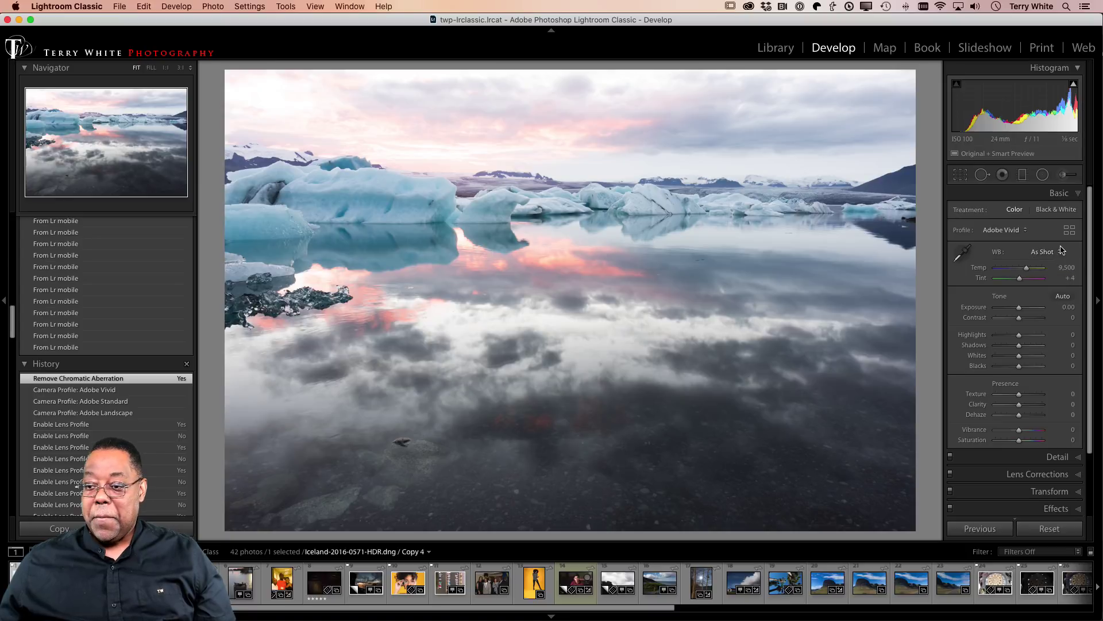
- Apply the Auto tone settings to the iceberg photo and reset Saturation to 0
{"action": "left_click", "coordinate": [1062, 297]}
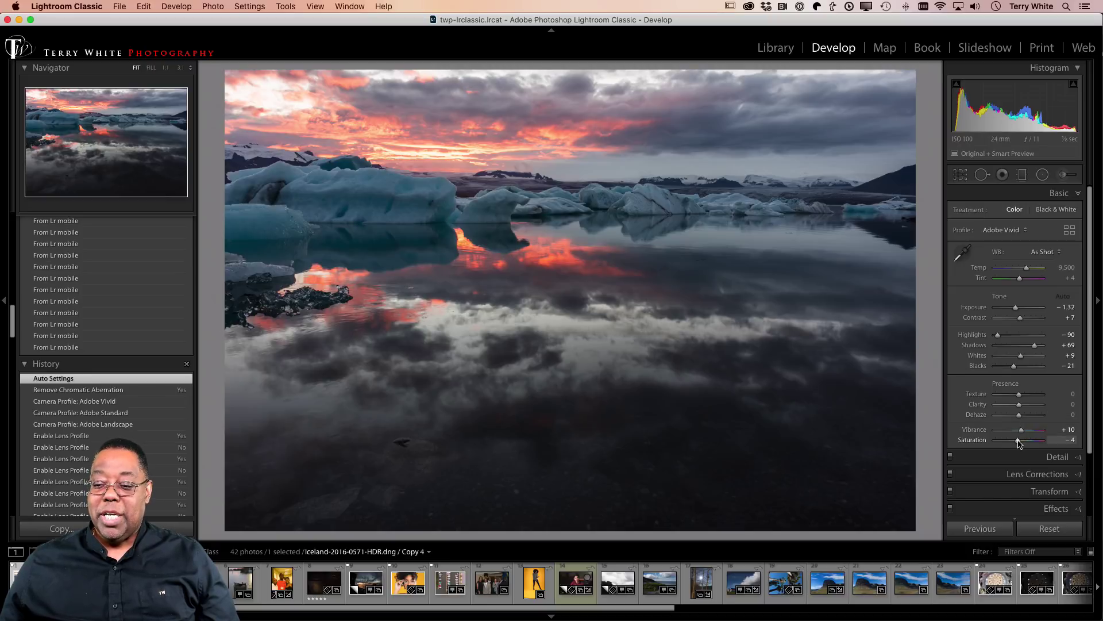
{"action": "double_click", "coordinate": [1019, 440]}
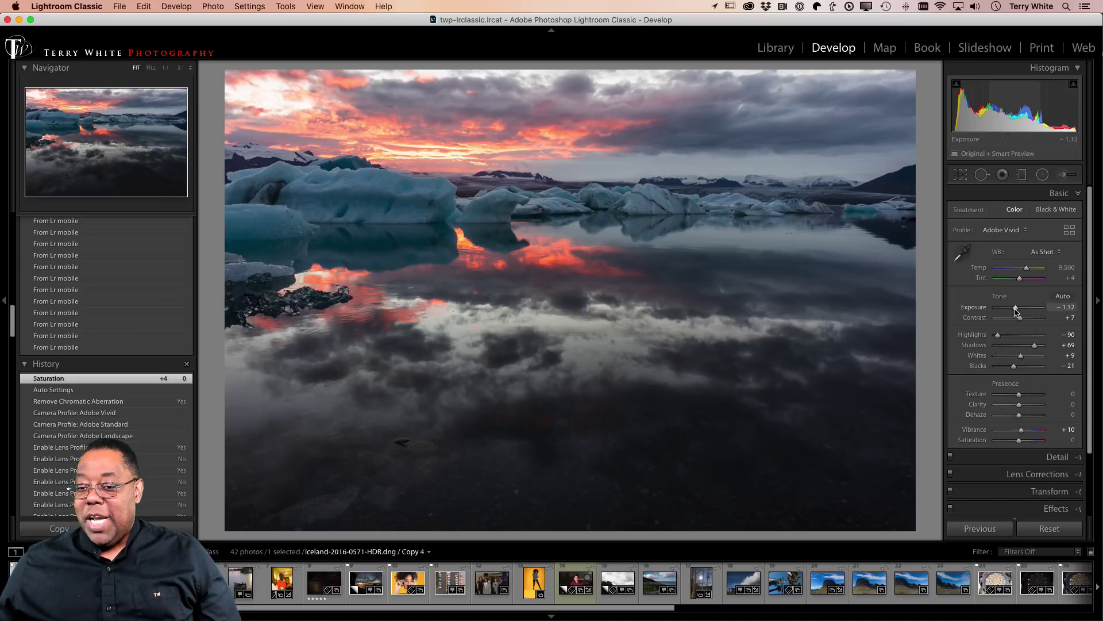
- Refine the auto result by setting Exposure to -1.20, Shadows to +91 and Blacks to -5
{"action": "left_click_drag", "start_coordinate": [1015, 311], "coordinate": [1016, 311]}
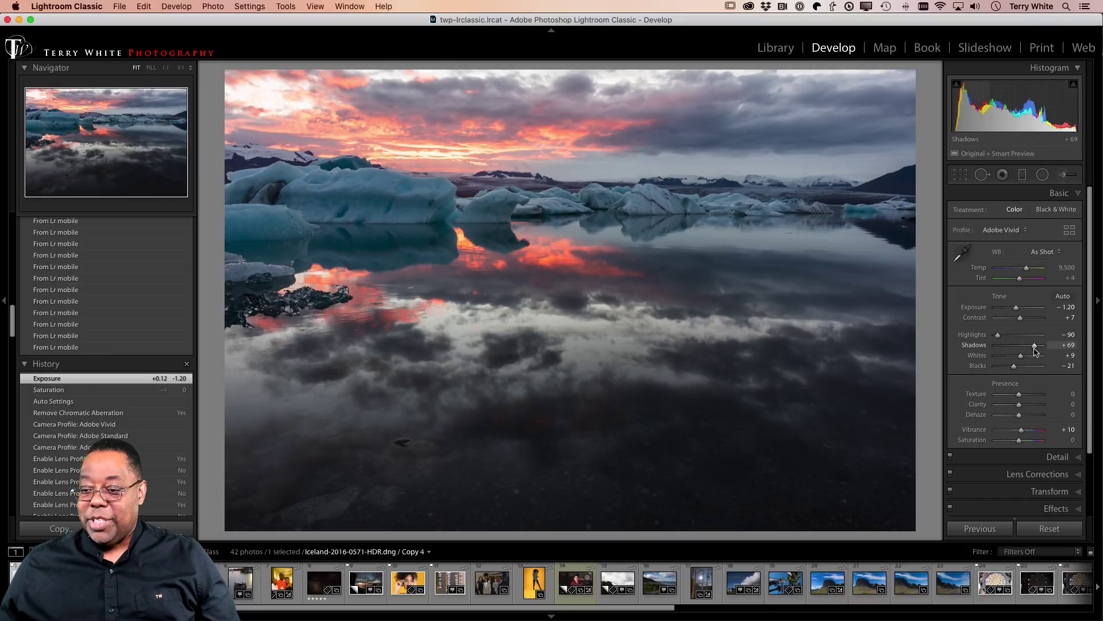
{"action": "mouse_move", "coordinate": [1035, 347]}
{"action": "left_mouse_down"}
{"action": "mouse_move", "coordinate": [1018, 348]}
{"action": "mouse_move", "coordinate": [1040, 347]}
{"action": "left_mouse_up"}
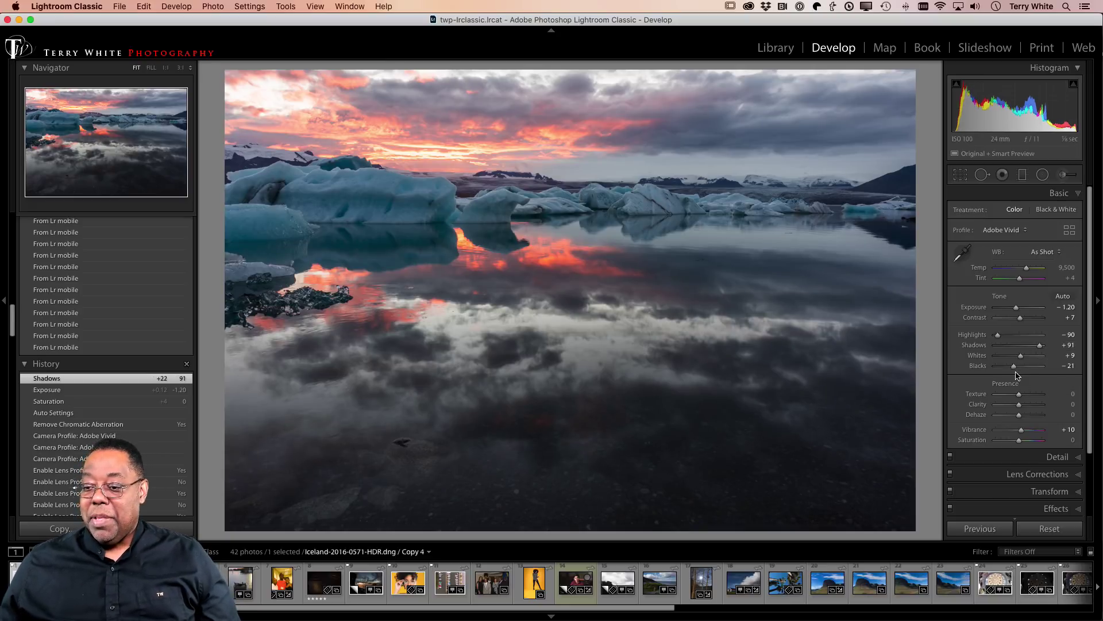
{"action": "mouse_move", "coordinate": [1015, 368]}
{"action": "left_mouse_down"}
{"action": "mouse_move", "coordinate": [1032, 368]}
{"action": "mouse_move", "coordinate": [1019, 376]}
{"action": "left_mouse_up"}
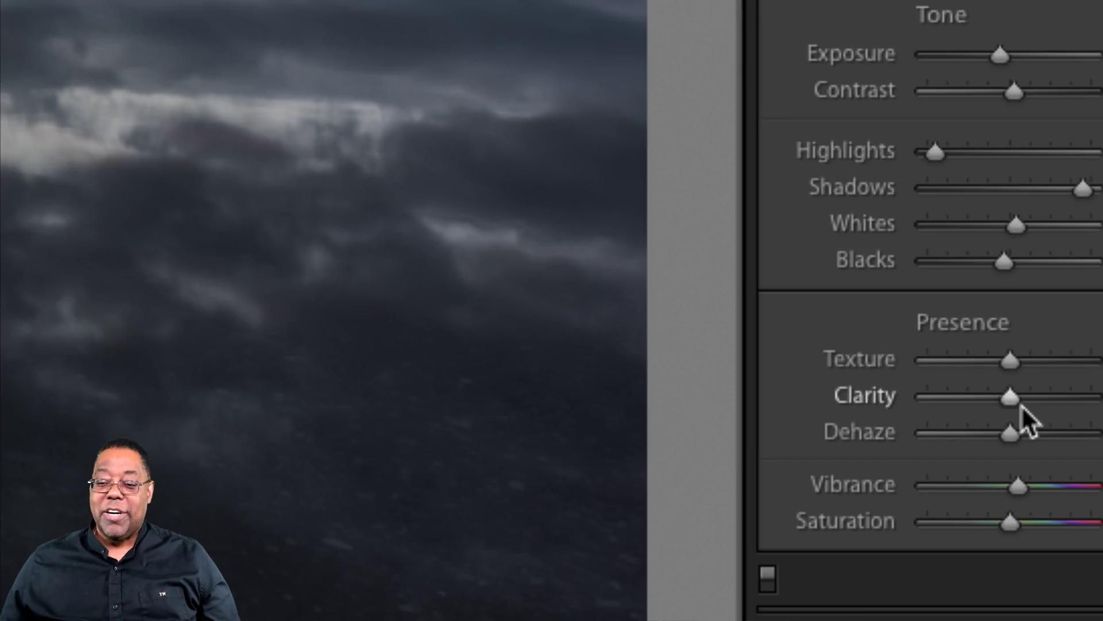
{"action": "key", "text": "alt"}
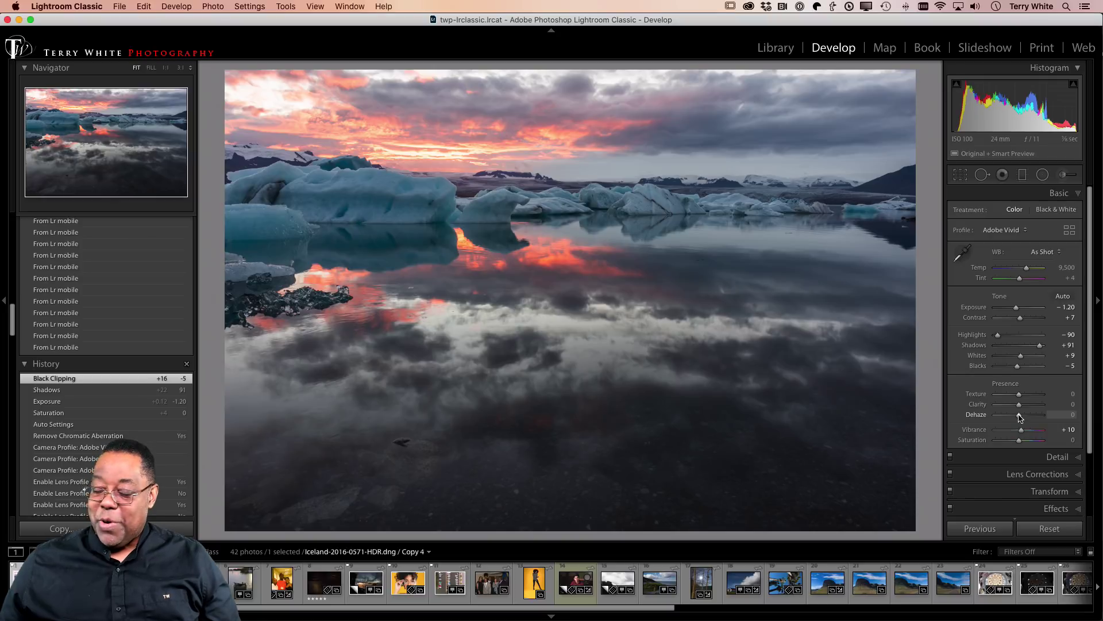
- Set Dehaze to +15 on the iceberg photo
{"action": "mouse_move", "coordinate": [1020, 415]}
{"action": "left_mouse_down"}
{"action": "mouse_move", "coordinate": [1051, 415]}
{"action": "mouse_move", "coordinate": [1022, 420]}
{"action": "left_mouse_up"}
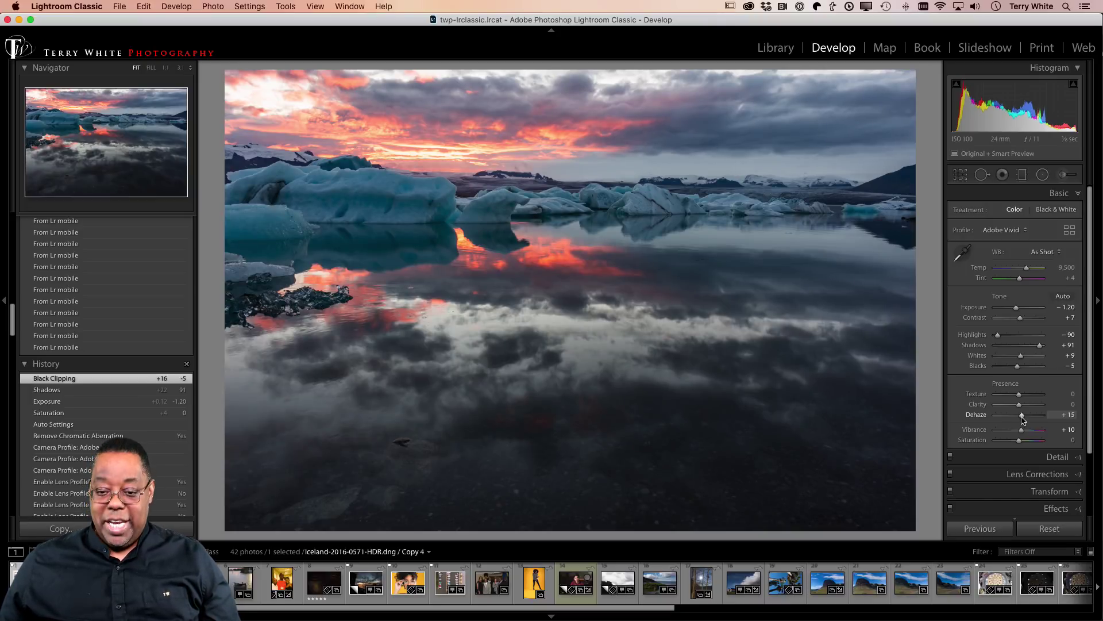
{"action": "left_click_drag", "start_coordinate": [1022, 420], "coordinate": [1022, 420]}
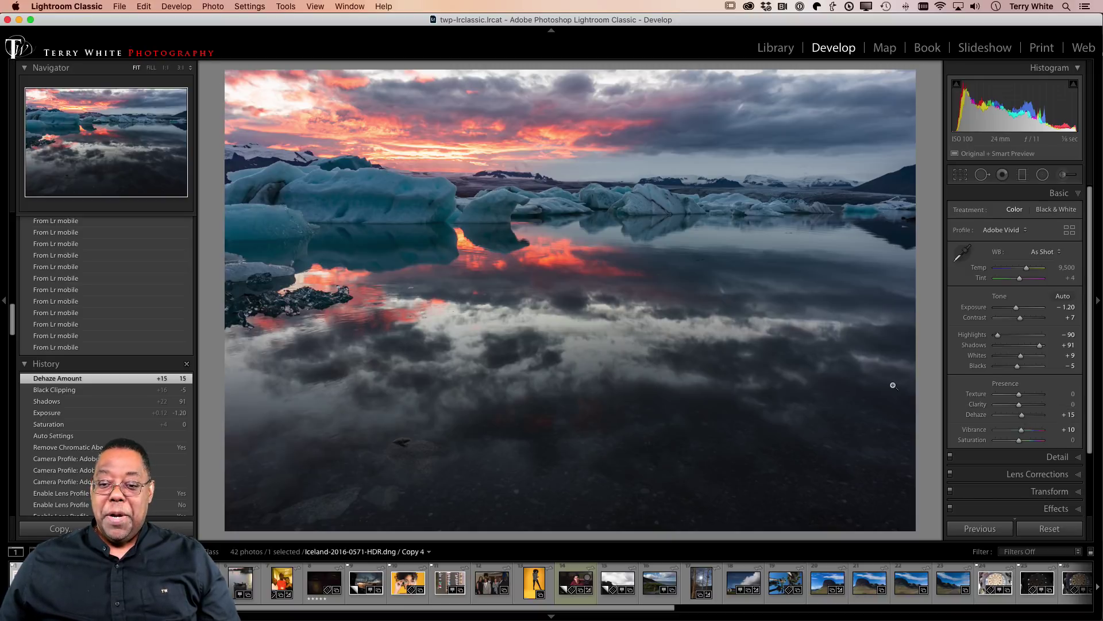
- Try Clarity at +23 while inspecting the iceberg and skyline up close, and reset it to 0
{"action": "left_click", "coordinate": [406, 205]}
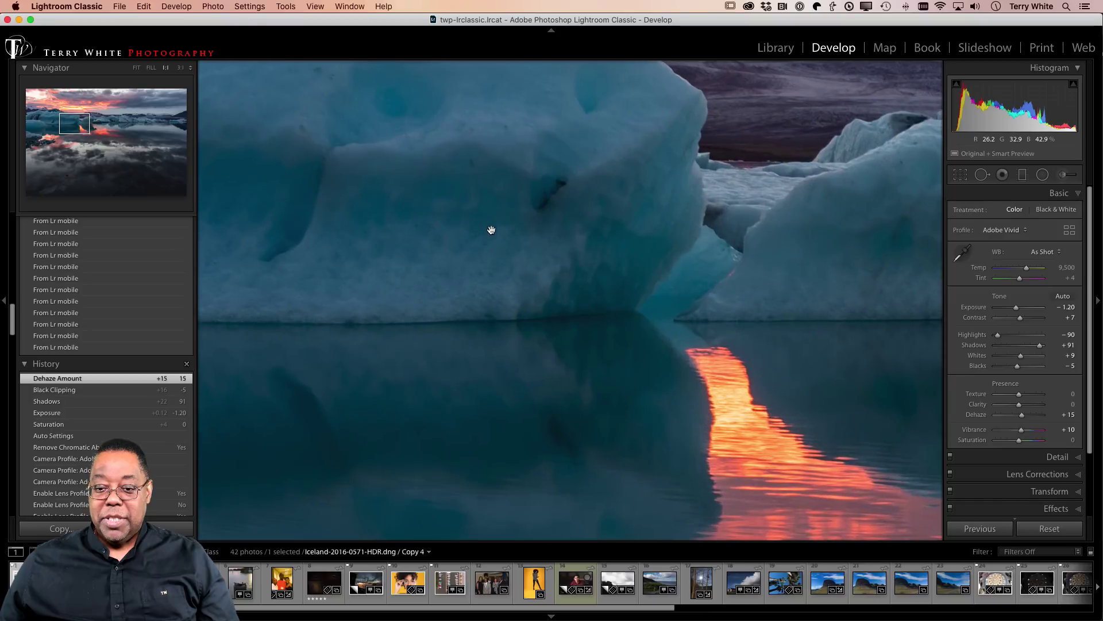
{"action": "left_click_drag", "start_coordinate": [531, 204], "coordinate": [419, 357]}
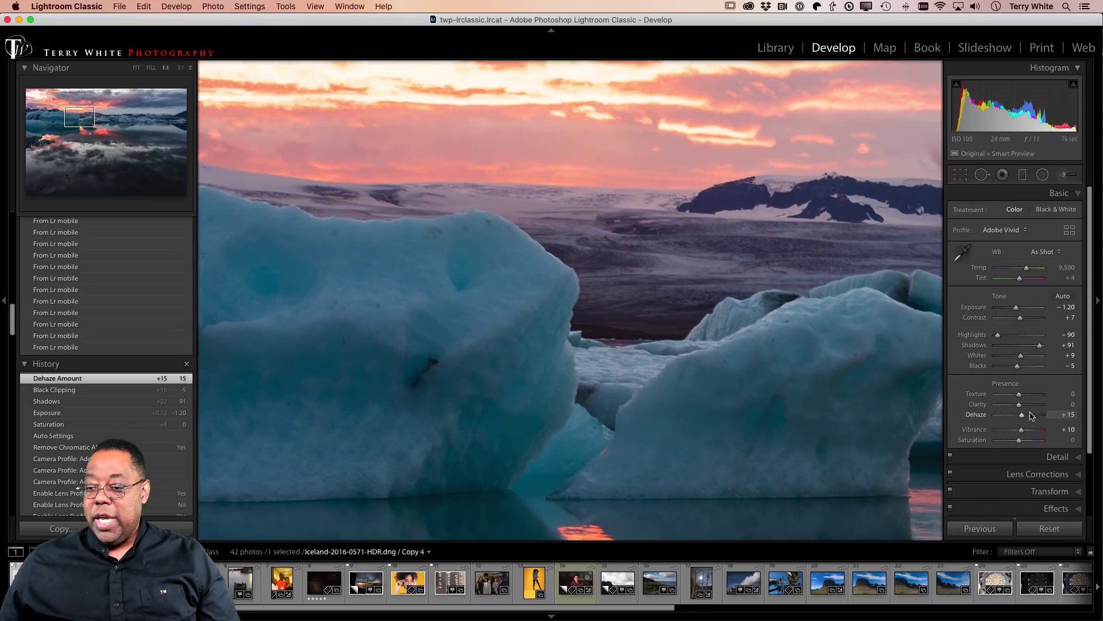
{"action": "mouse_move", "coordinate": [1021, 407]}
{"action": "left_mouse_down"}
{"action": "mouse_move", "coordinate": [1050, 409]}
{"action": "mouse_move", "coordinate": [1027, 410]}
{"action": "left_mouse_up"}
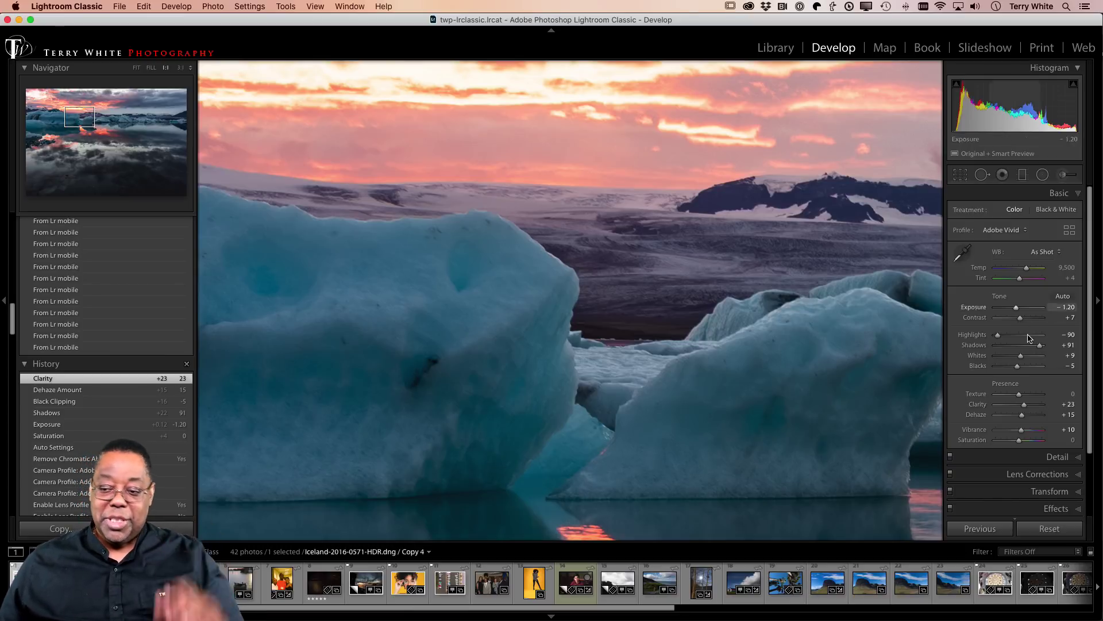
{"action": "double_click", "coordinate": [1023, 406]}
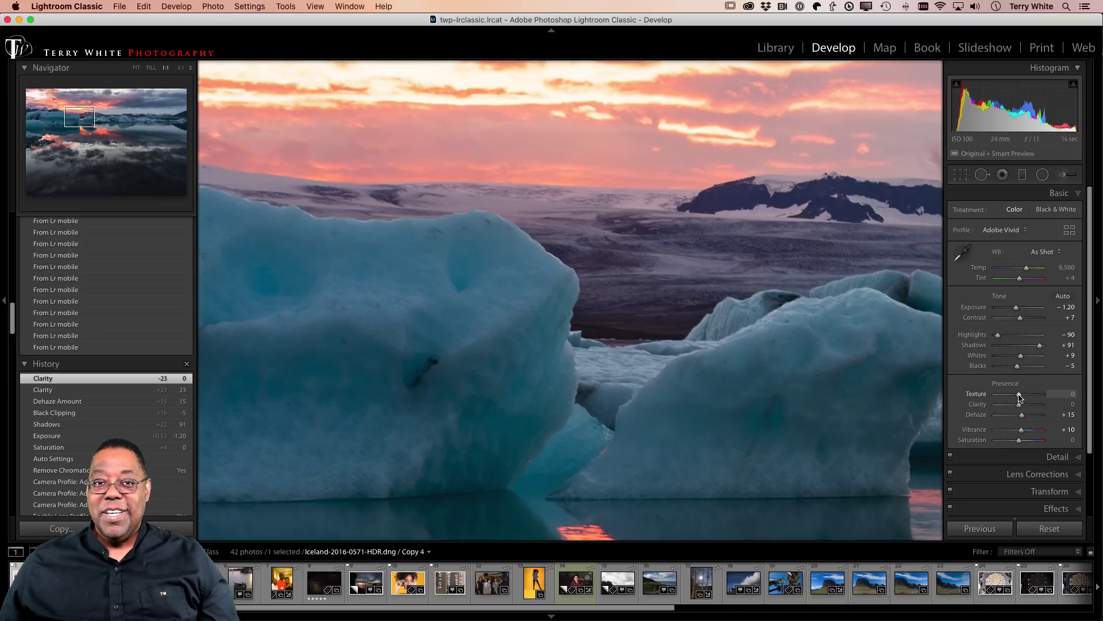
- Try Texture at its maximum of +100, settle on +21, and return to the whole-photo view
{"action": "left_click_drag", "start_coordinate": [1019, 396], "coordinate": [1044, 397]}
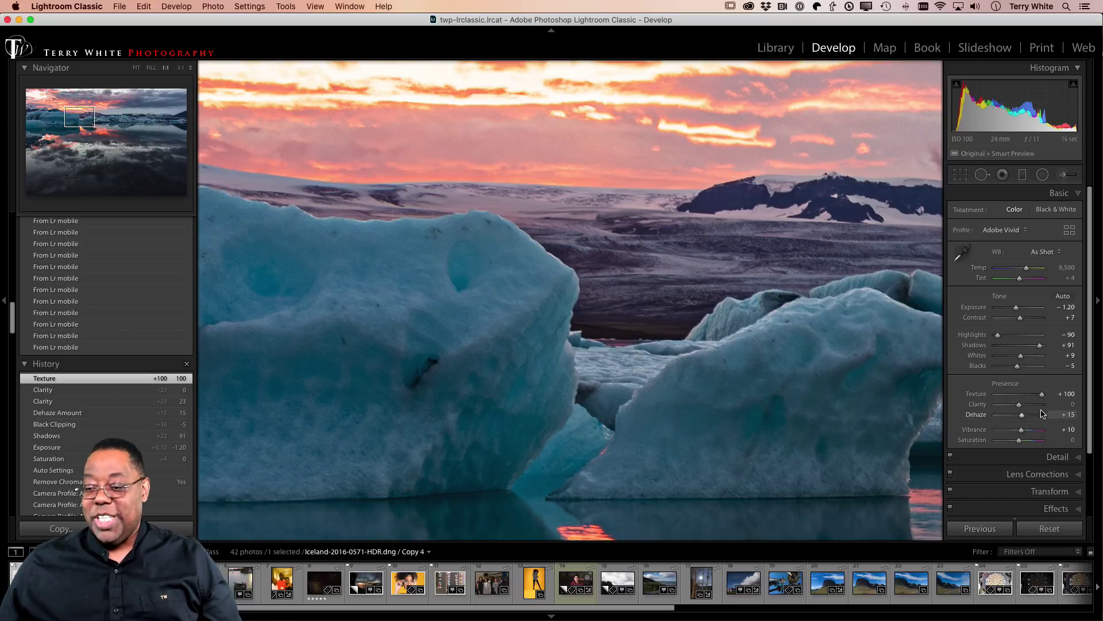
{"action": "left_click_drag", "start_coordinate": [1043, 398], "coordinate": [1023, 401]}
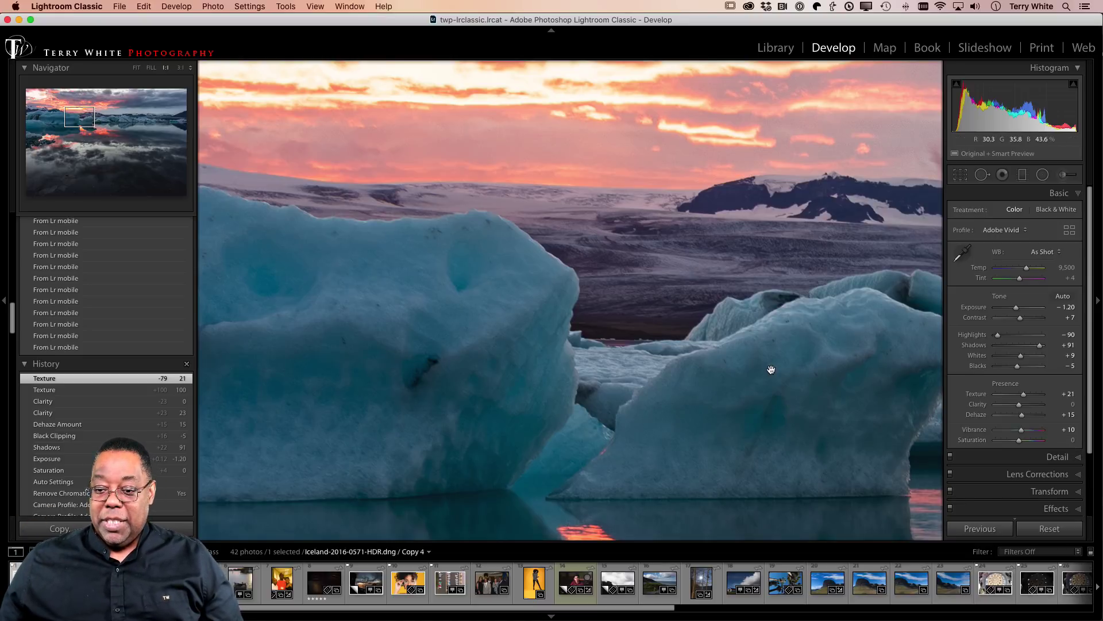
{"action": "left_click", "coordinate": [753, 354]}
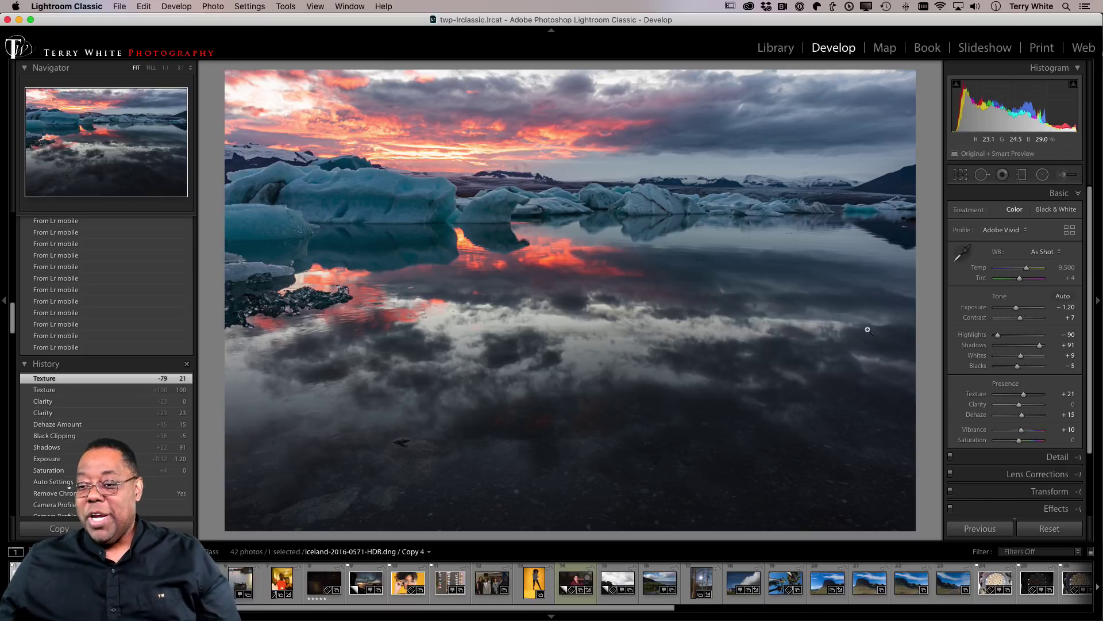
- Try rotating the crop freehand to an angle of -0.85 and reset the crop
{"action": "left_click", "coordinate": [960, 175]}
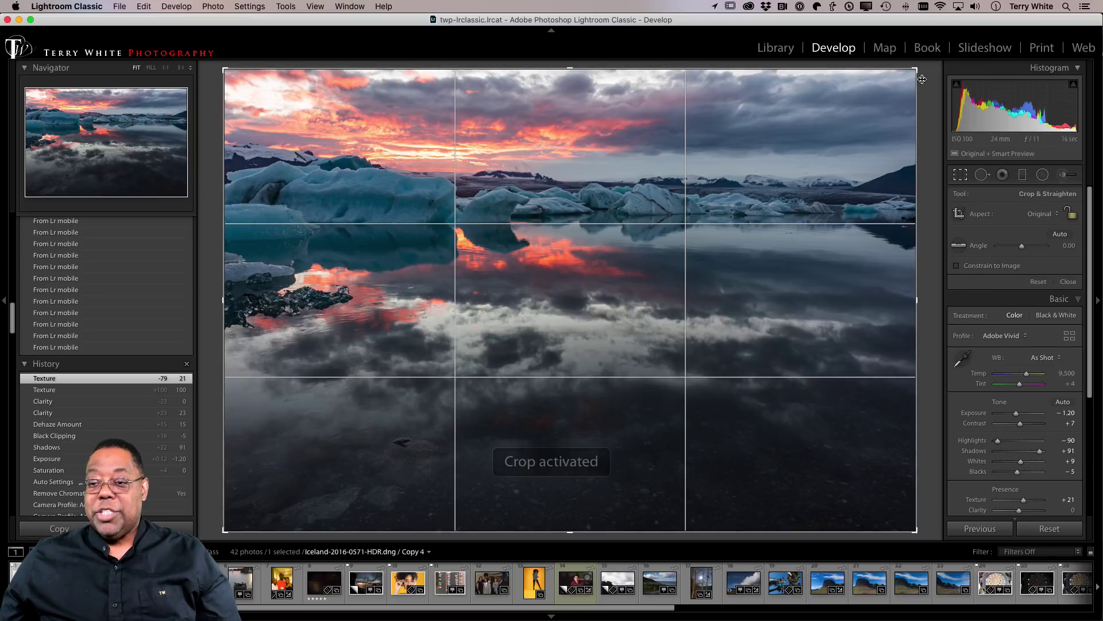
{"action": "mouse_move", "coordinate": [934, 66]}
{"action": "left_mouse_down"}
{"action": "mouse_move", "coordinate": [936, 76]}
{"action": "mouse_move", "coordinate": [935, 57]}
{"action": "left_mouse_up"}
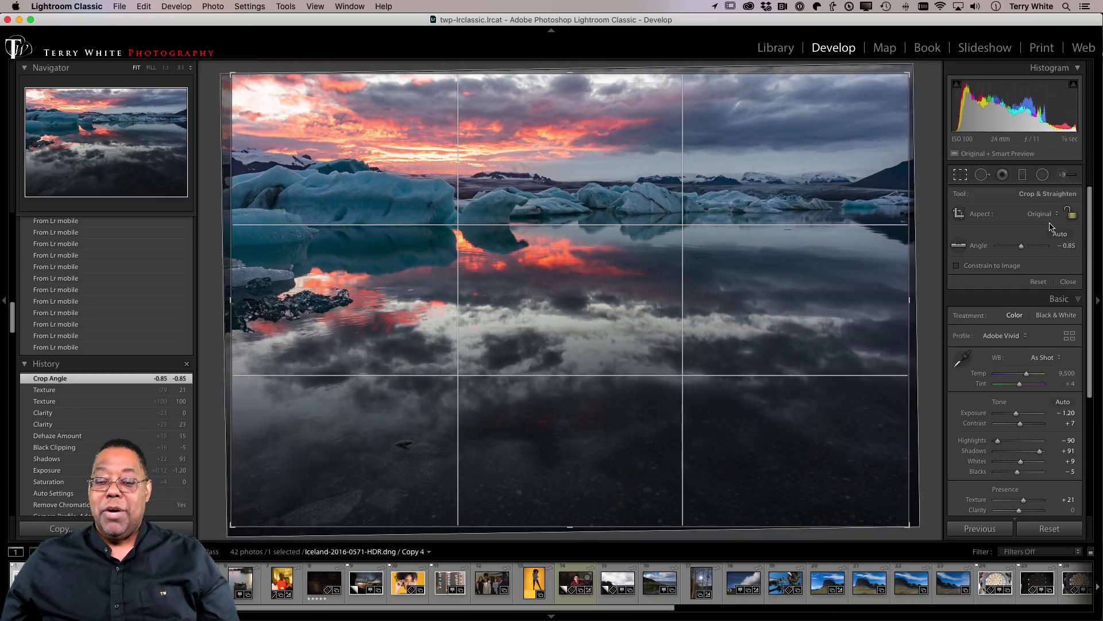
{"action": "key", "text": "d"}
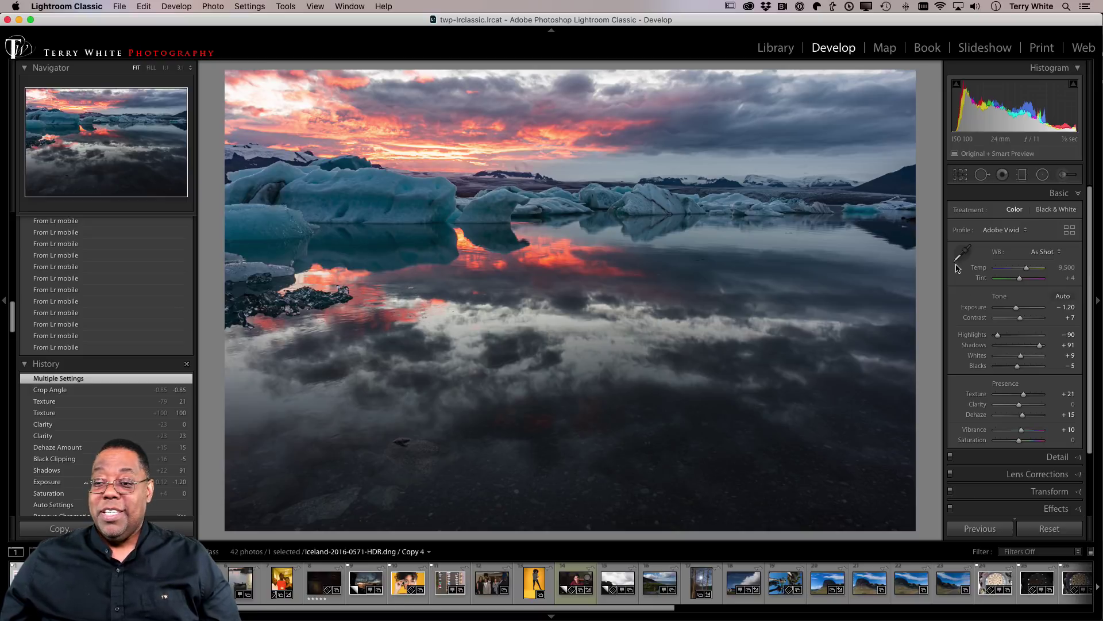
- Try straightening the photo along the distant mountain line to an angle of -1.57, and undo the crop rotation
{"action": "left_click", "coordinate": [960, 174]}
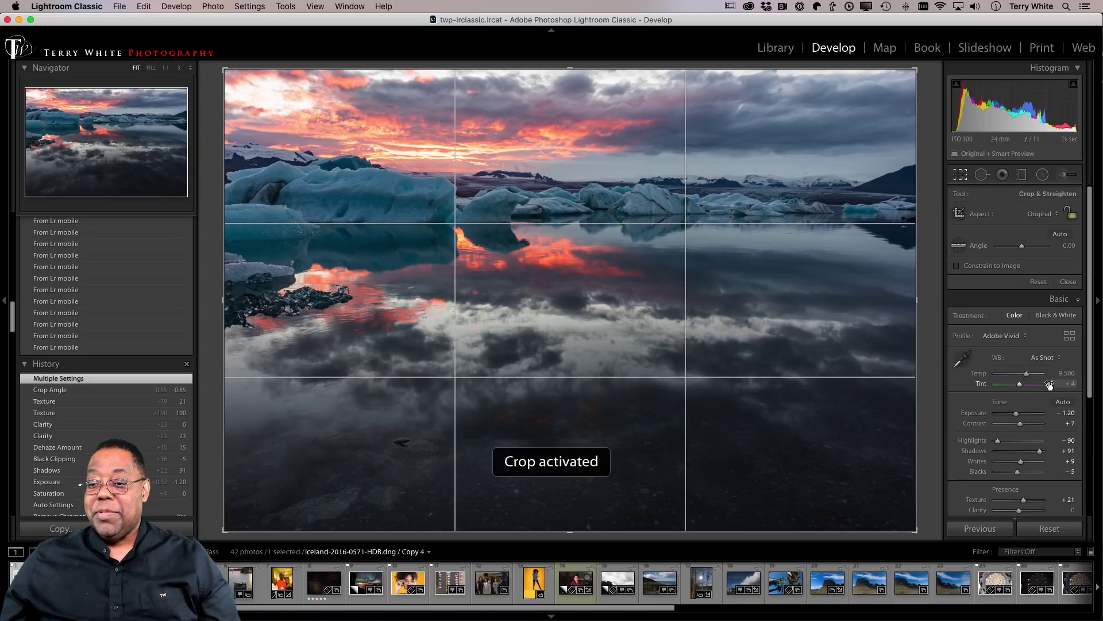
{"action": "left_click", "coordinate": [959, 247]}
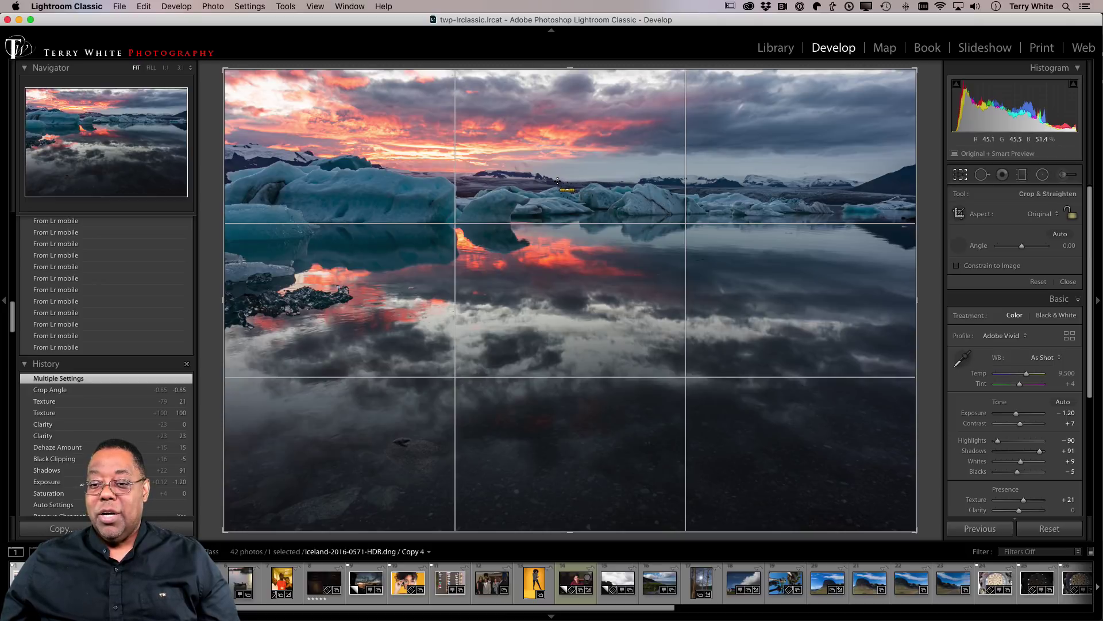
{"action": "left_click_drag", "start_coordinate": [557, 180], "coordinate": [782, 187]}
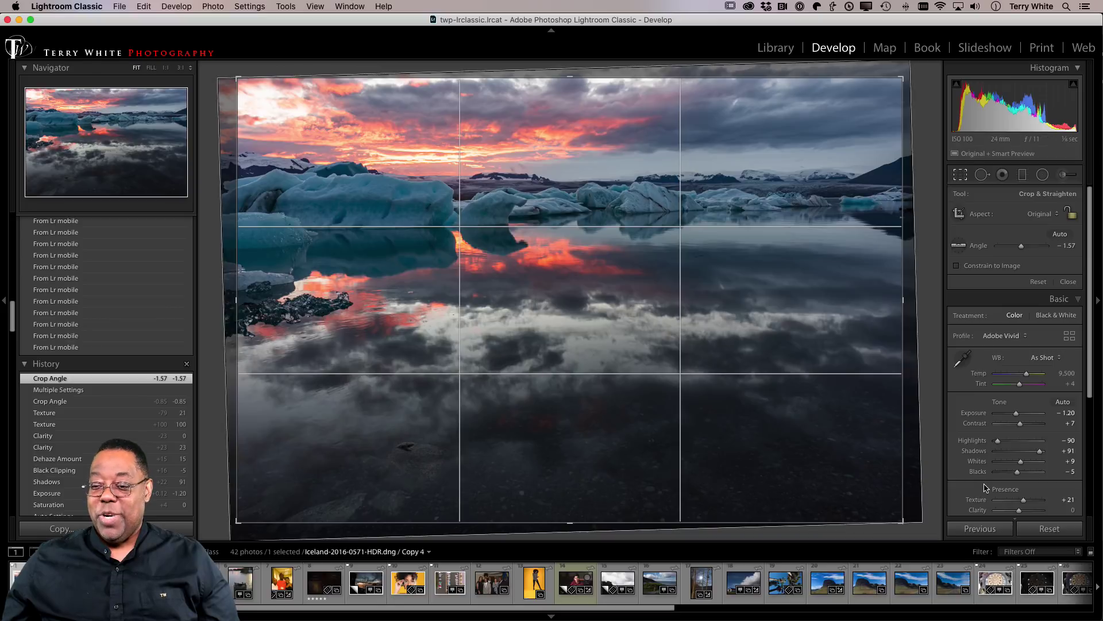
{"action": "left_click", "coordinate": [960, 175]}
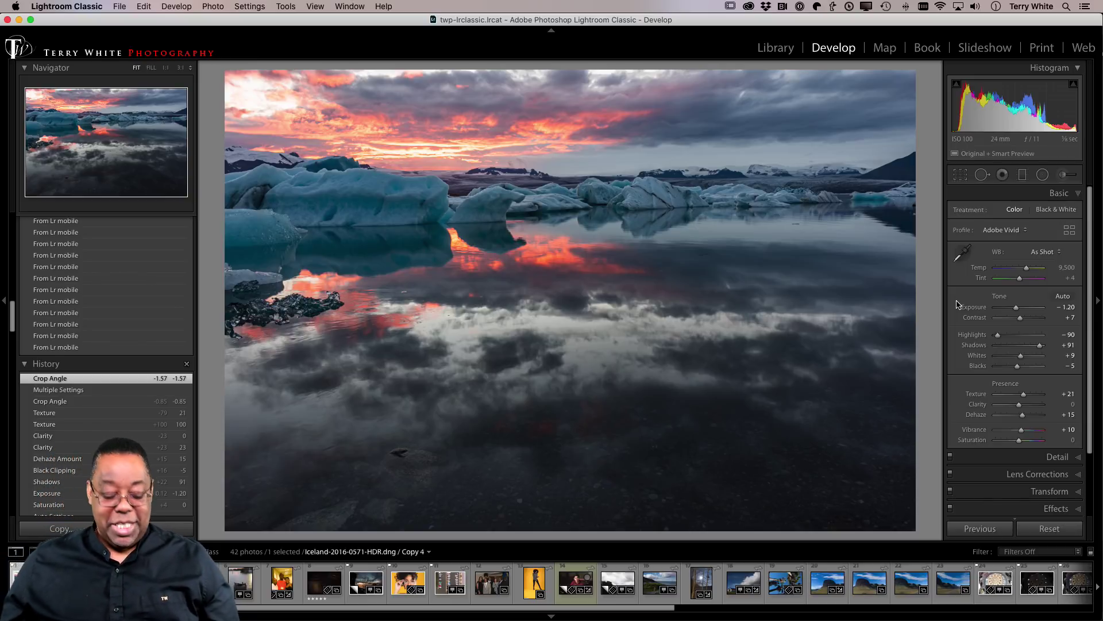
{"action": "key", "text": "super+z"}
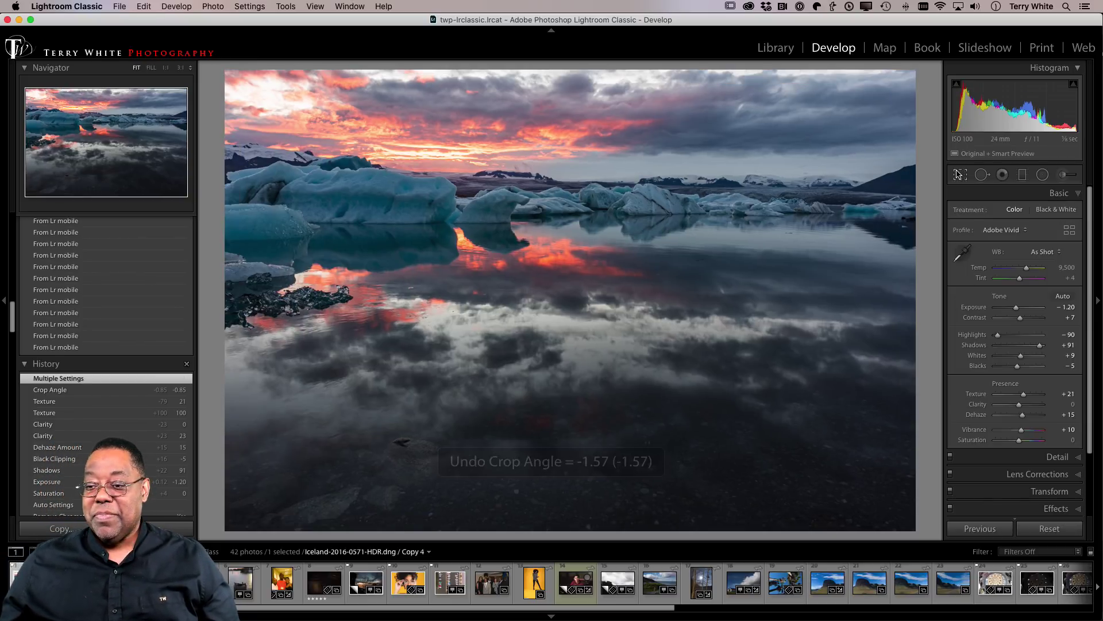
- Straighten the photo along the waterline below the icebergs to an angle of -0.26 and apply the crop
{"action": "left_click", "coordinate": [960, 175]}
{"action": "left_click", "coordinate": [959, 245]}
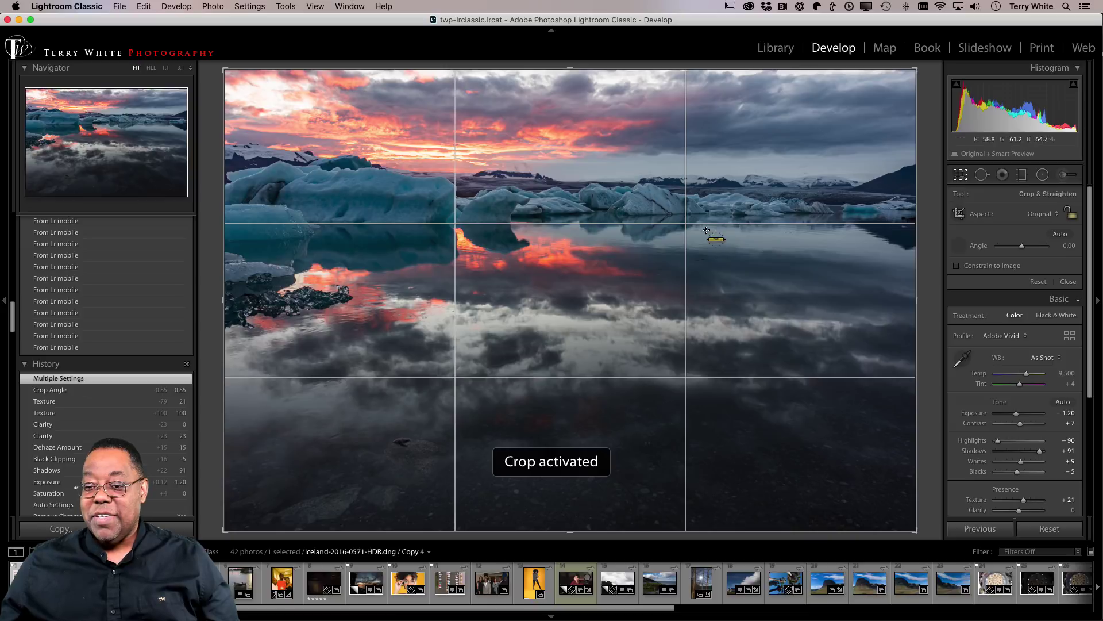
{"action": "left_click_drag", "start_coordinate": [625, 213], "coordinate": [784, 214]}
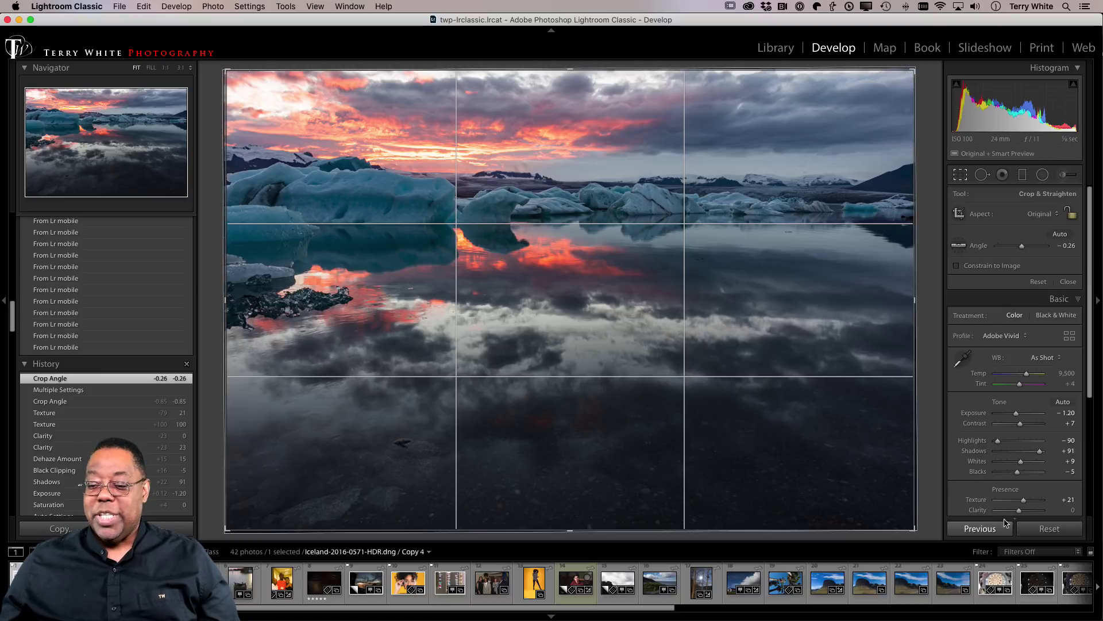
{"action": "left_click", "coordinate": [961, 175]}
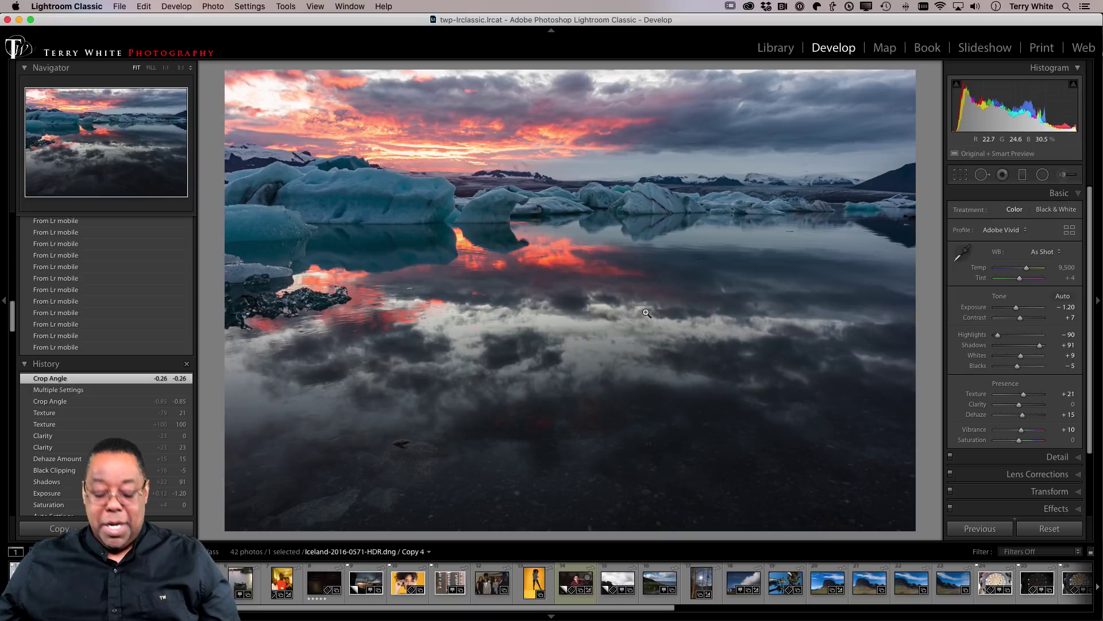
- Select the five drone photos from IMG_1291 through IMG_1287 in the Library grid and open them in Develop
{"action": "key", "text": "g"}
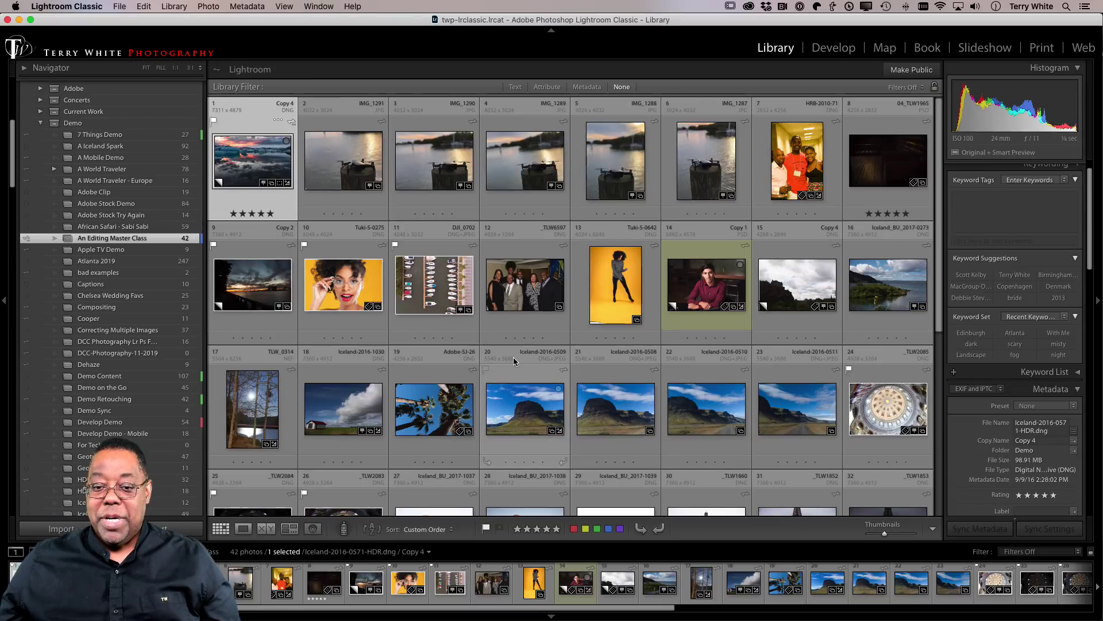
{"action": "left_click", "coordinate": [325, 173]}
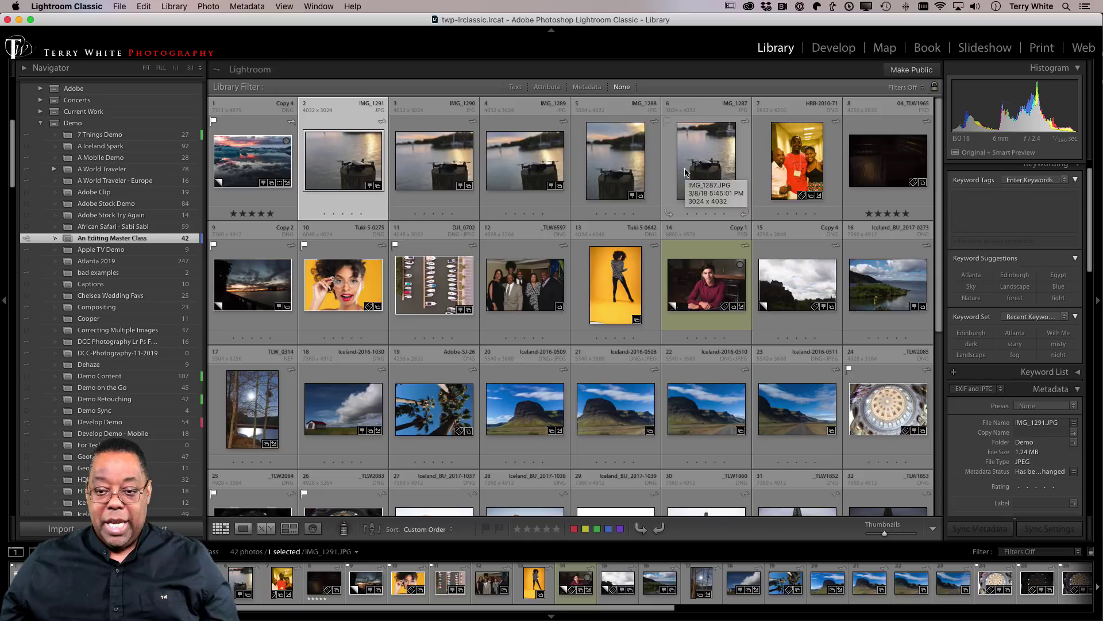
{"action": "left_click", "coordinate": [691, 166], "text": "shift"}
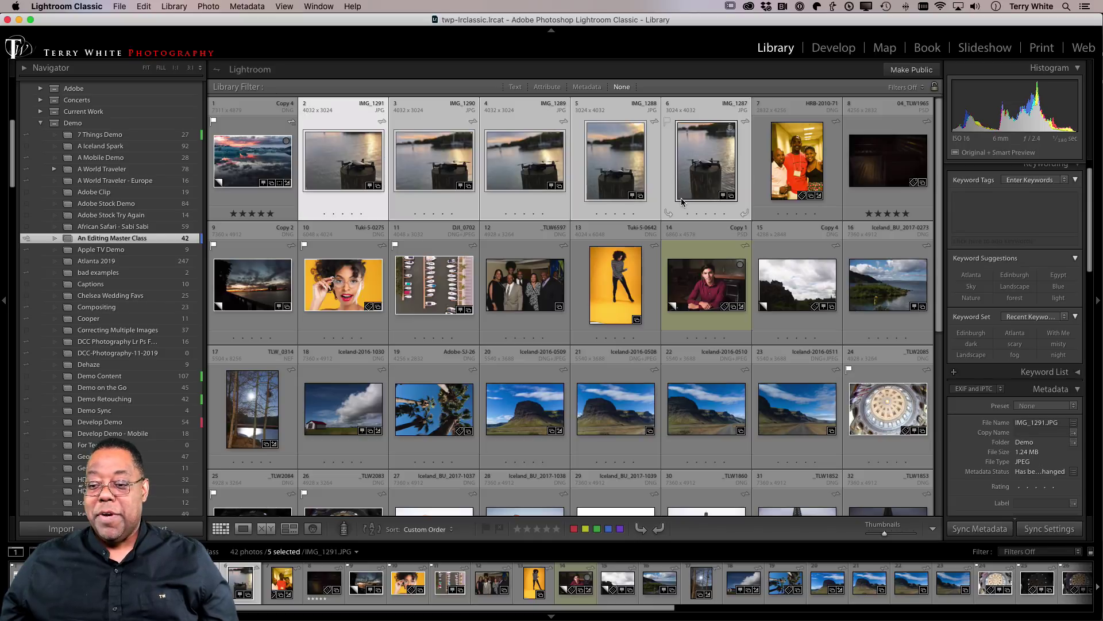
{"action": "left_click", "coordinate": [832, 50]}
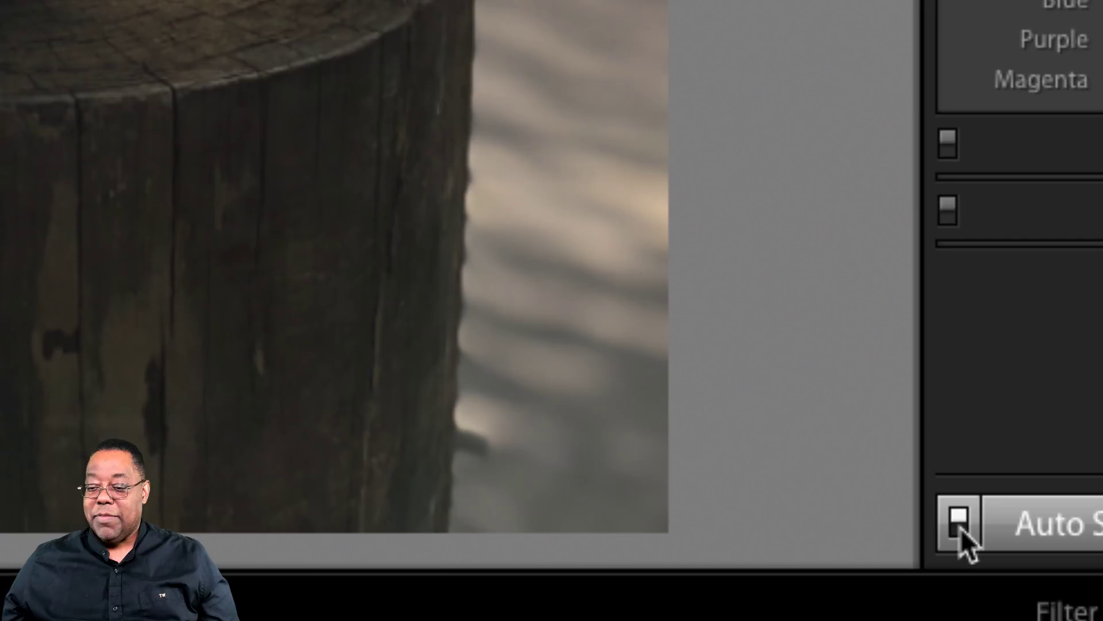
- Switch Auto Sync off to show the manual Sync mode, and switch Auto Sync back on
{"action": "left_click", "coordinate": [958, 526]}
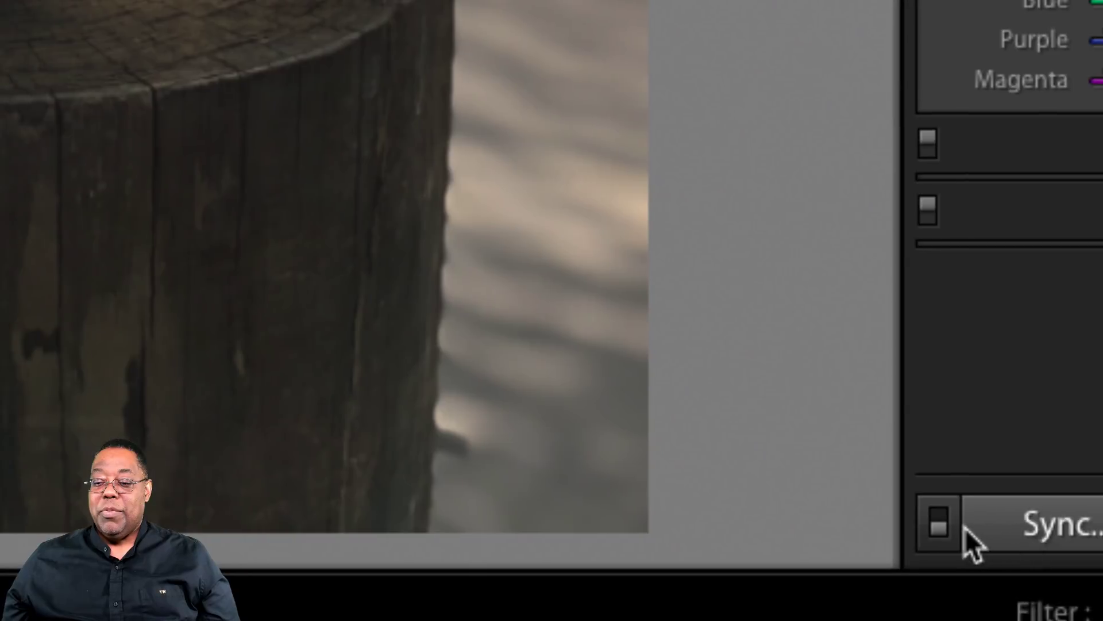
{"action": "left_click", "coordinate": [960, 527]}
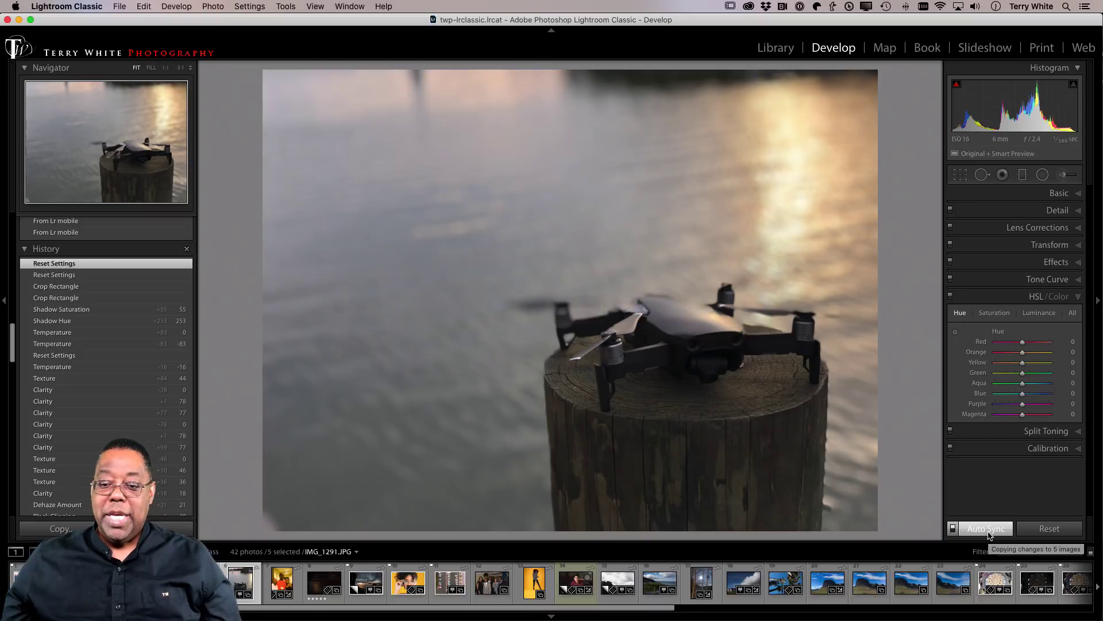
- Return to the Library grid, clear the selection and reselect the photos from IMG_1291 through IMG_1287
{"action": "key", "text": "g"}
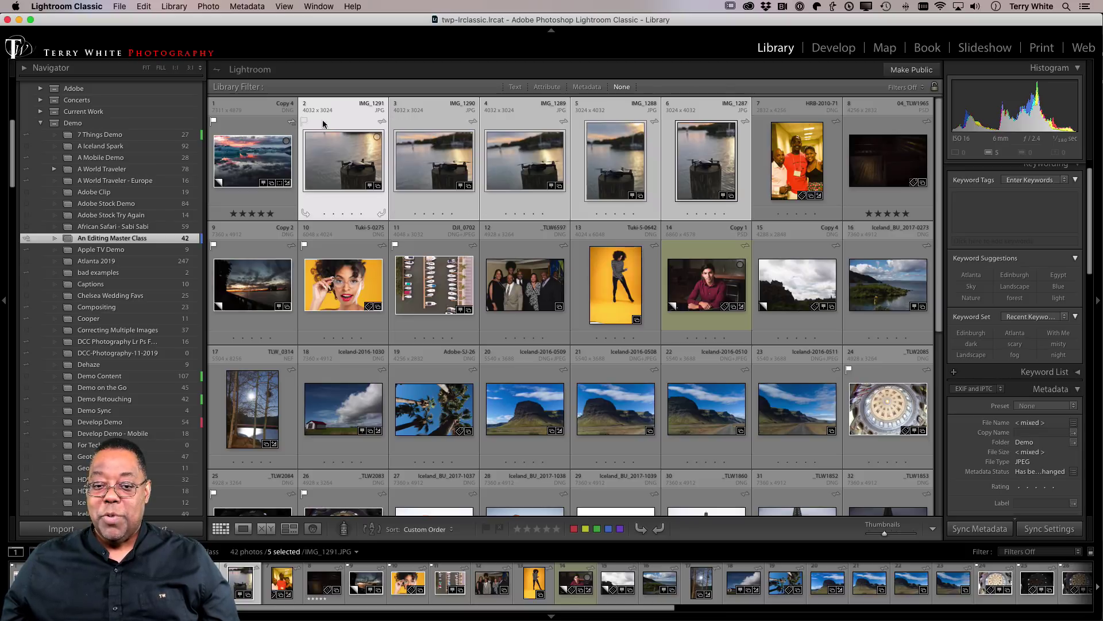
{"action": "left_click", "coordinate": [440, 123]}
{"action": "left_click", "coordinate": [368, 129]}
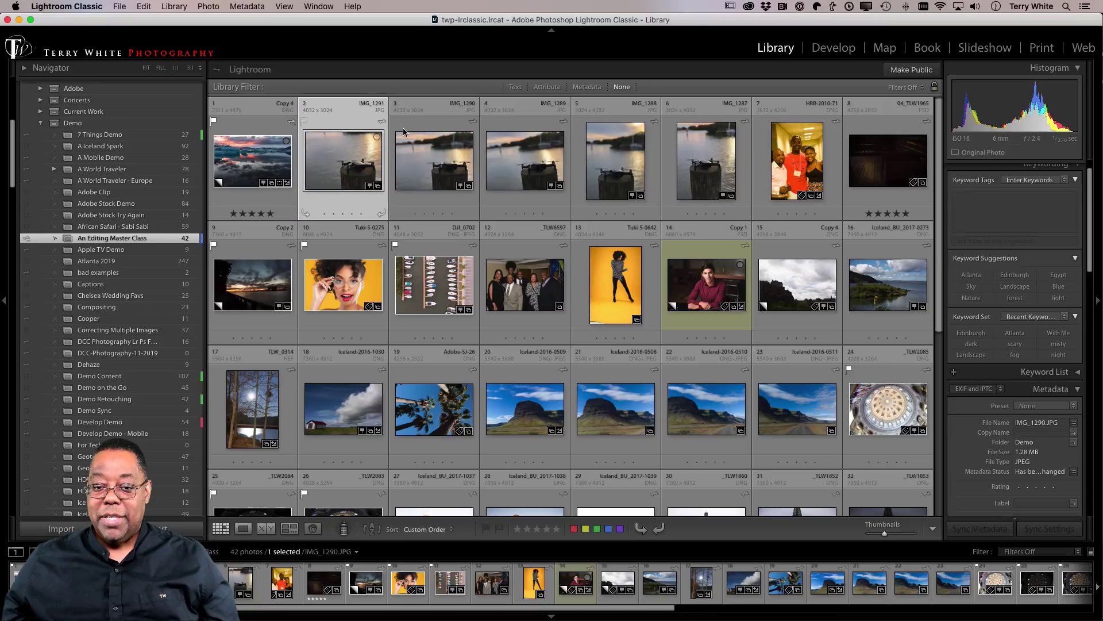
{"action": "left_click", "coordinate": [699, 132], "text": "shift"}
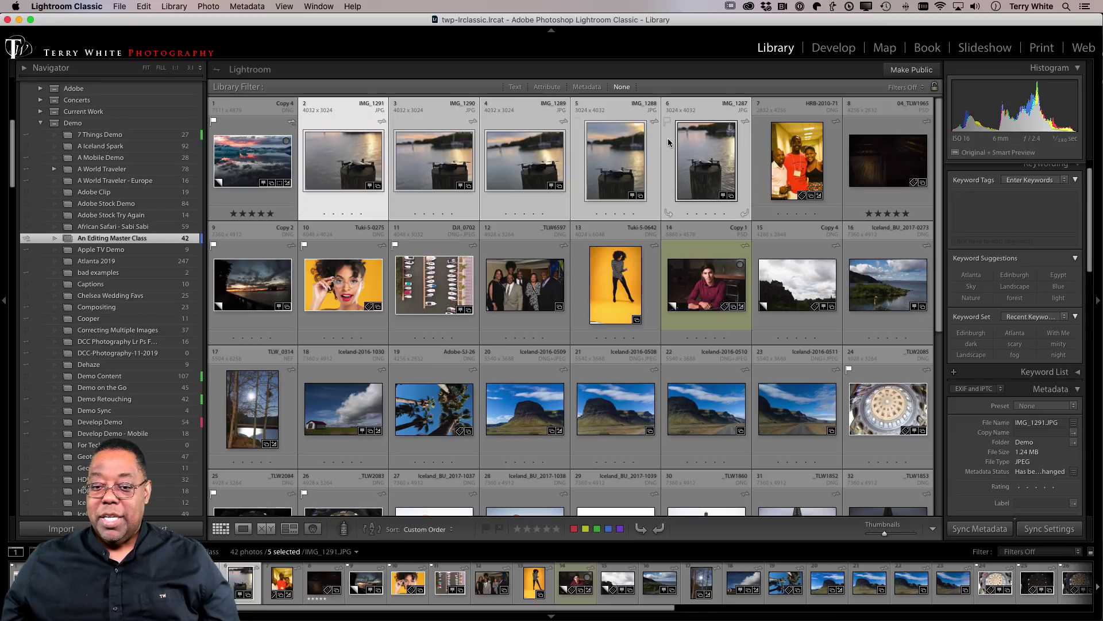
- Make IMG_1290, IMG_1288 and IMG_1291 in turn the active photo without dropping the five-photo selection
{"action": "left_click", "coordinate": [430, 146]}
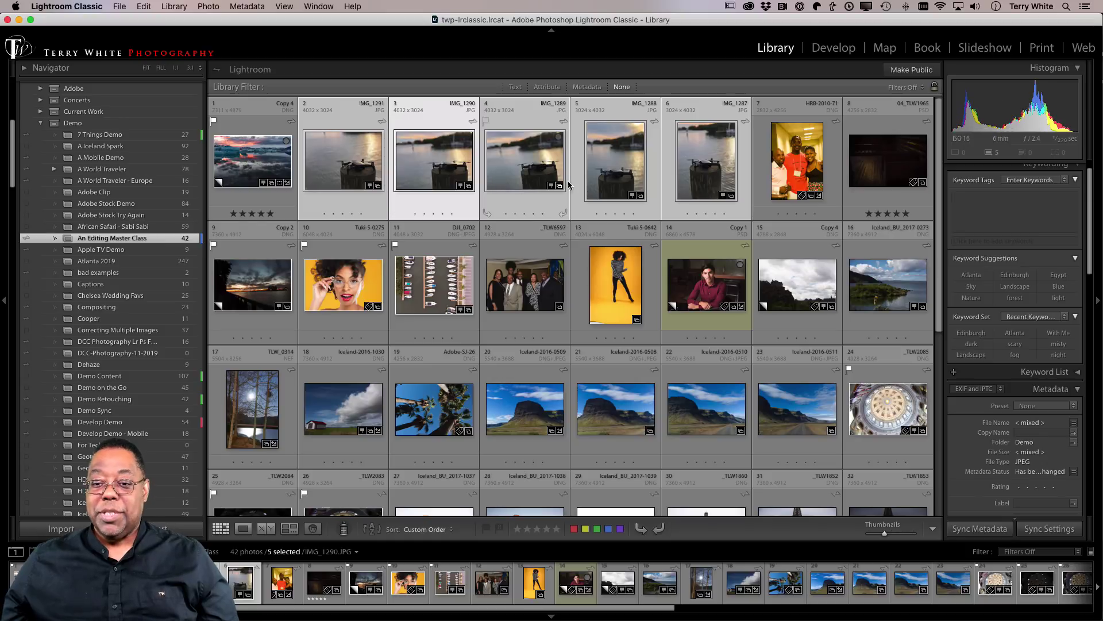
{"action": "left_click", "coordinate": [632, 179]}
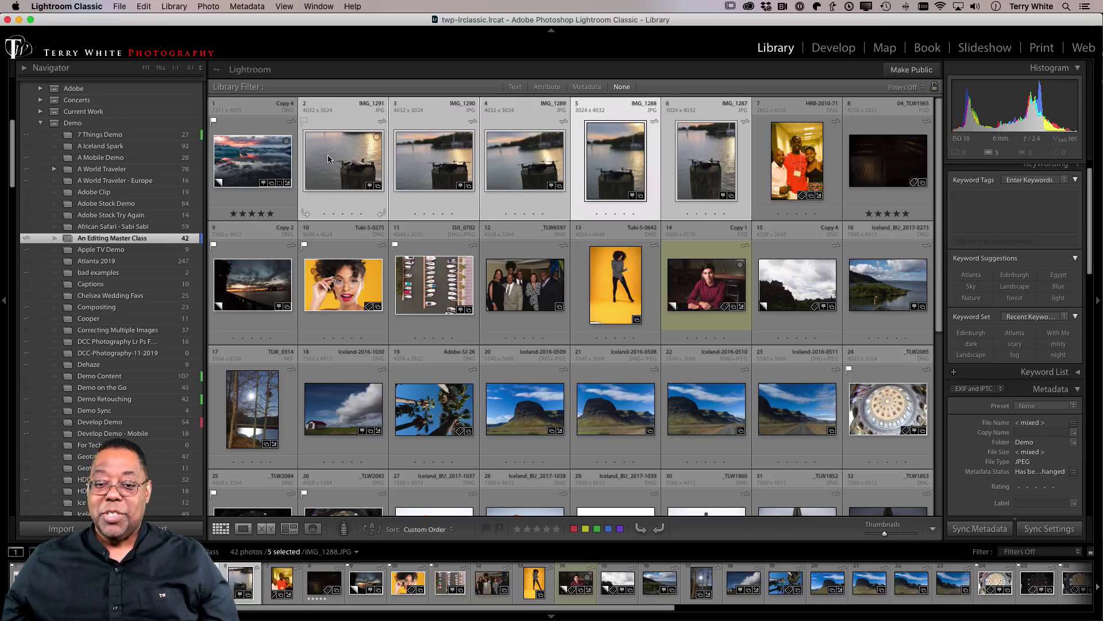
{"action": "left_click", "coordinate": [331, 159]}
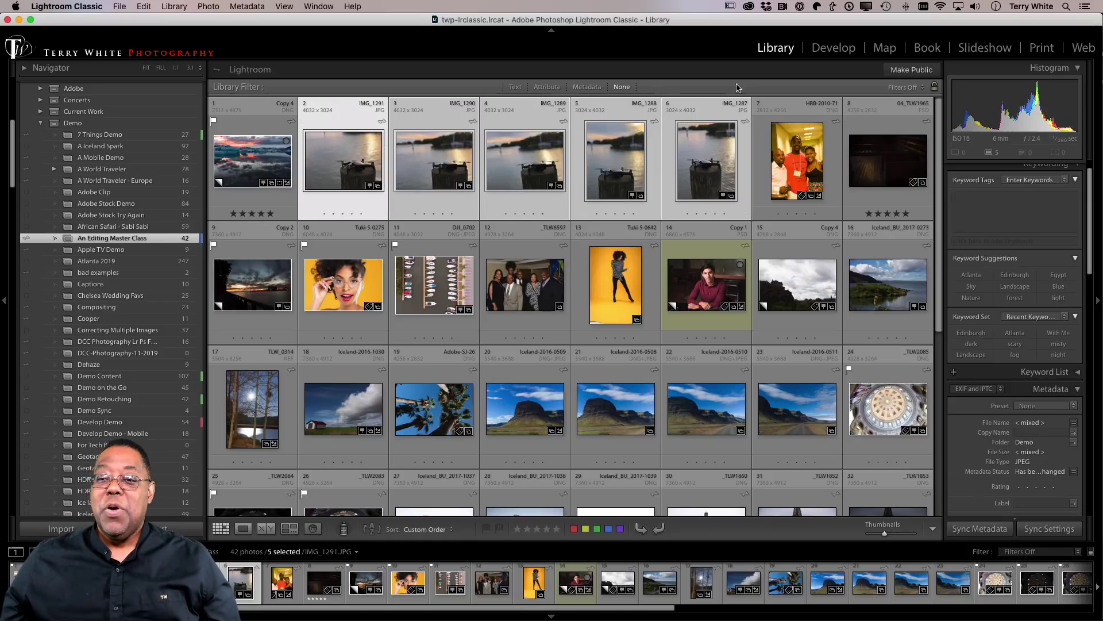
- Open the five selected drone photos in Develop and expand the Split Toning settings in place of HSL / Color
{"action": "left_click", "coordinate": [832, 48]}
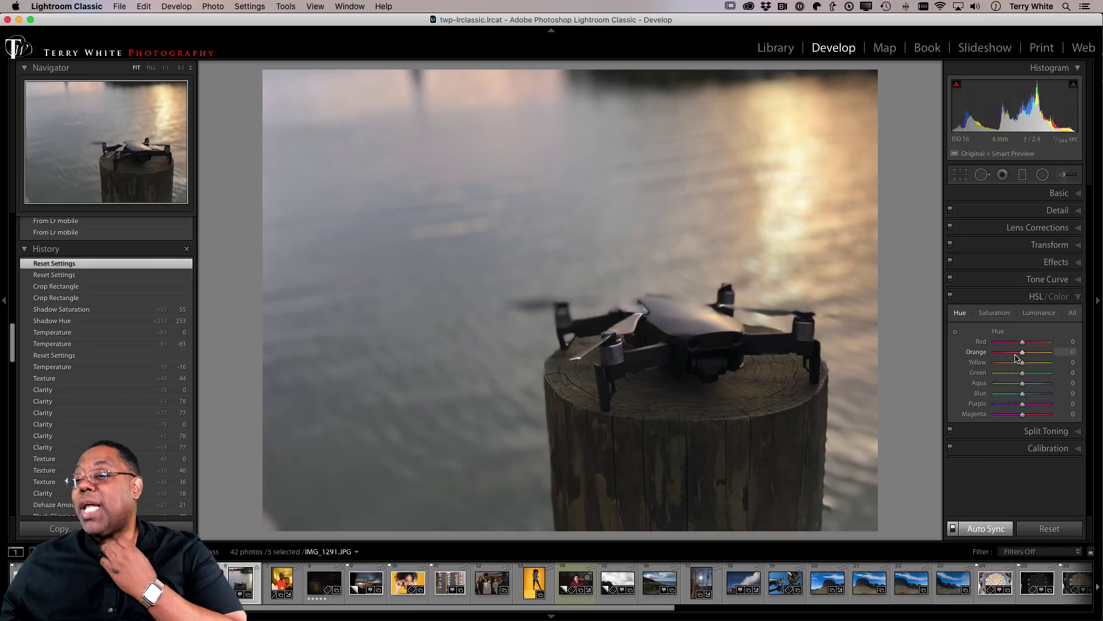
{"action": "left_click", "coordinate": [1077, 297]}
{"action": "left_click", "coordinate": [1077, 311]}
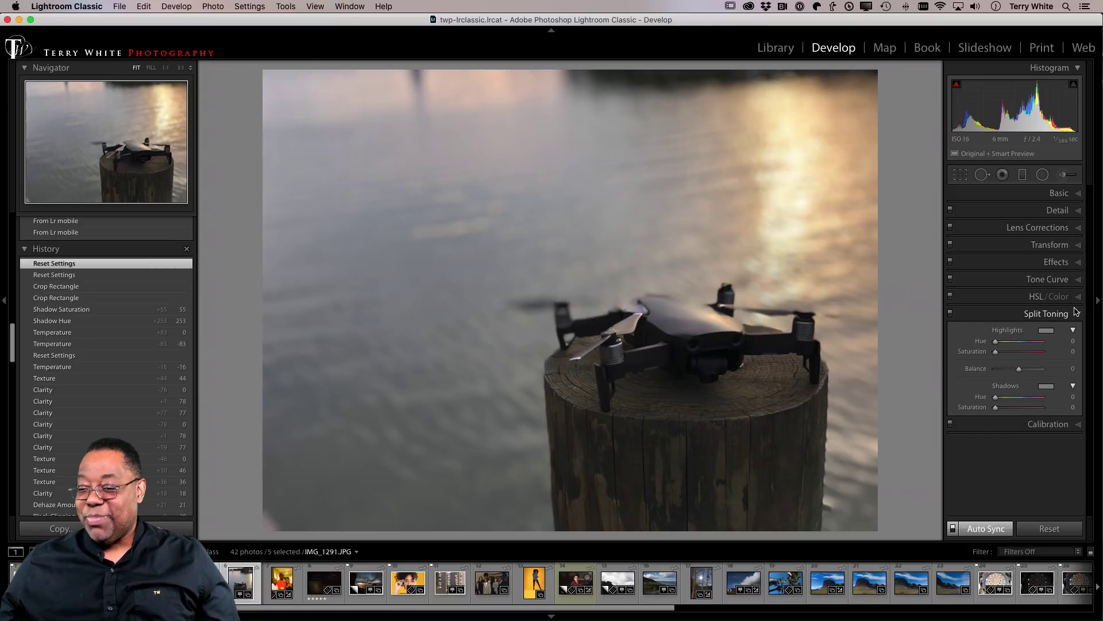
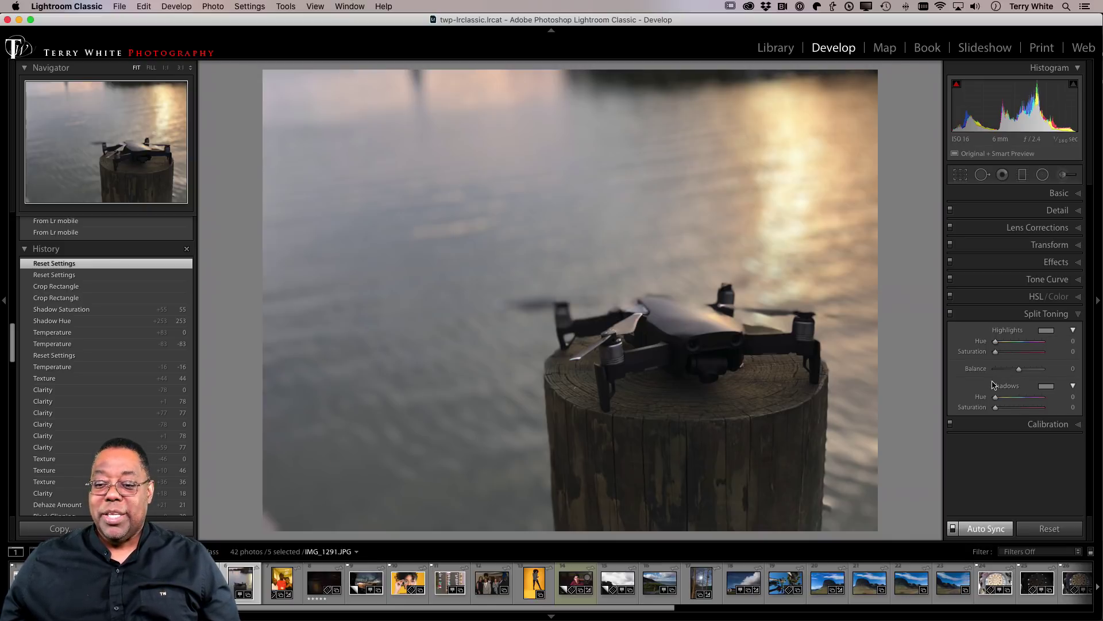
- Convert the five selected drone photos to black and white, set the Split Toning shadows to hue 237 and saturation 51, and return to the grid
{"action": "key", "text": "v"}
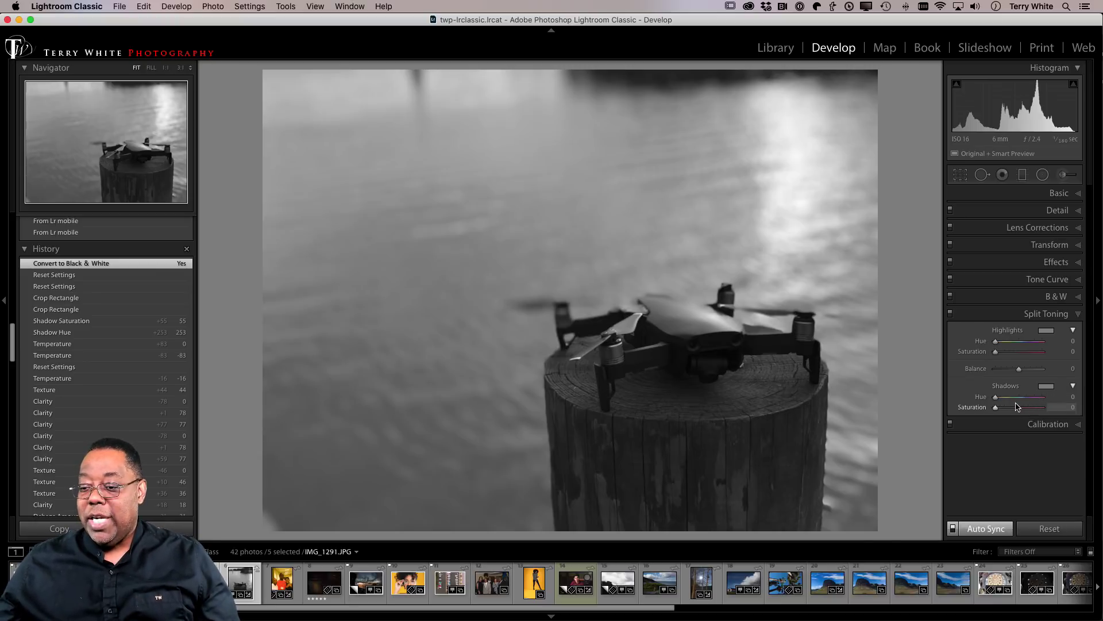
{"action": "left_click_drag", "start_coordinate": [999, 402], "coordinate": [1021, 411]}
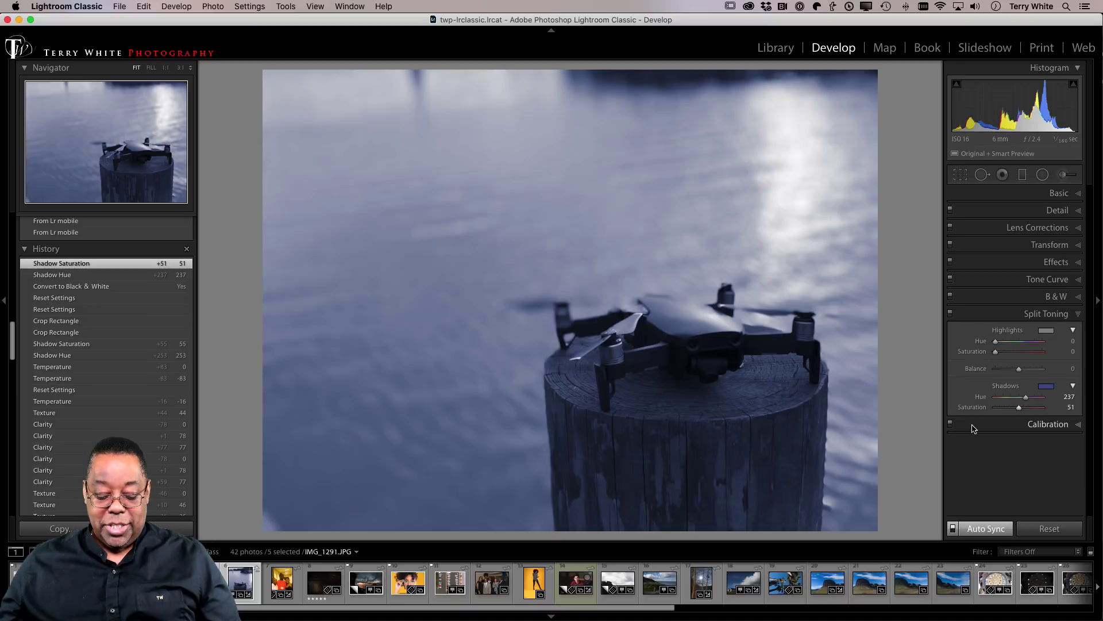
{"action": "key", "text": "g"}
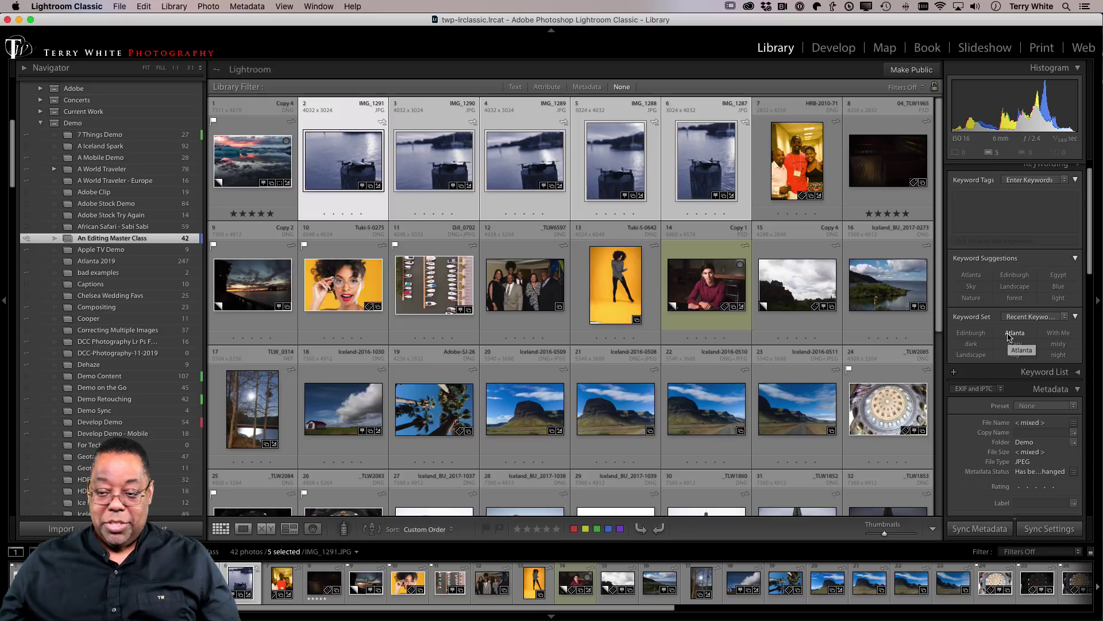
- Turn off black and white for the five drone photos, crop away their top strip with Auto Sync, and return to the Library grid
{"action": "key", "text": "r"}
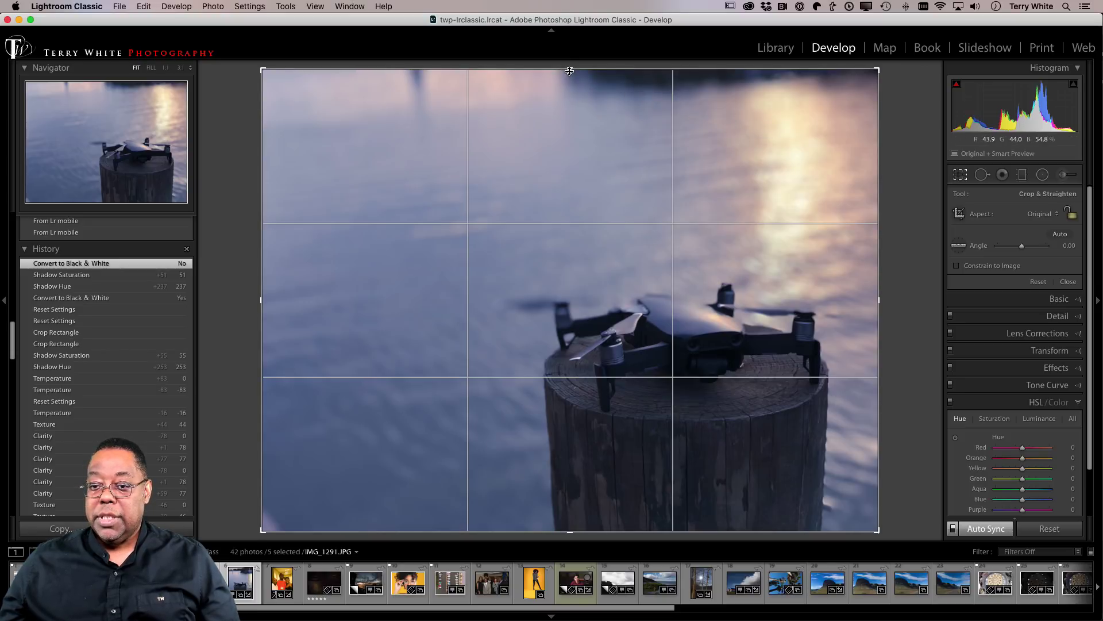
{"action": "left_click_drag", "start_coordinate": [568, 69], "coordinate": [562, 119]}
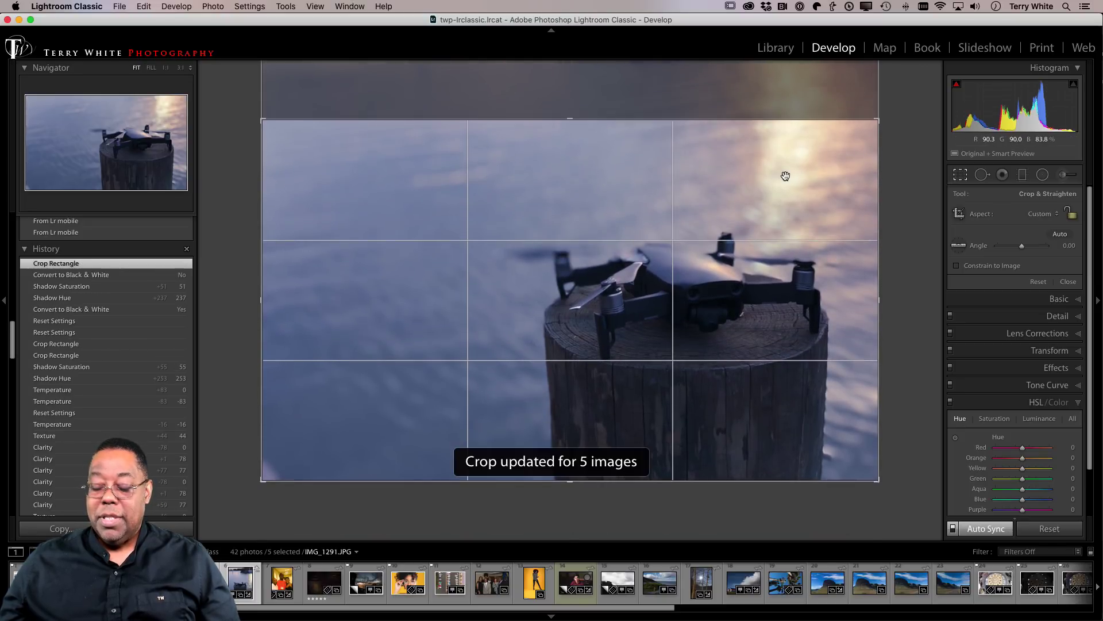
{"action": "key", "text": "r"}
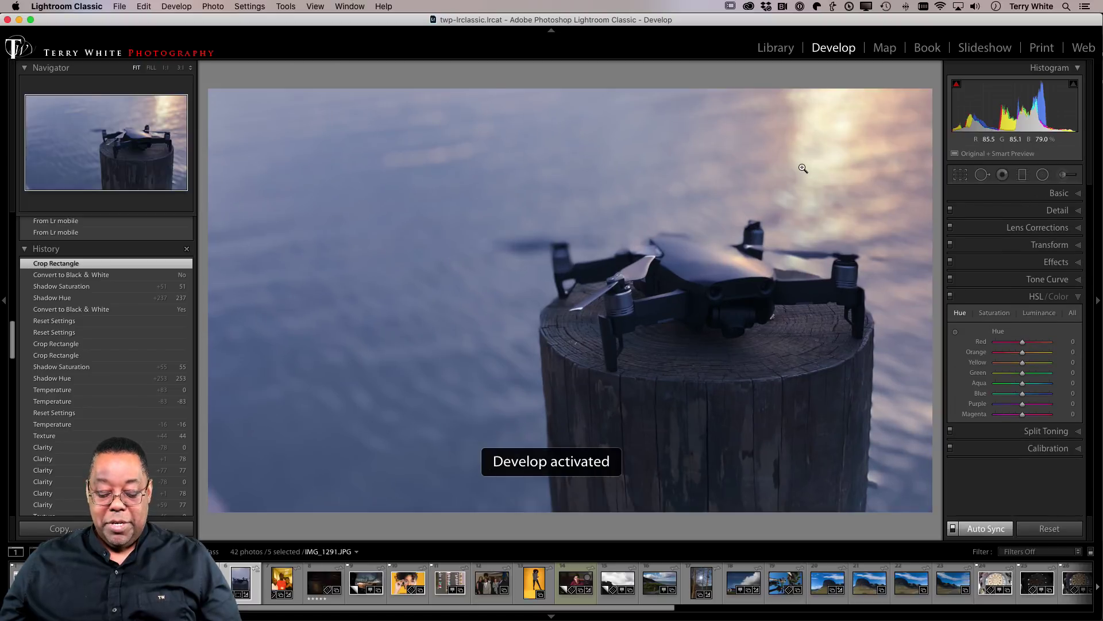
{"action": "key", "text": "g"}
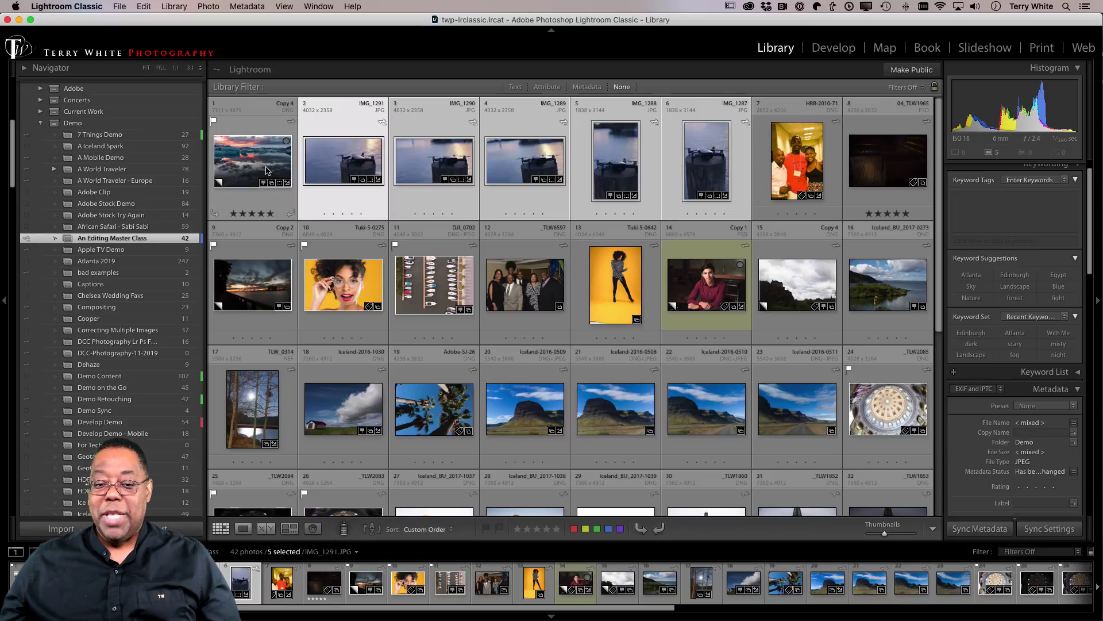
- Select the range IMG_1291 through IMG_1287, and replace it with an individual selection of the same photos without IMG_1290
{"action": "left_click", "coordinate": [336, 154]}
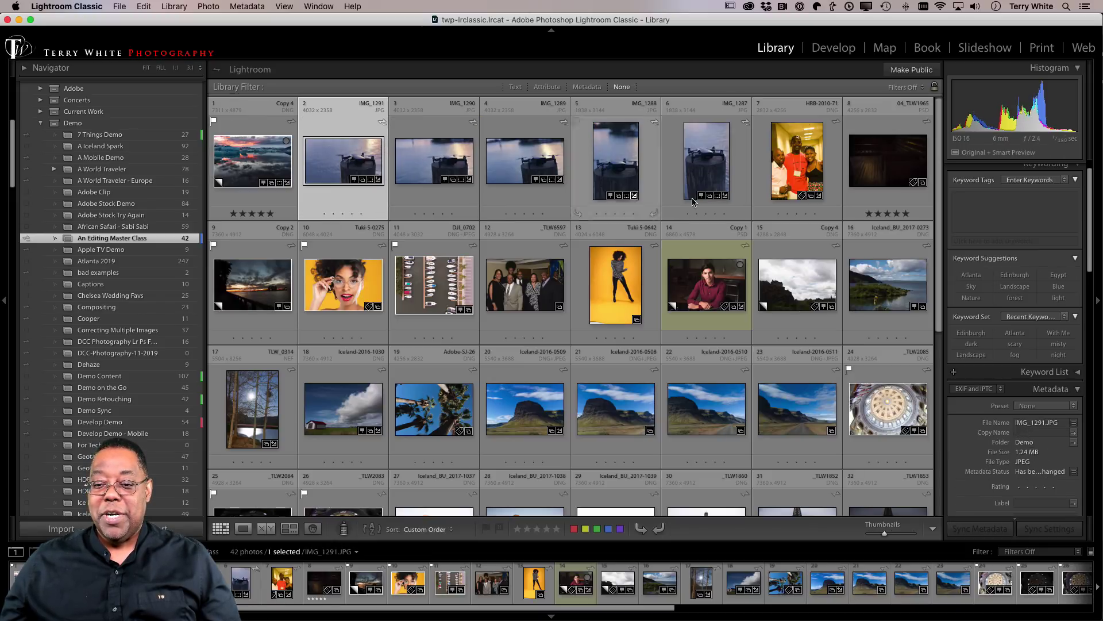
{"action": "left_click", "coordinate": [701, 182], "text": "shift"}
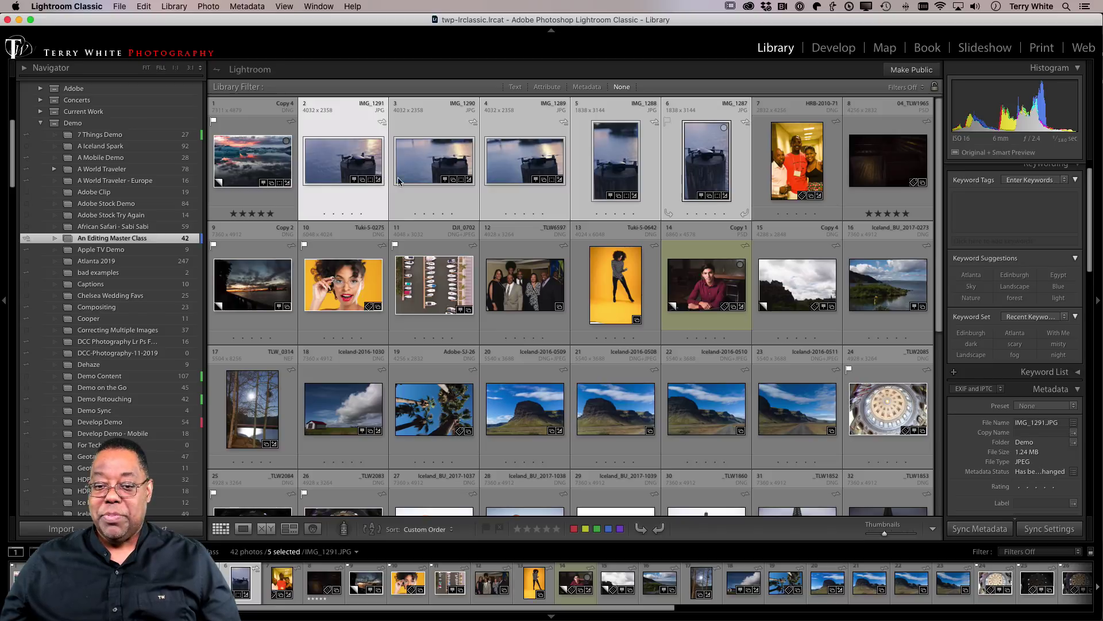
{"action": "left_click", "coordinate": [333, 159]}
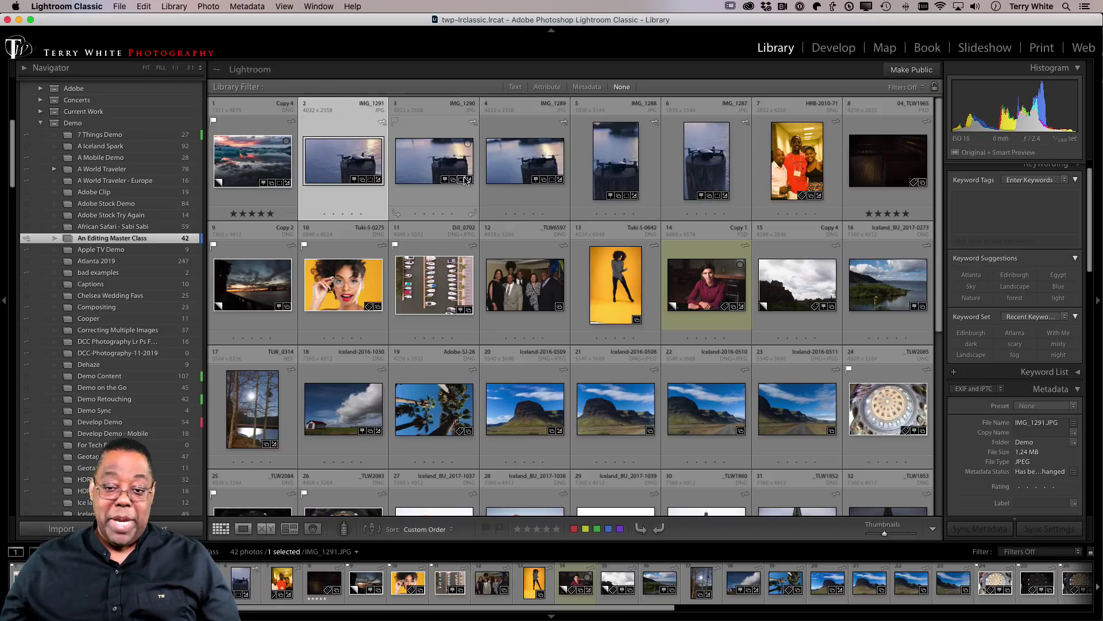
{"action": "left_click", "coordinate": [516, 176], "text": "super"}
{"action": "left_click", "coordinate": [614, 175], "text": "super"}
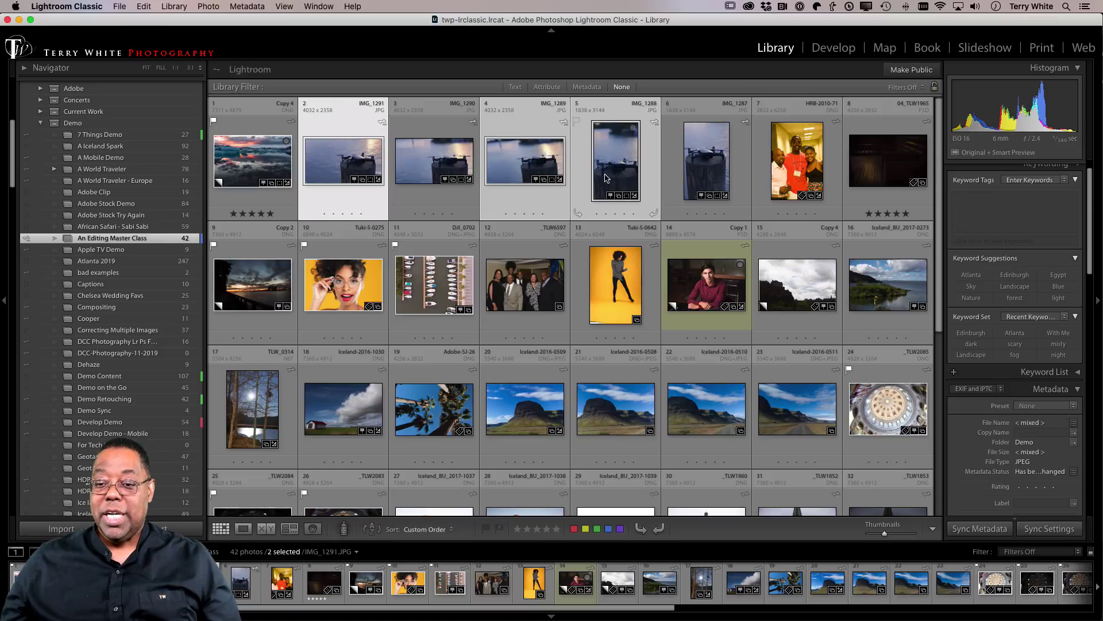
{"action": "left_click", "coordinate": [718, 176], "text": "super"}
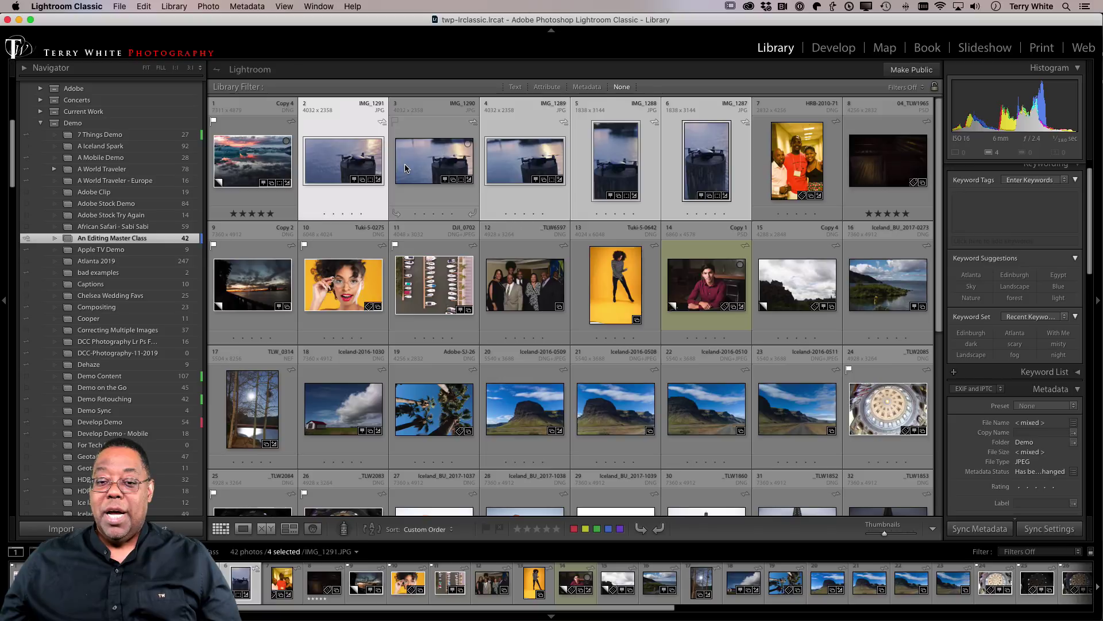
- Reduce the selection to IMG_1291, extend it through IMG_1287, and make IMG_1290 and IMG_1289 active in turn
{"action": "key", "text": "super+shift+d"}
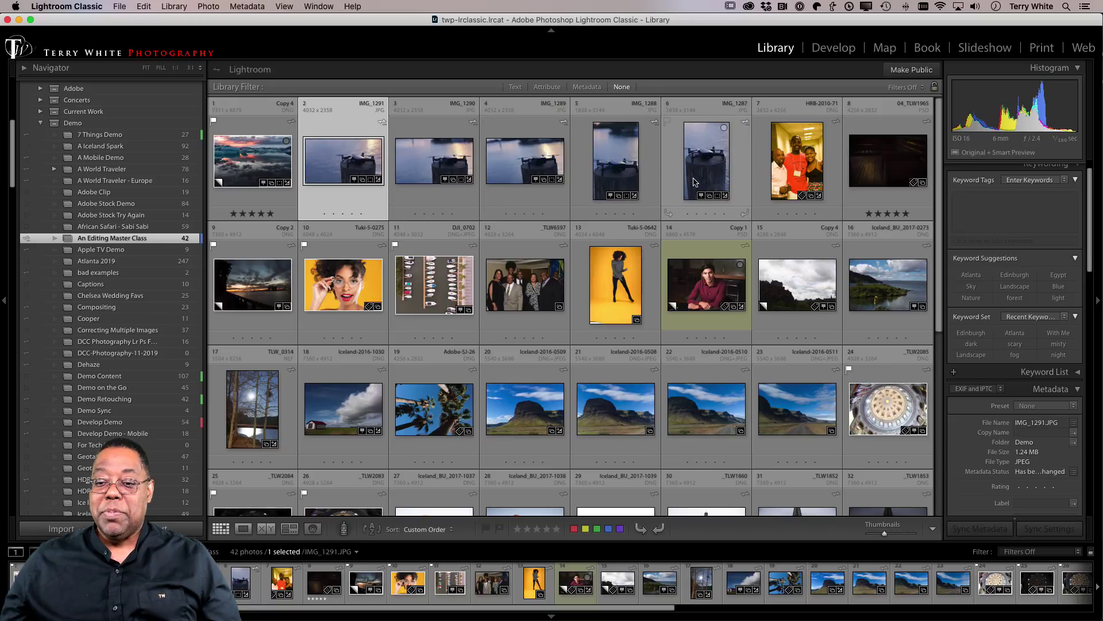
{"action": "left_click", "coordinate": [695, 183], "text": "shift"}
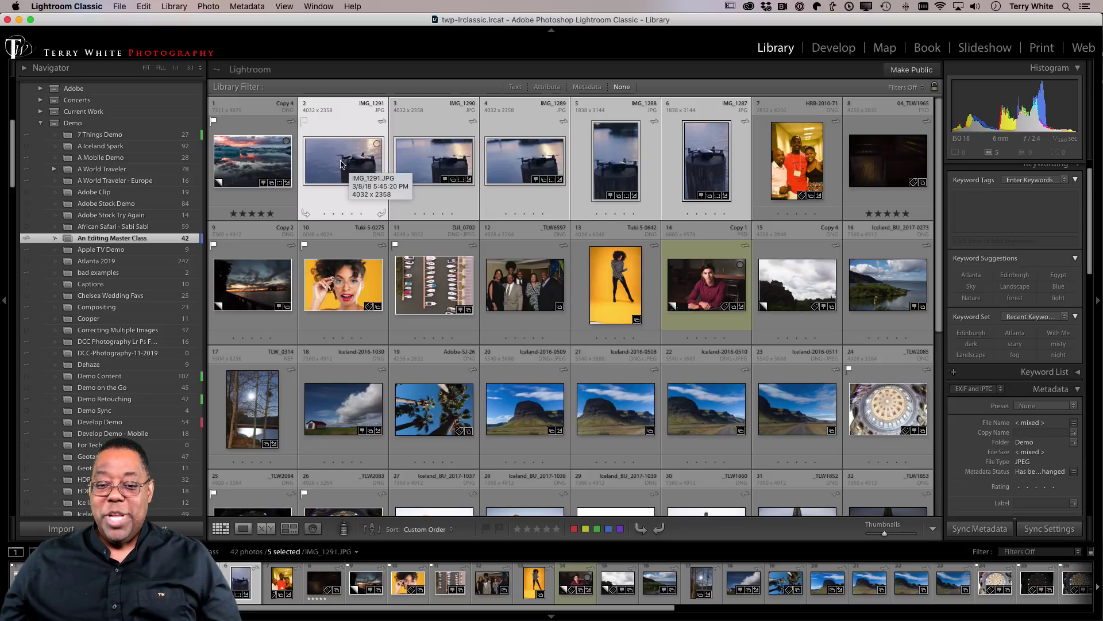
{"action": "left_click", "coordinate": [431, 173]}
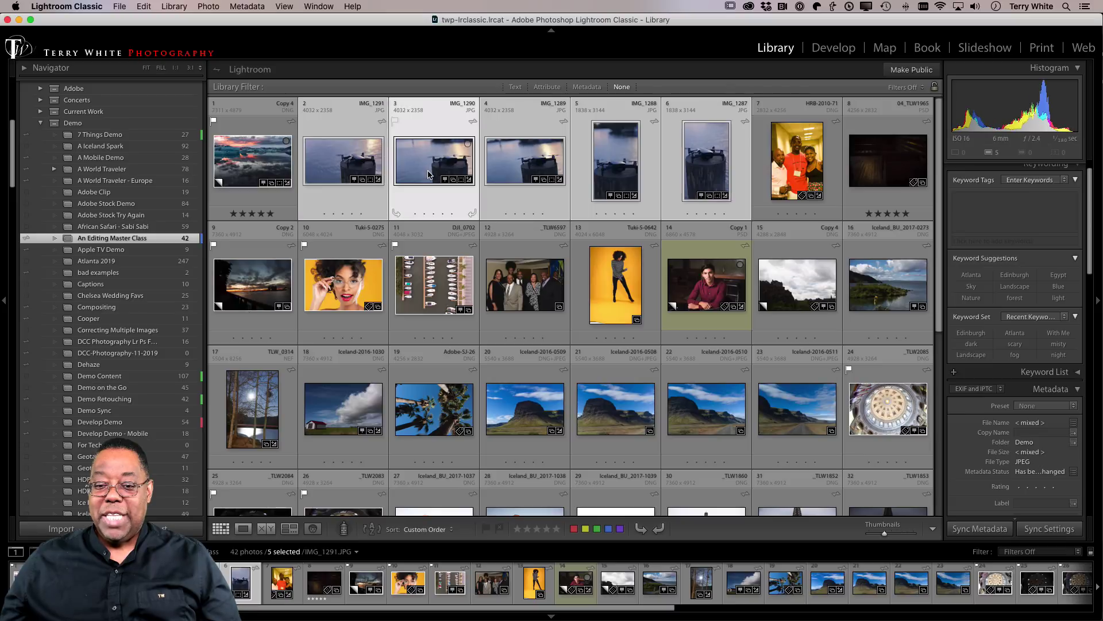
{"action": "left_click", "coordinate": [517, 174]}
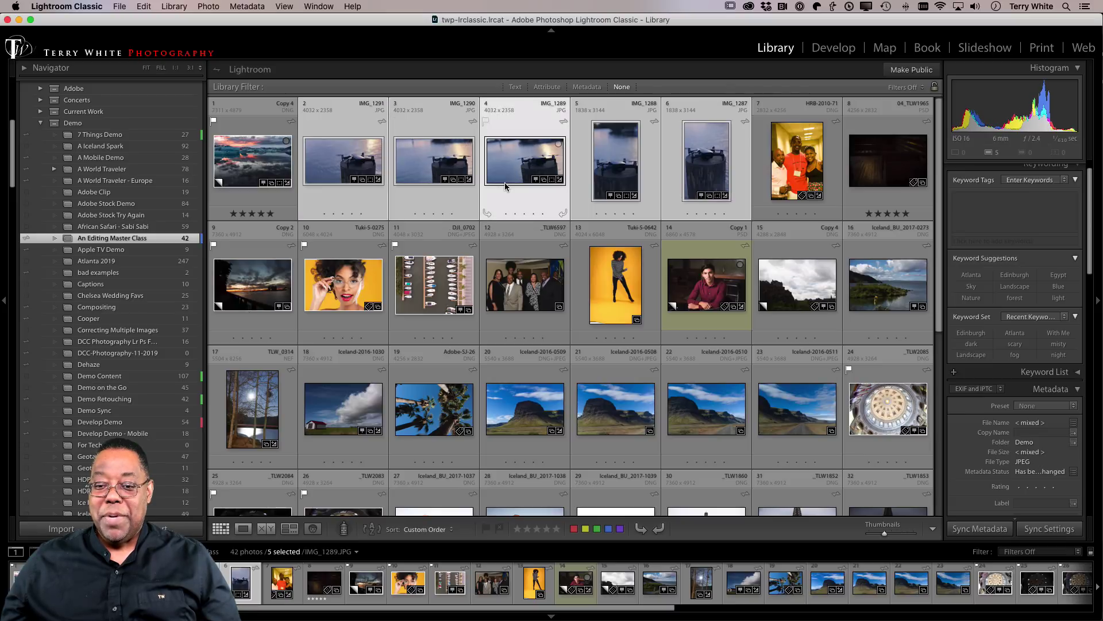
- Select only IMG_1289, move back to IMG_1291 and extend the selection through IMG_1287
{"action": "left_click", "coordinate": [513, 131]}
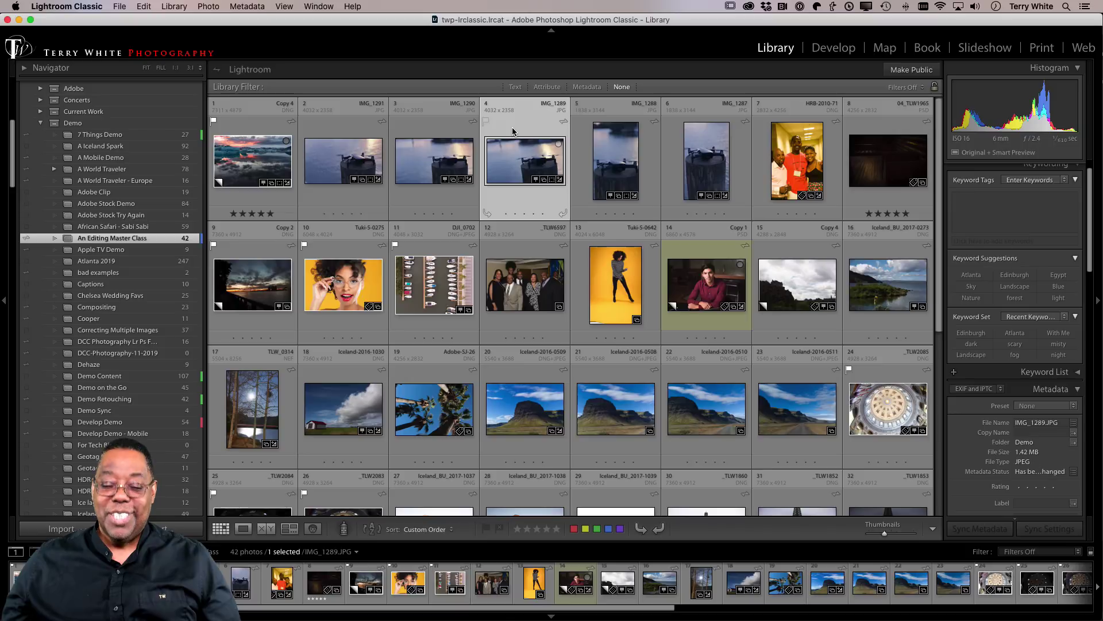
{"action": "key", "text": "Left"}
{"action": "key", "text": "Left"}
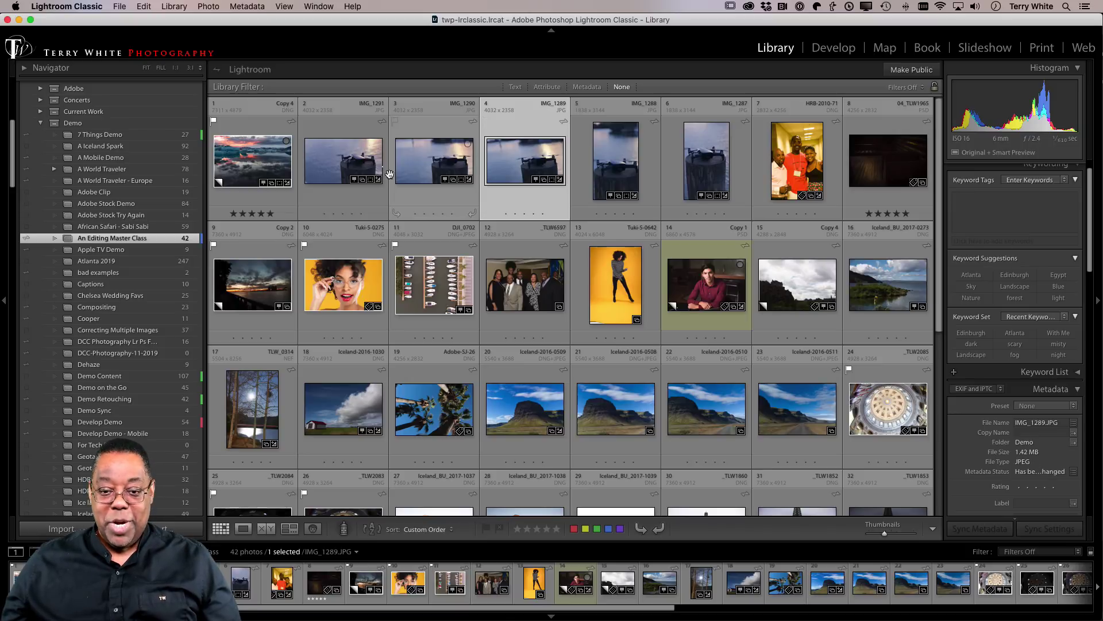
{"action": "left_click", "coordinate": [689, 177], "text": "shift"}
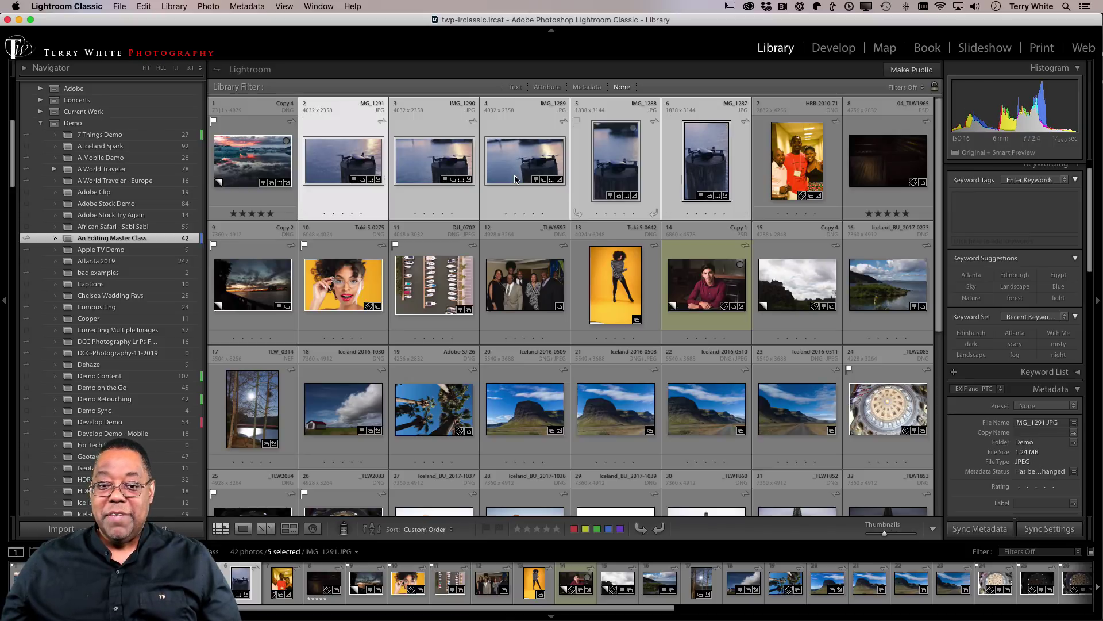
- Look up the selection commands and deselect all photos with Select None
{"action": "left_click", "coordinate": [207, 6]}
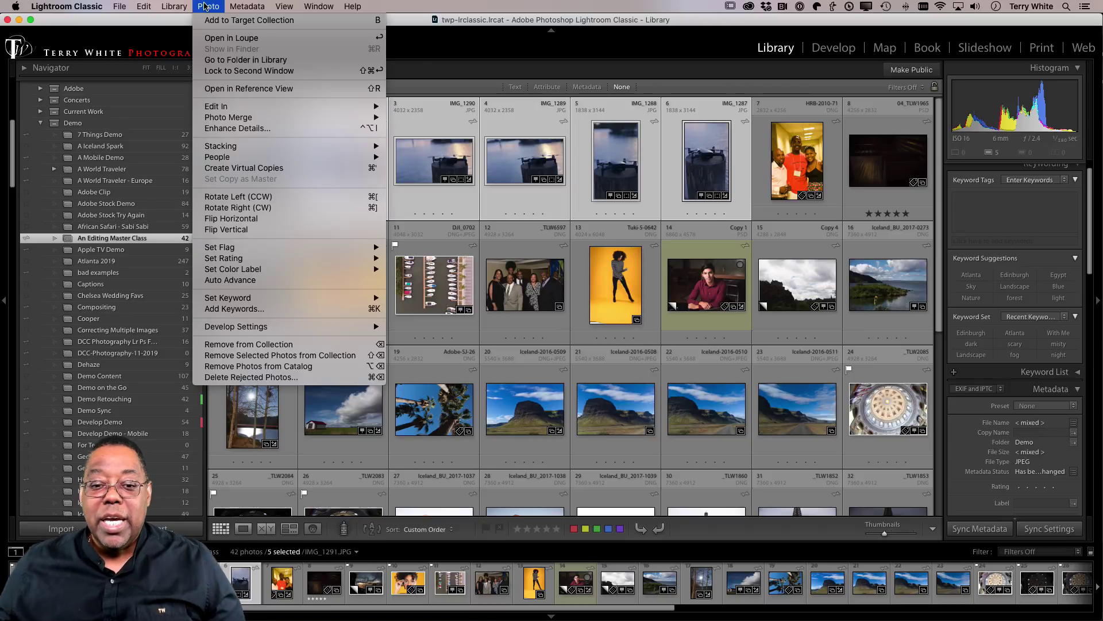
{"action": "mouse_move", "coordinate": [179, 6]}
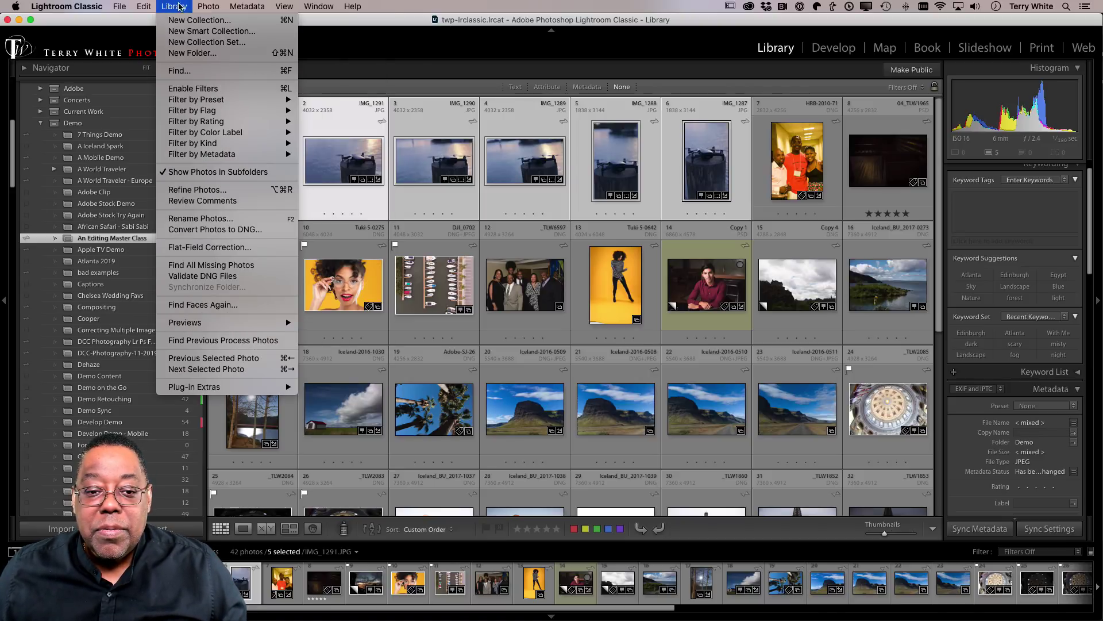
{"action": "mouse_move", "coordinate": [145, 7]}
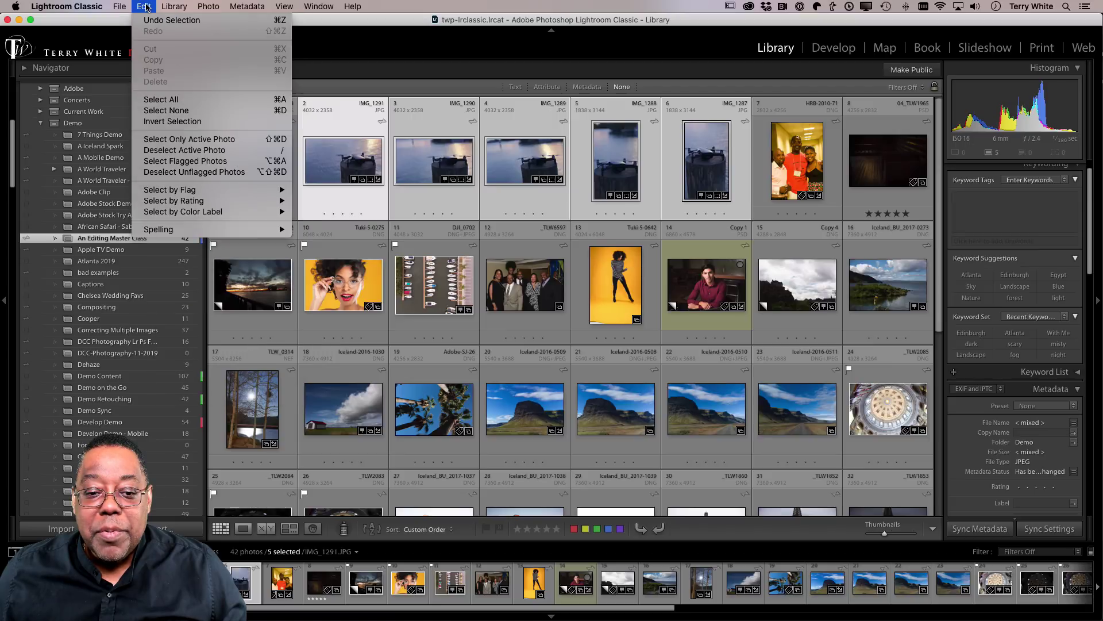
{"action": "left_click", "coordinate": [156, 112]}
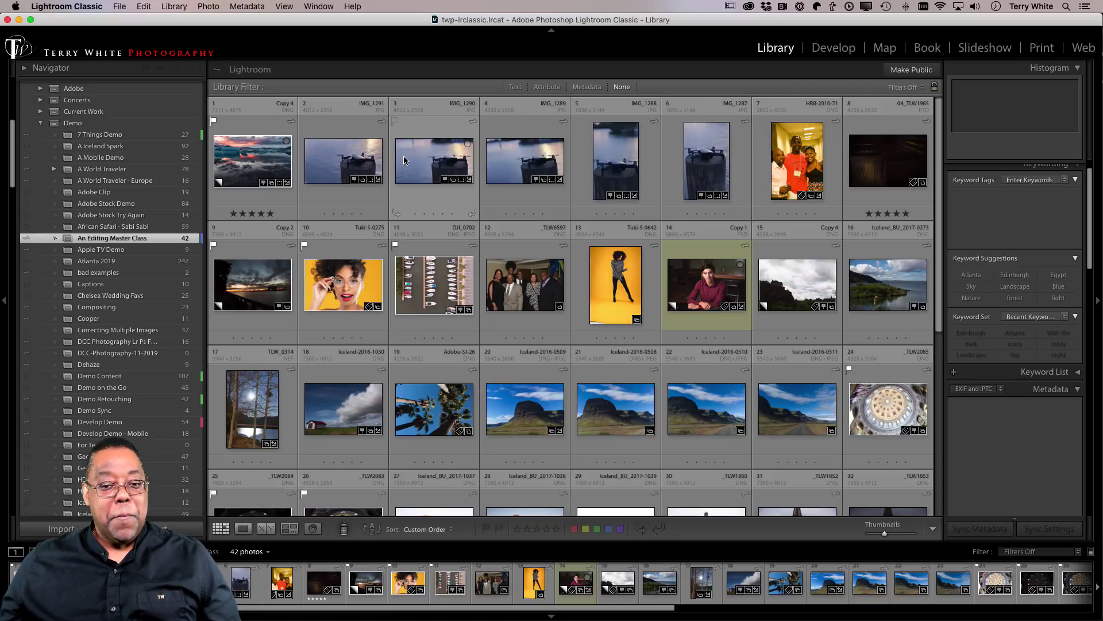
- Switch to Adobe Lightroom, show the An Editing Master Class album as a grid and select the first drone photo
{"action": "key", "text": "super+Tab"}
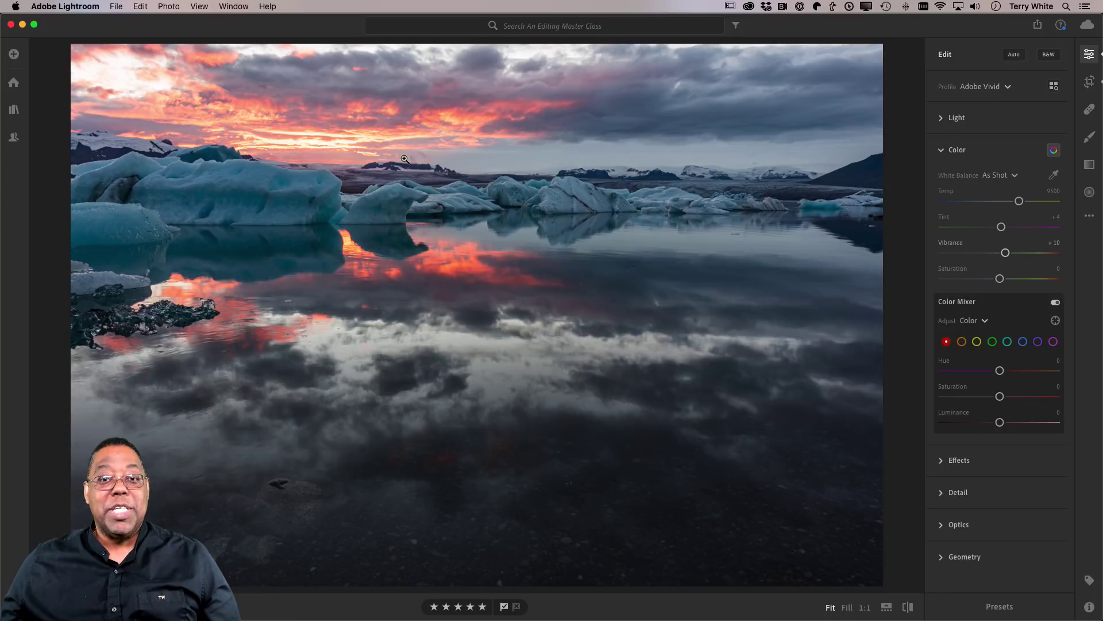
{"action": "key", "text": "g"}
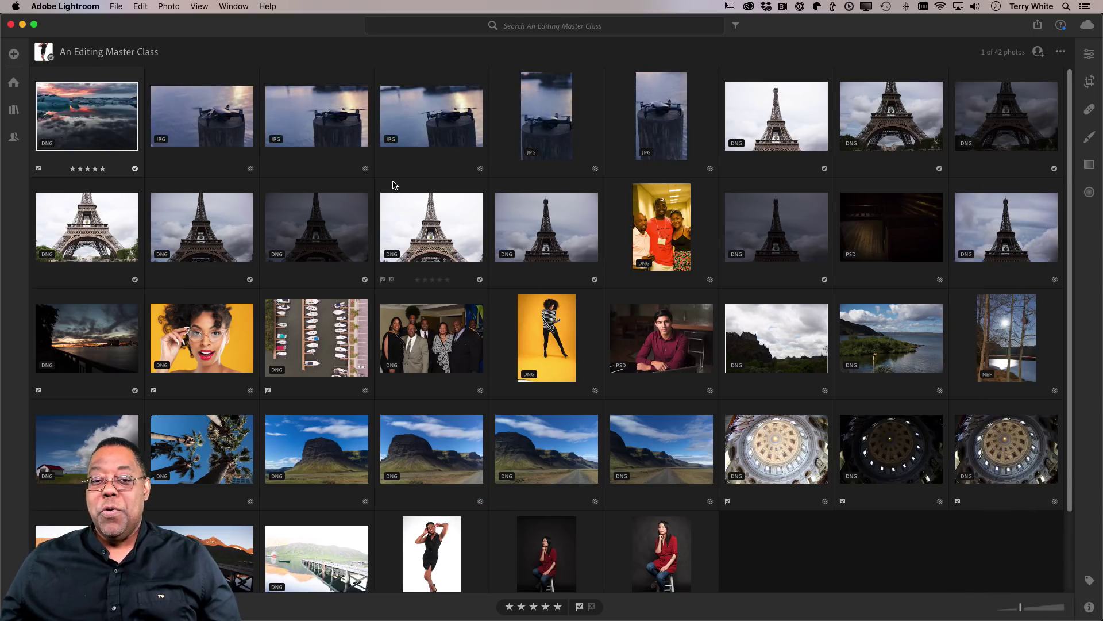
{"action": "left_click", "coordinate": [243, 131]}
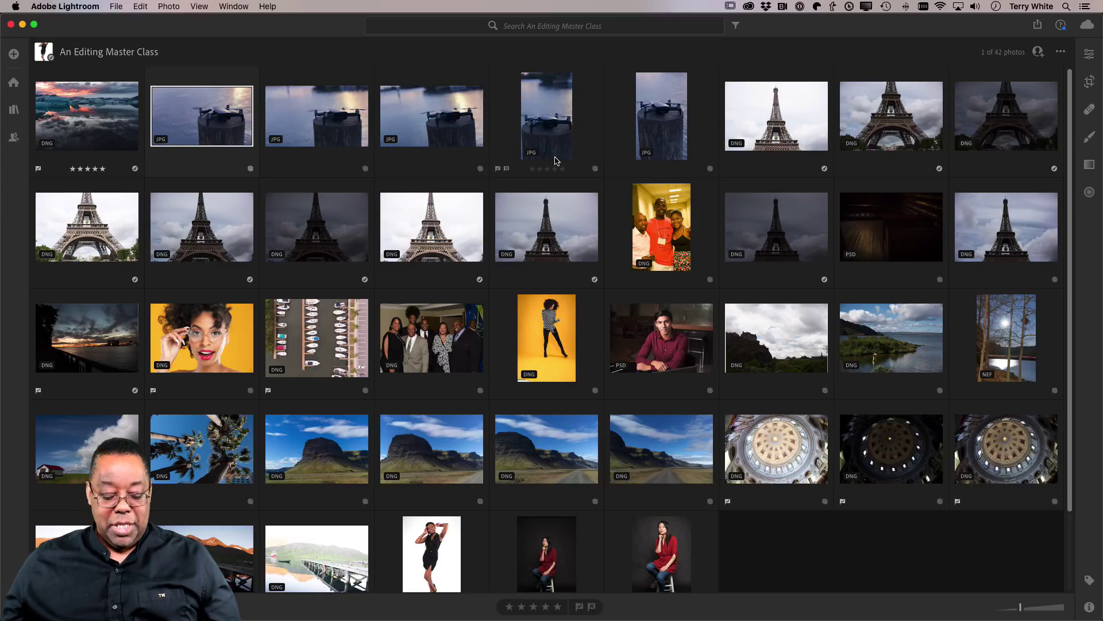
- Open the drone photo for editing and set the Color Mixer's red hue to +1 and the Temp to +38
{"action": "left_click", "coordinate": [1090, 54]}
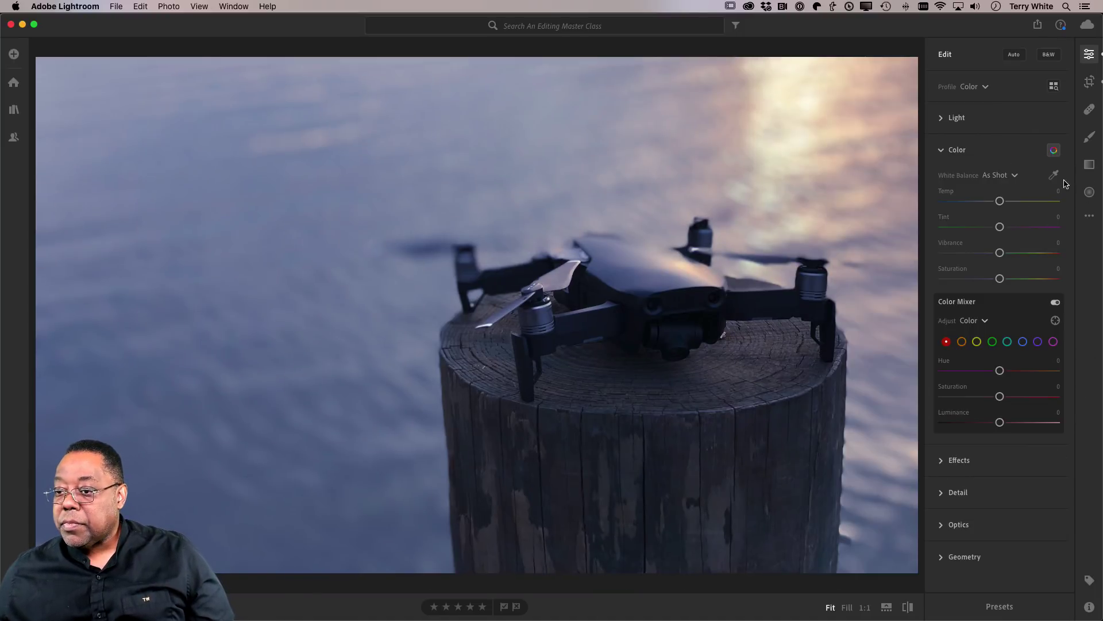
{"action": "left_click", "coordinate": [946, 152]}
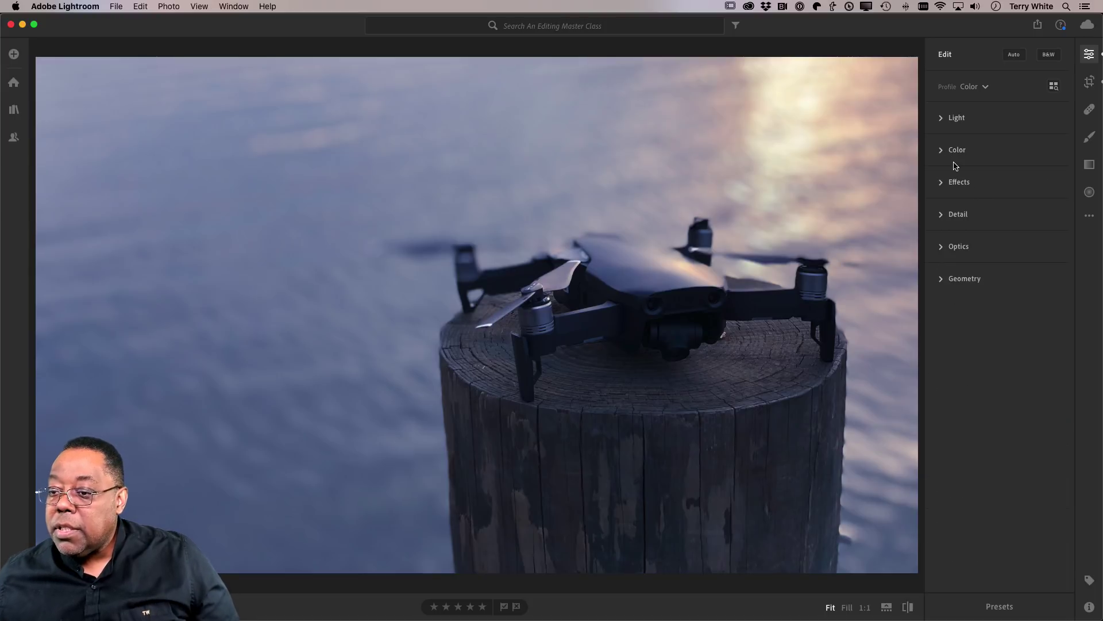
{"action": "left_click", "coordinate": [938, 153]}
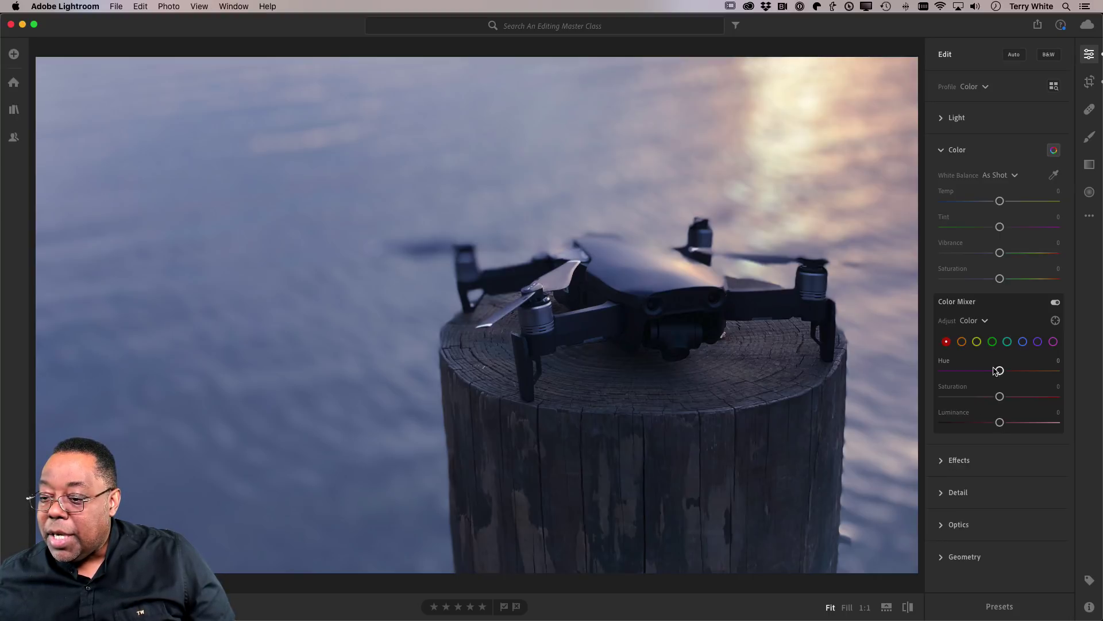
{"action": "mouse_move", "coordinate": [999, 372]}
{"action": "left_mouse_down"}
{"action": "mouse_move", "coordinate": [977, 377]}
{"action": "mouse_move", "coordinate": [1001, 374]}
{"action": "left_mouse_up"}
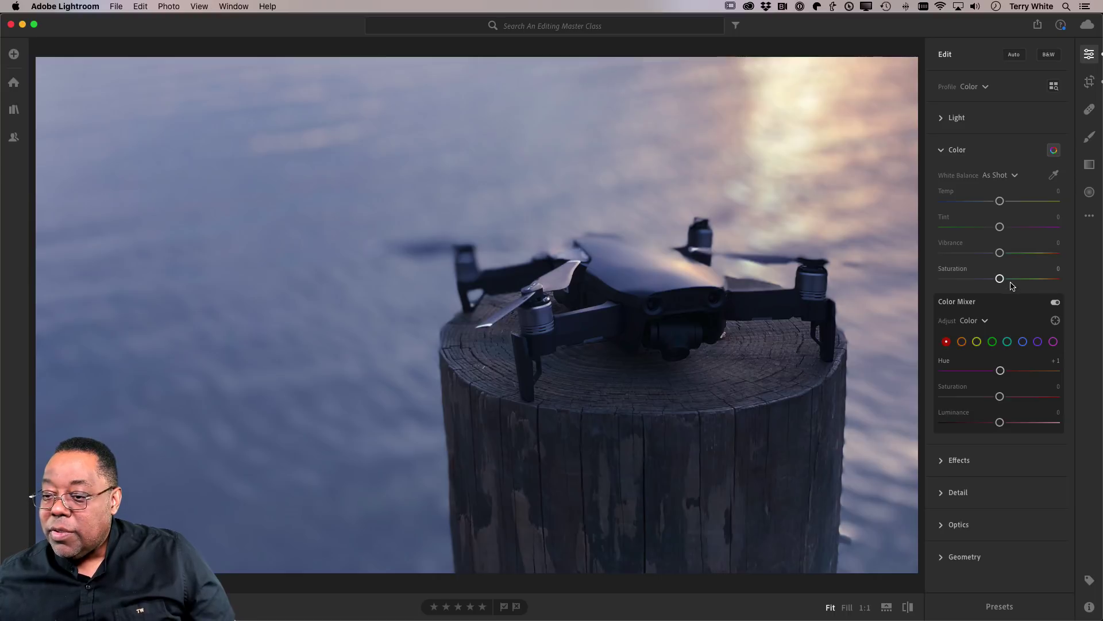
{"action": "left_click_drag", "start_coordinate": [1000, 201], "coordinate": [1023, 205]}
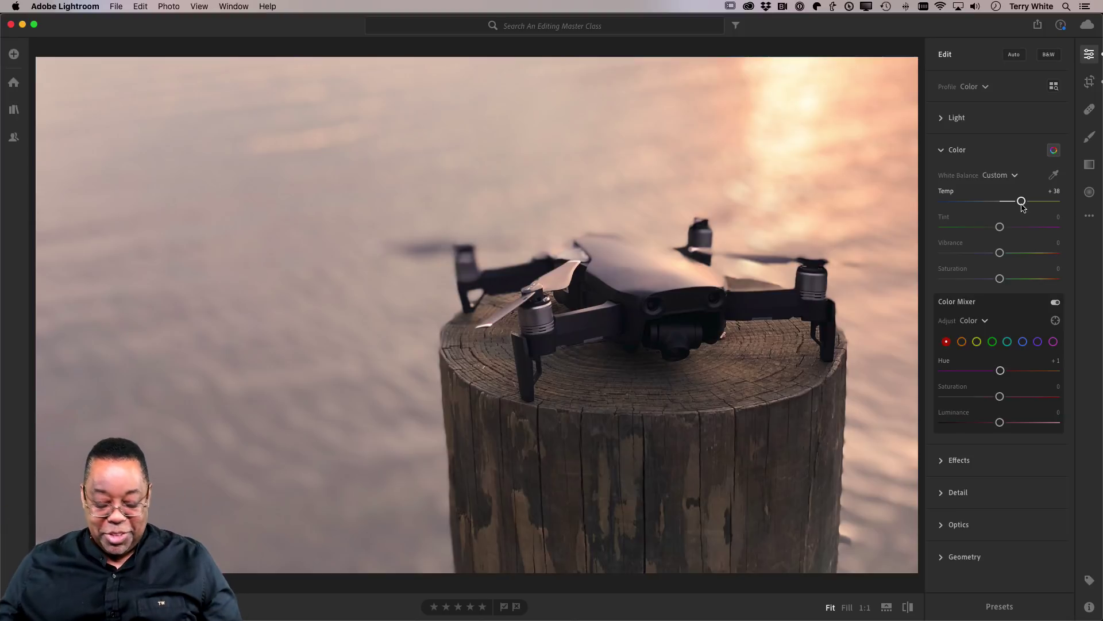
- Return to the photo grid and copy the edit settings of the first drone photo
{"action": "key", "text": "shift+g"}
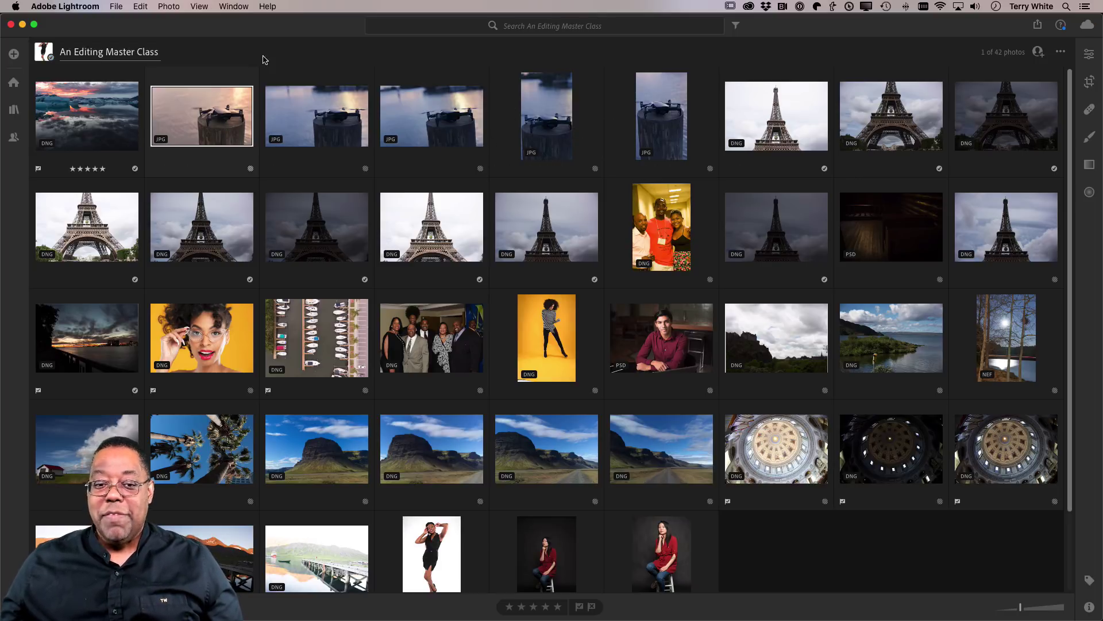
{"action": "left_click", "coordinate": [139, 7]}
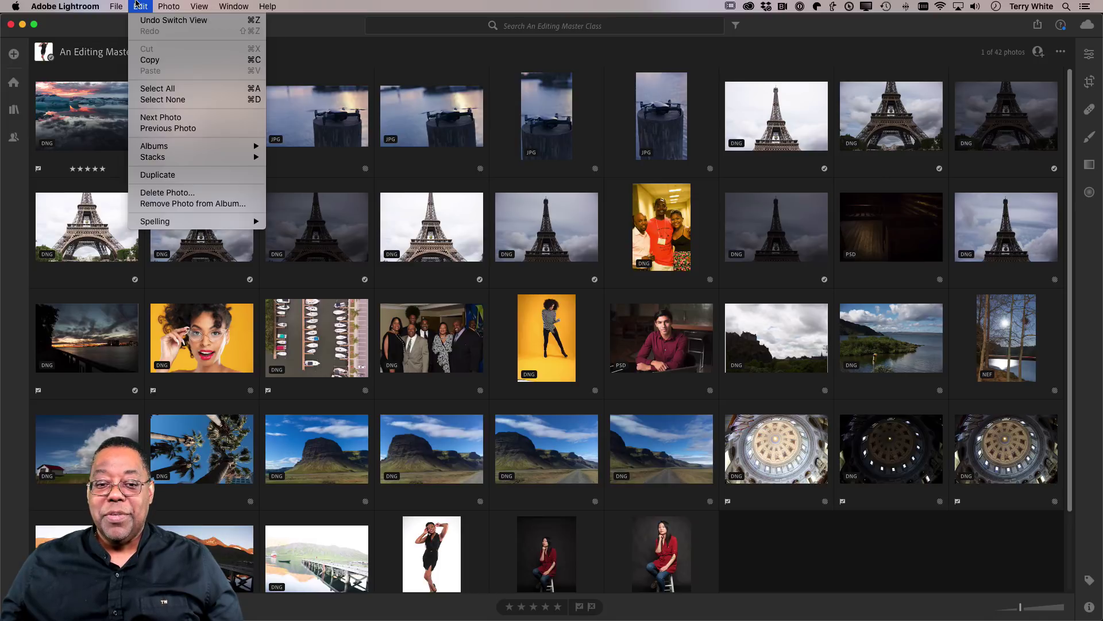
{"action": "left_click", "coordinate": [144, 61]}
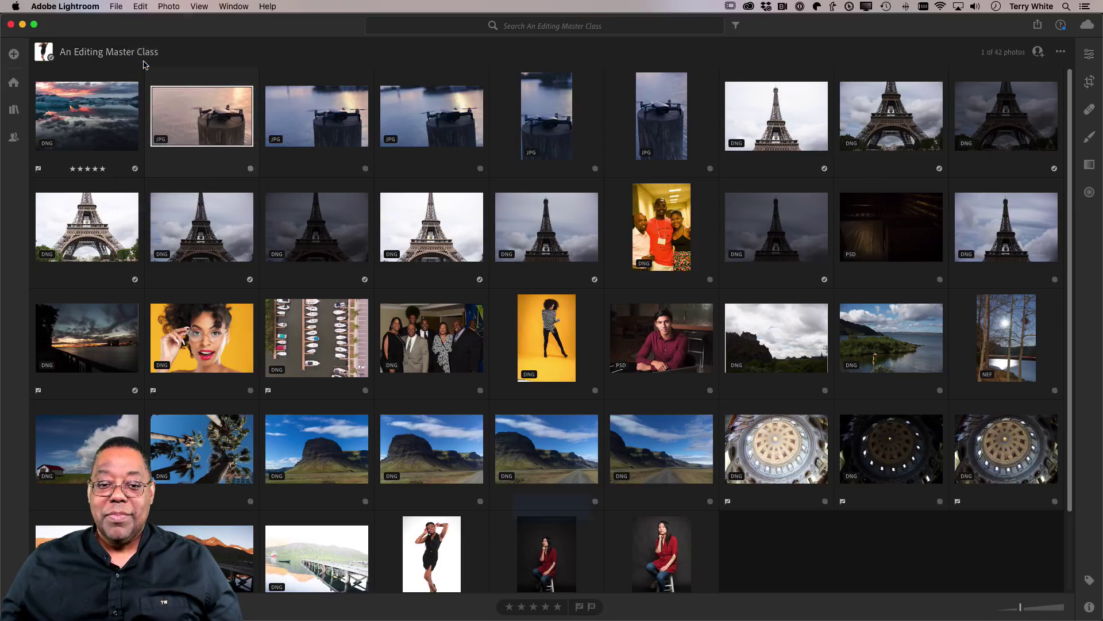
- Select the four remaining drone photos and paste the copied edit settings onto them
{"action": "left_click", "coordinate": [296, 120]}
{"action": "left_click", "coordinate": [637, 117], "text": "shift"}
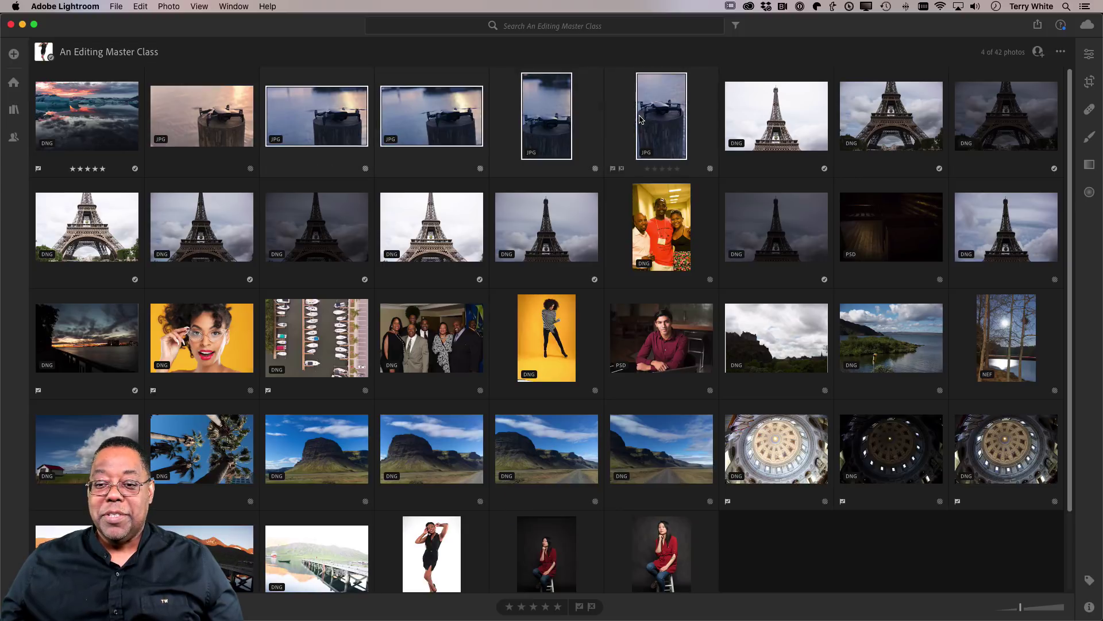
{"action": "left_click", "coordinate": [144, 4]}
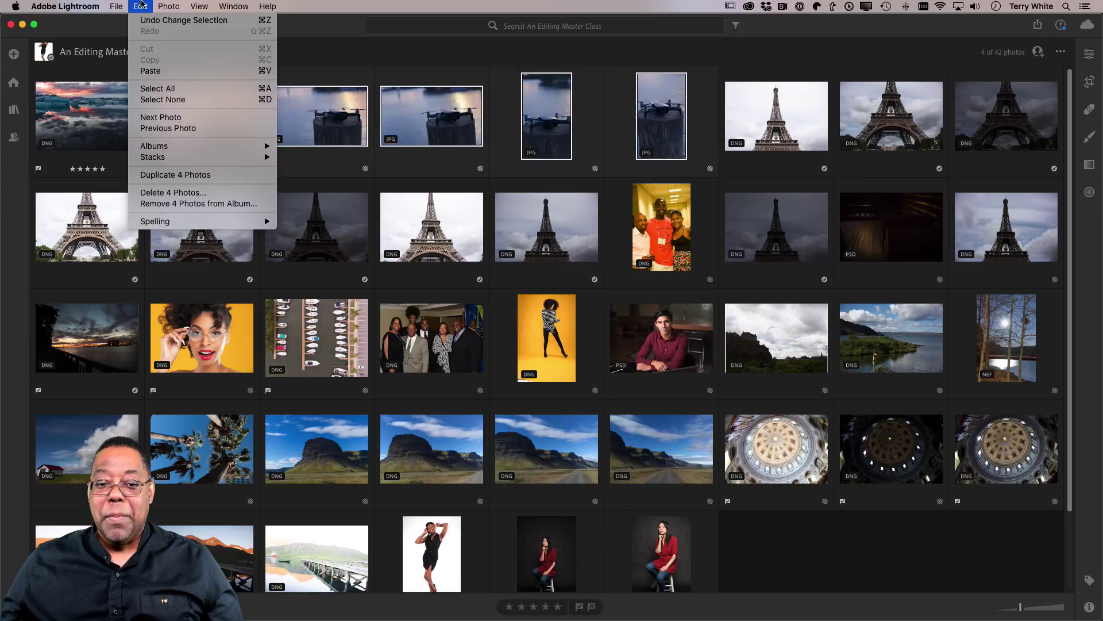
{"action": "left_click", "coordinate": [144, 72]}
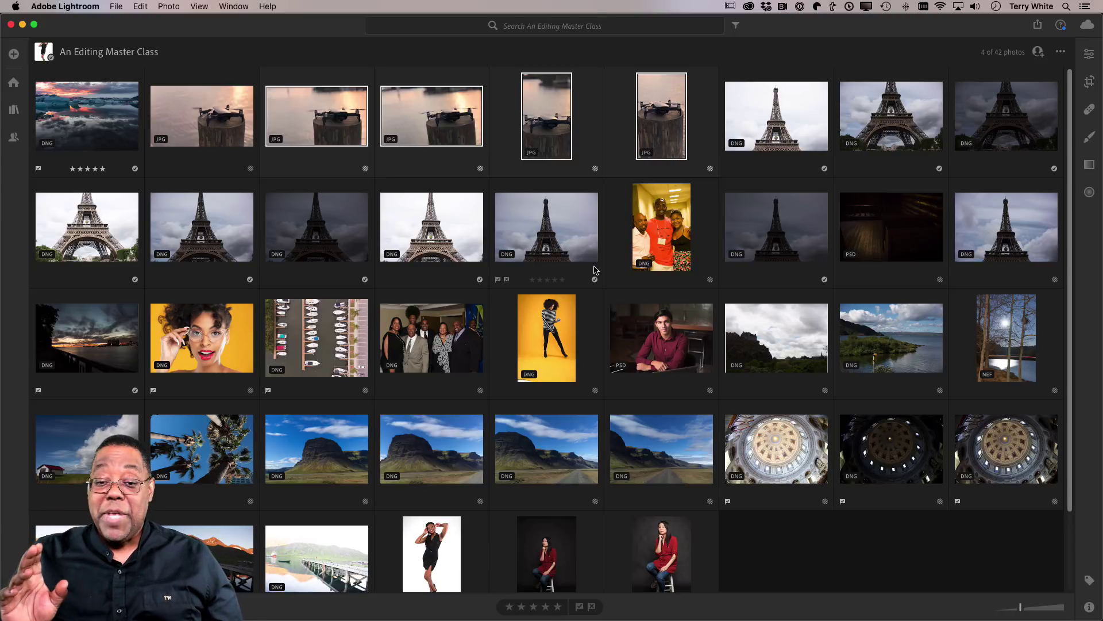
- Switch to Lightroom Classic and open the iceberg photo in the Develop module
{"action": "key", "text": "super+Tab"}
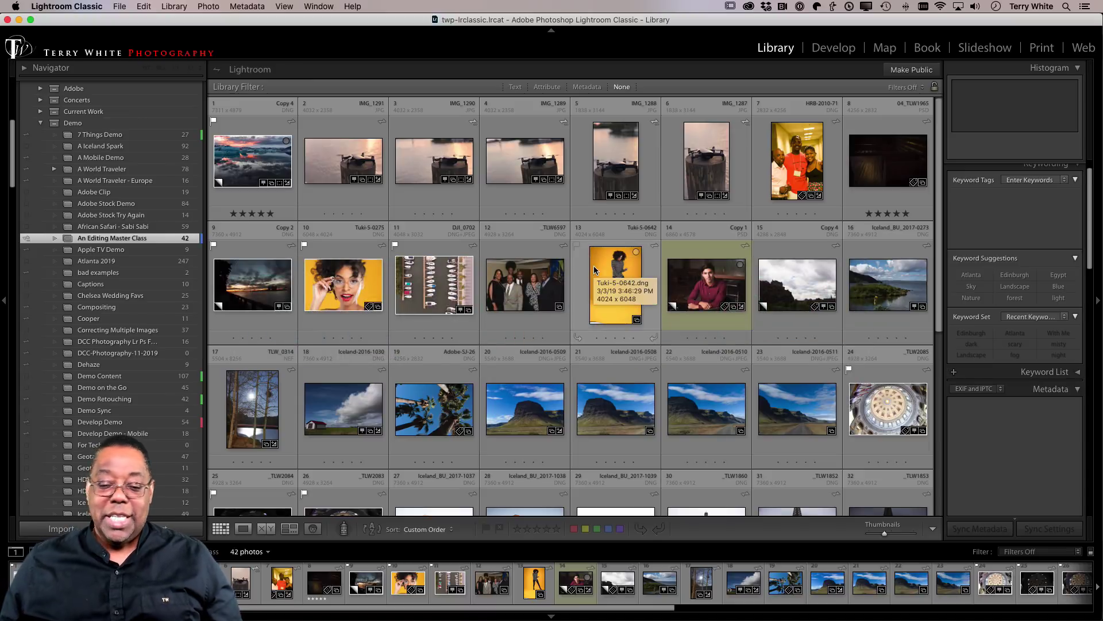
{"action": "left_click", "coordinate": [327, 163]}
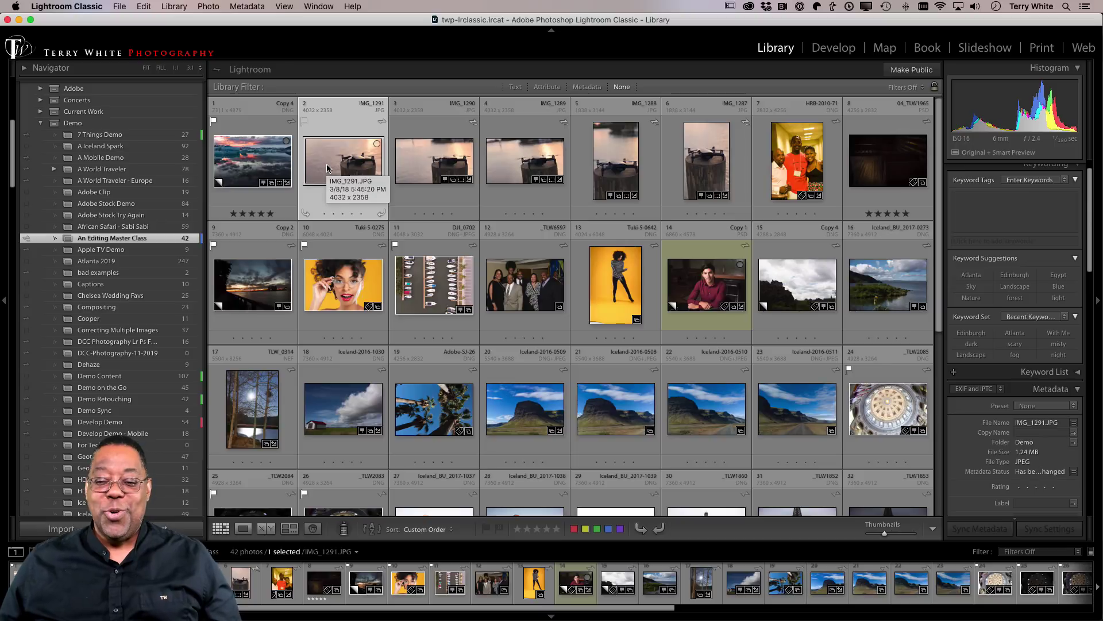
{"action": "left_click", "coordinate": [266, 162]}
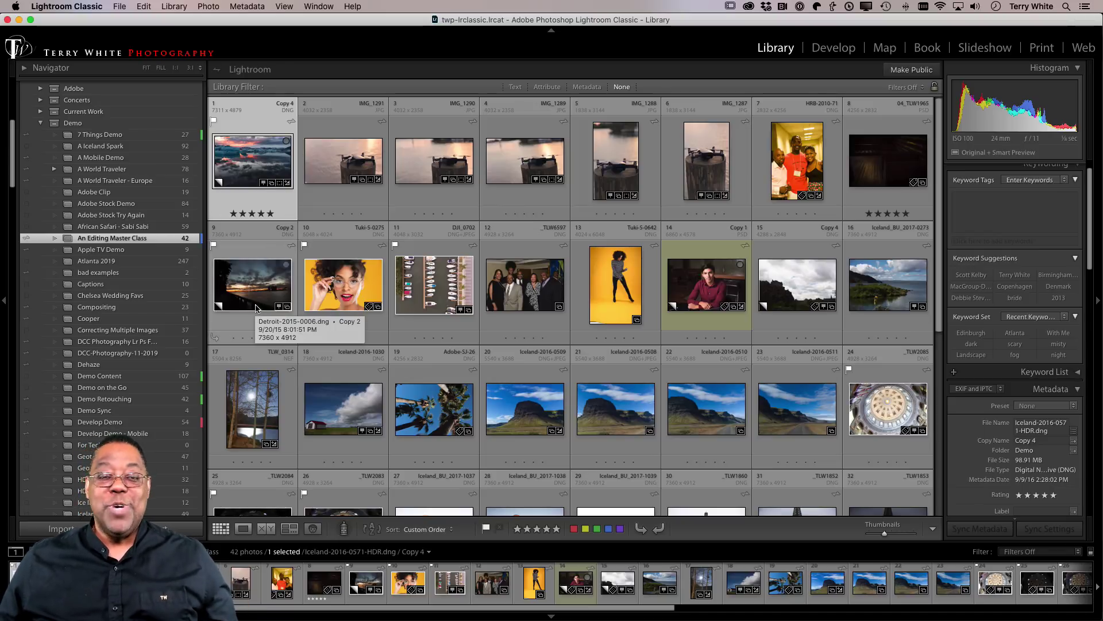
{"action": "key", "text": "d"}
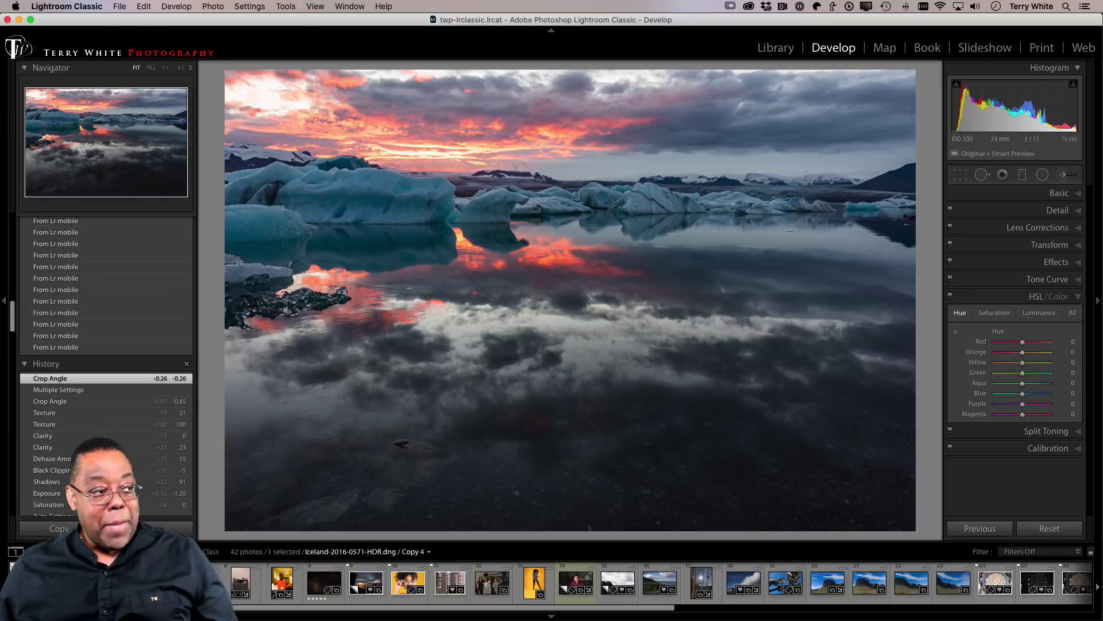
- Copy the iceberg photo's develop settings, adding Texture, Clarity and Dehaze to Treatment & Profile and Basic Tone
{"action": "left_click", "coordinate": [61, 529]}
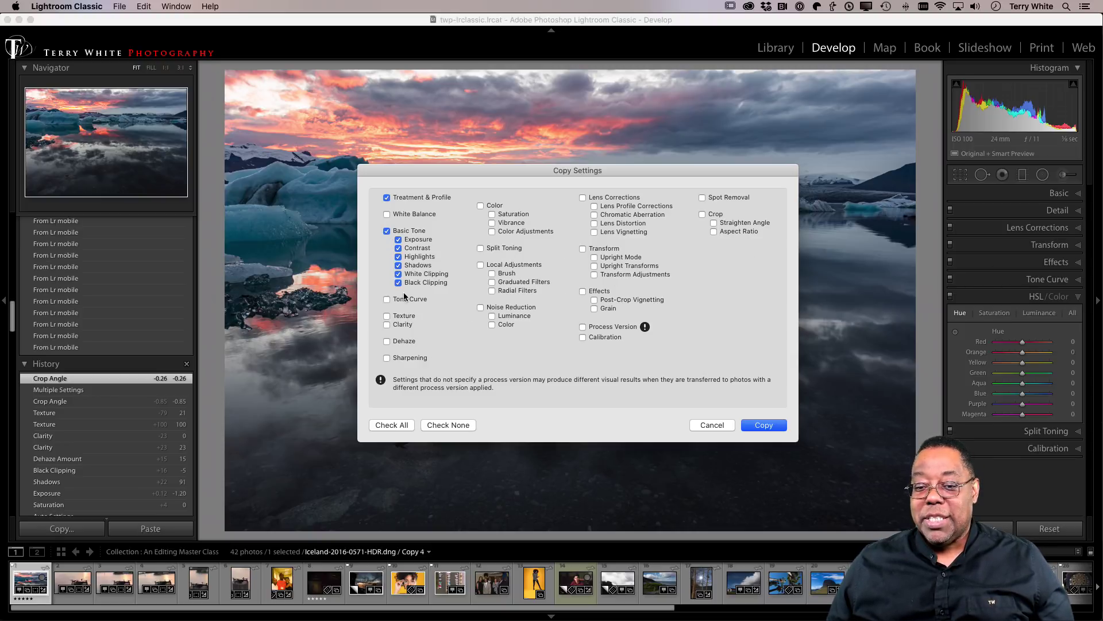
{"action": "left_click", "coordinate": [403, 325]}
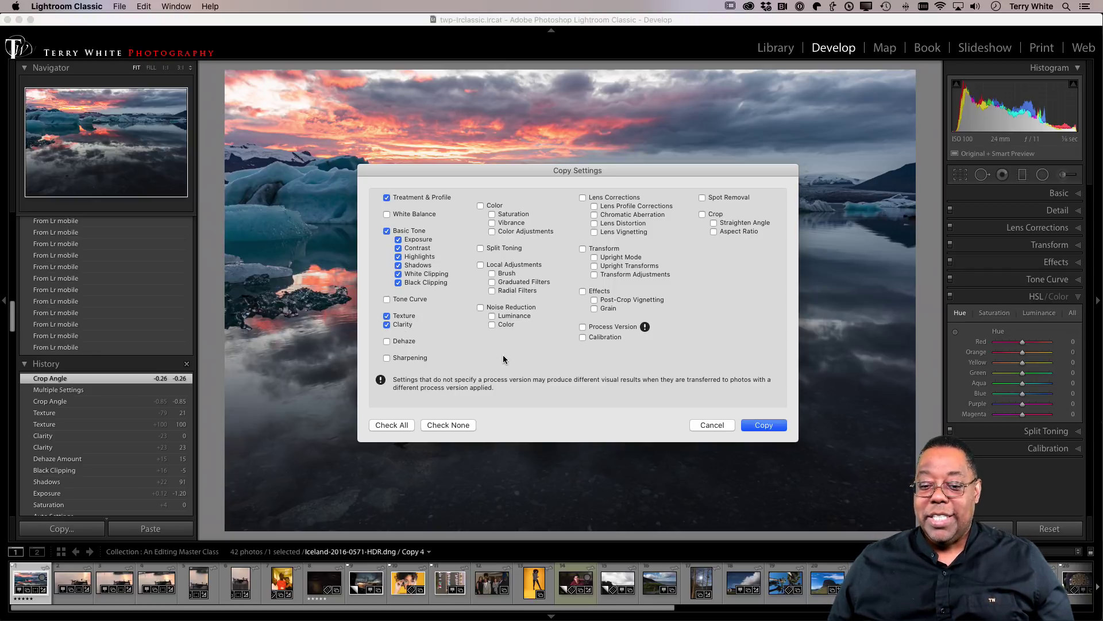
{"action": "left_click", "coordinate": [397, 344]}
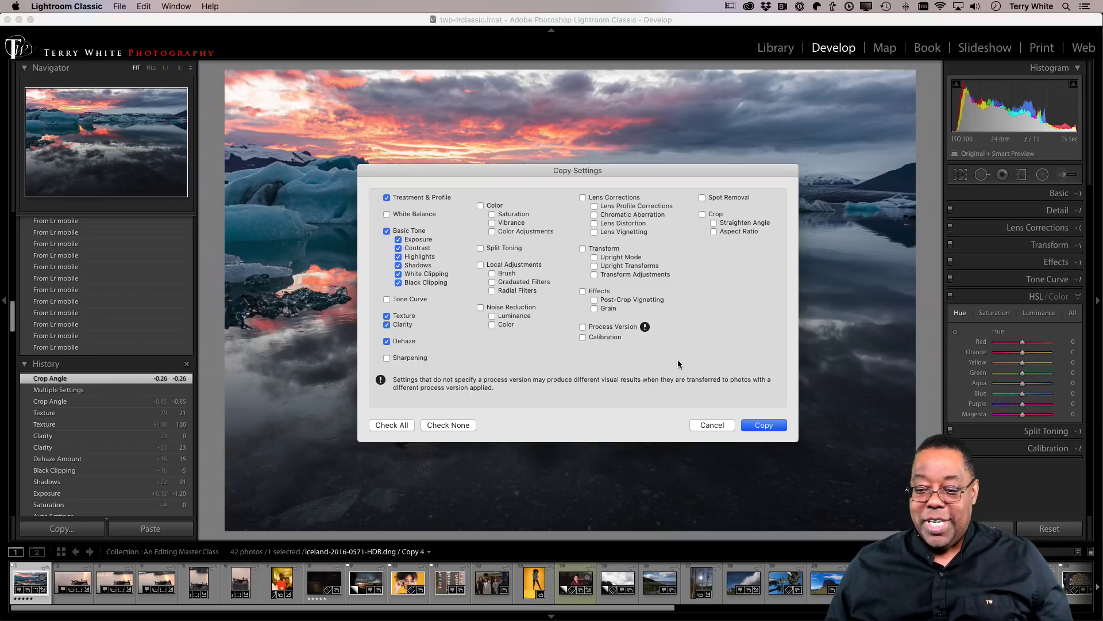
{"action": "left_click", "coordinate": [770, 427]}
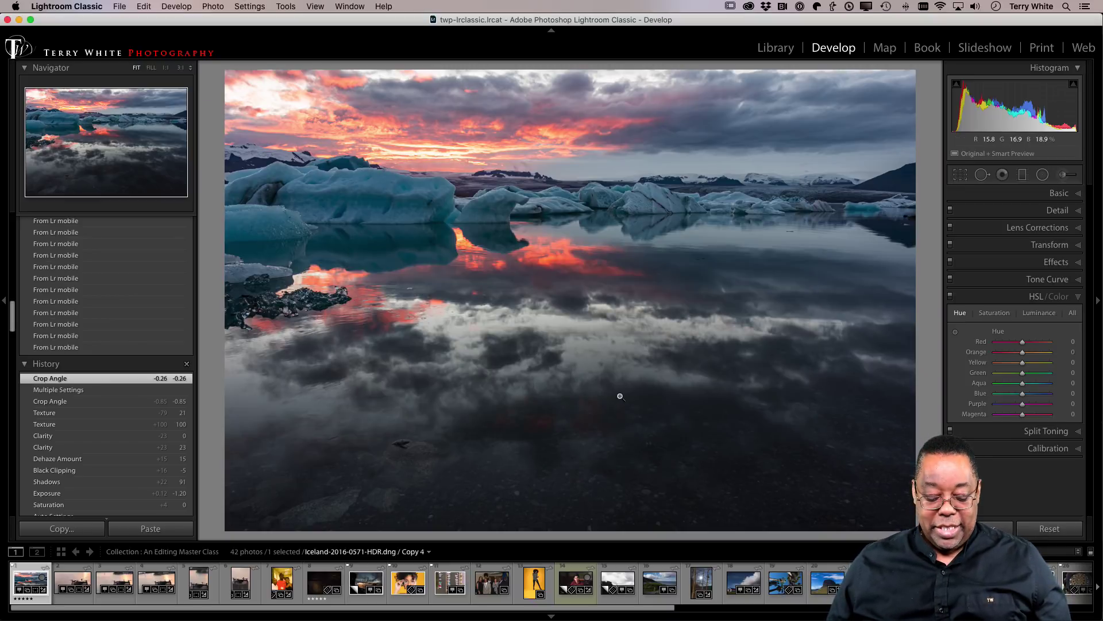
- Open the riverside sunset photo Detroit-2015-0006.dng in Develop and paste the copied settings onto it
{"action": "key", "text": "g"}
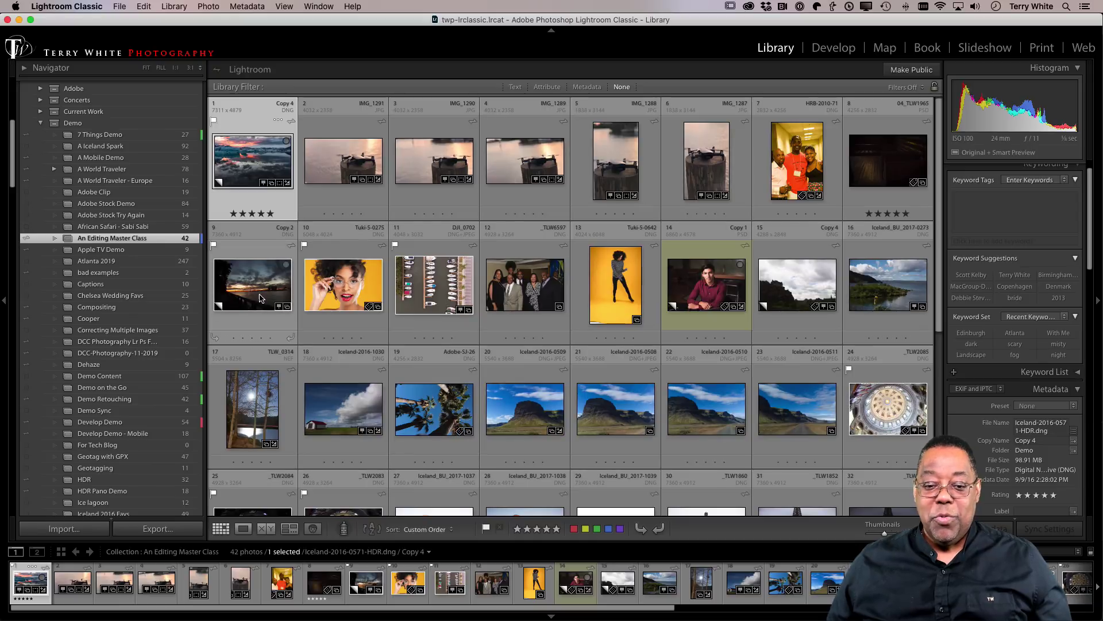
{"action": "left_click", "coordinate": [259, 297]}
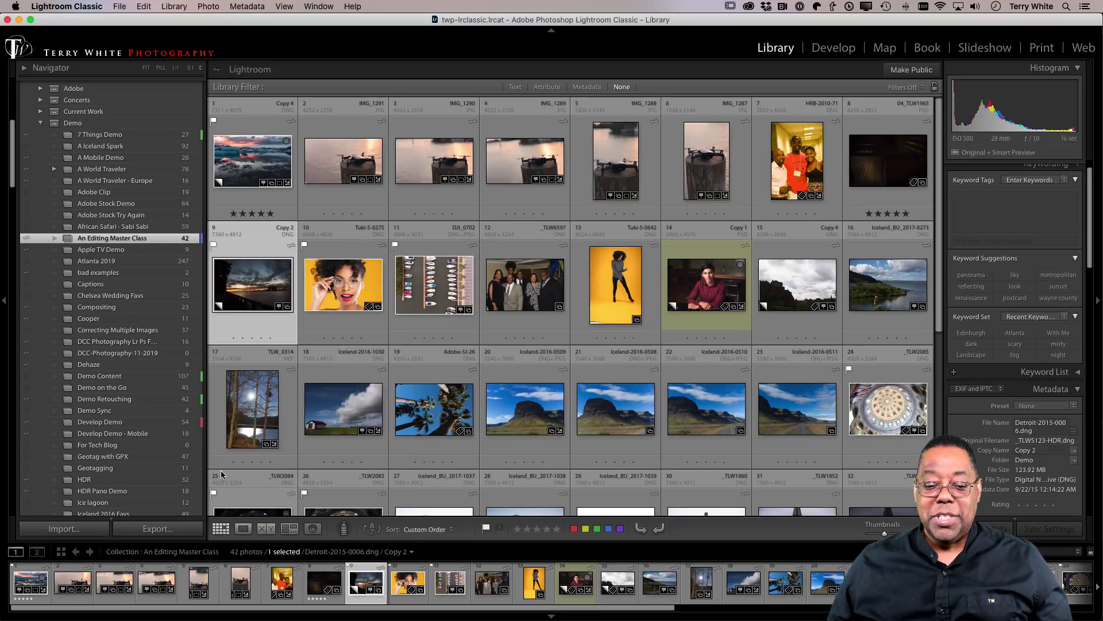
{"action": "key", "text": "d"}
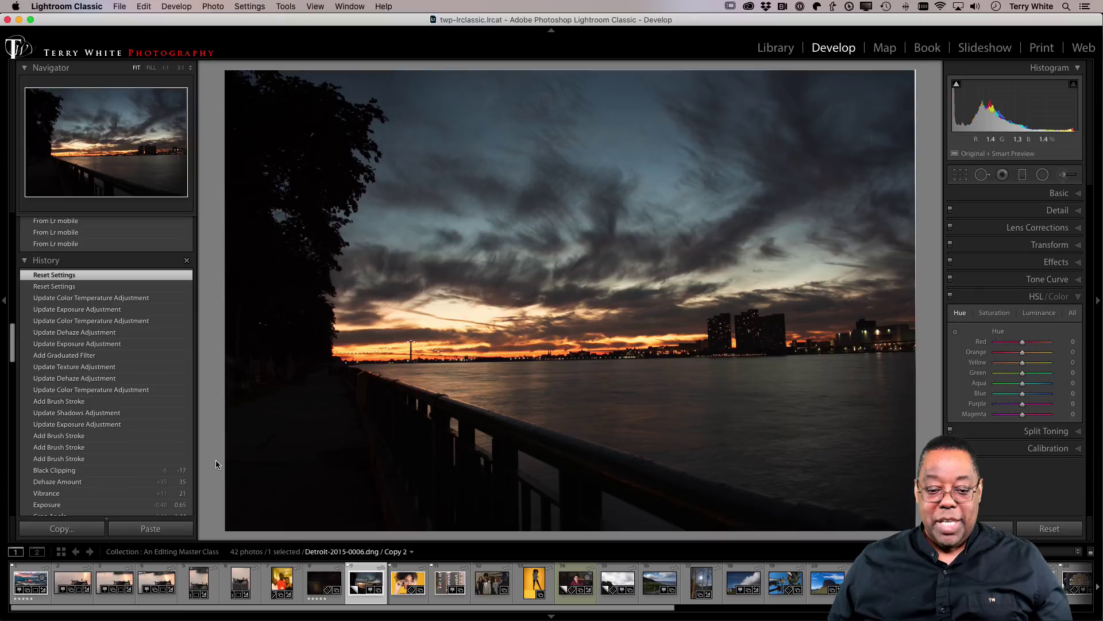
{"action": "left_click", "coordinate": [150, 526]}
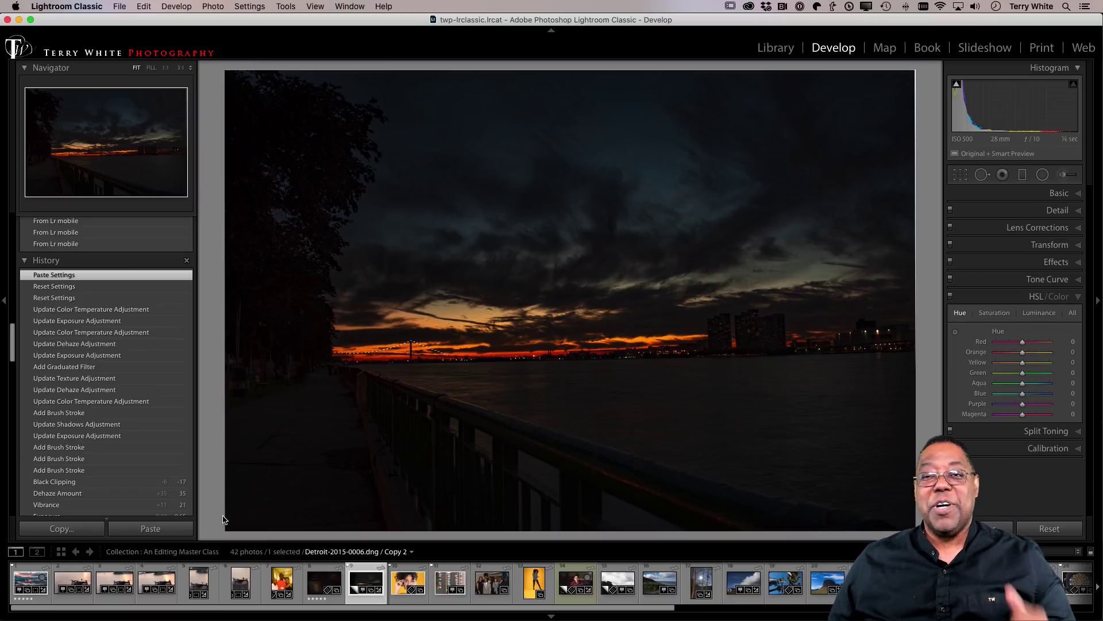
- Apply the previous photo's settings to the riverside sunset photo and reset all its develop settings
{"action": "left_click", "coordinate": [1026, 195]}
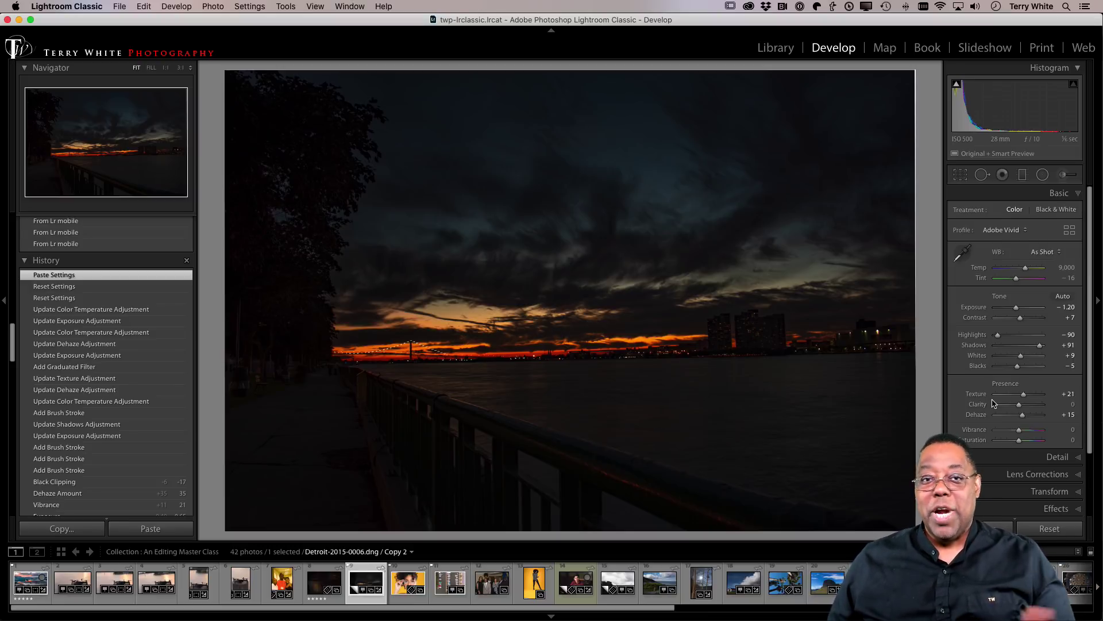
{"action": "left_click", "coordinate": [994, 529]}
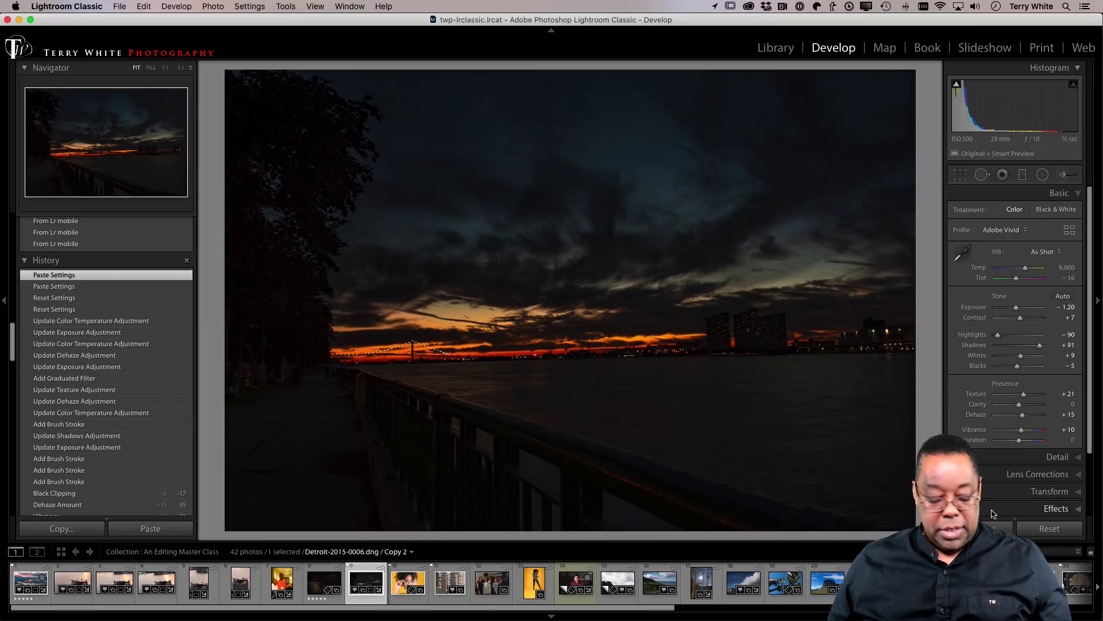
{"action": "left_click", "coordinate": [1051, 529]}
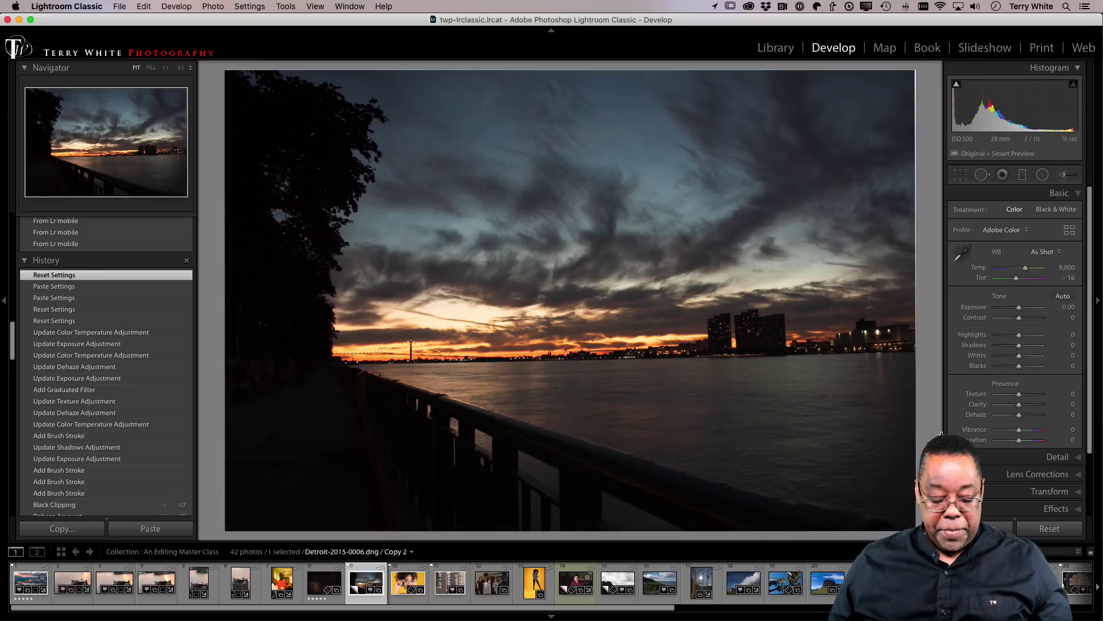
- Open the group portrait HRB-2010-71.dng in Develop and show its Basic adjustments
{"action": "key", "text": "g"}
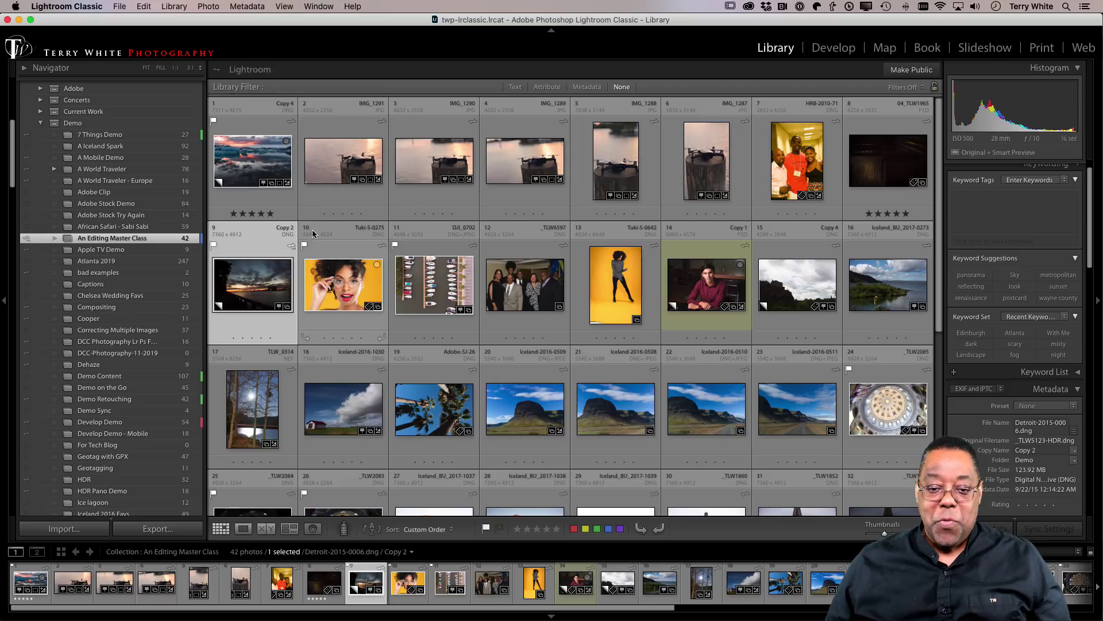
{"action": "left_click", "coordinate": [793, 161]}
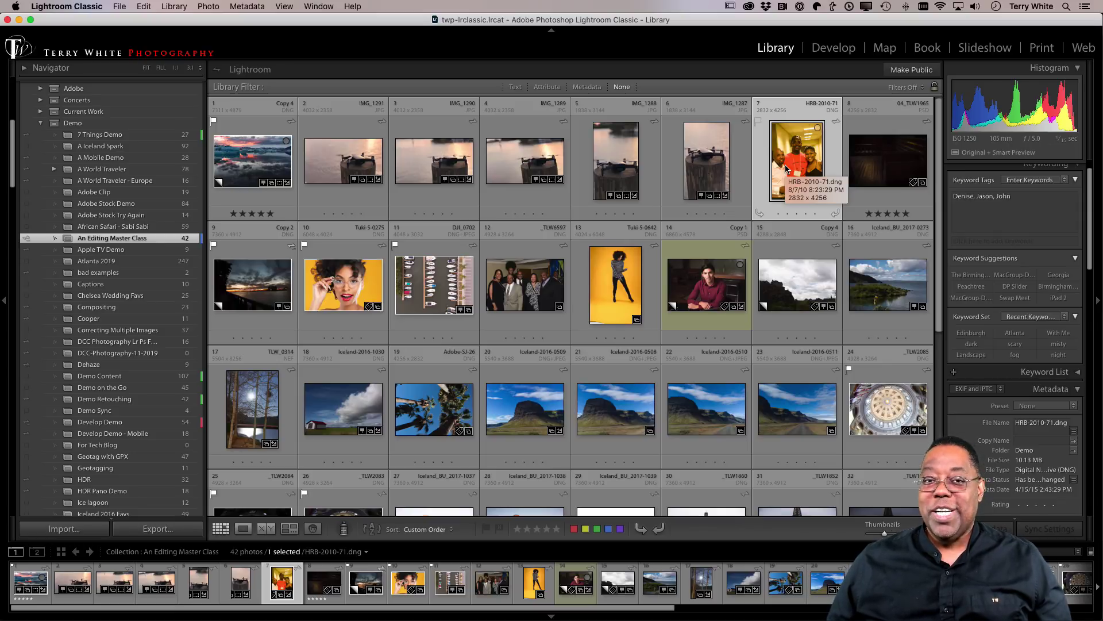
{"action": "key", "text": "d"}
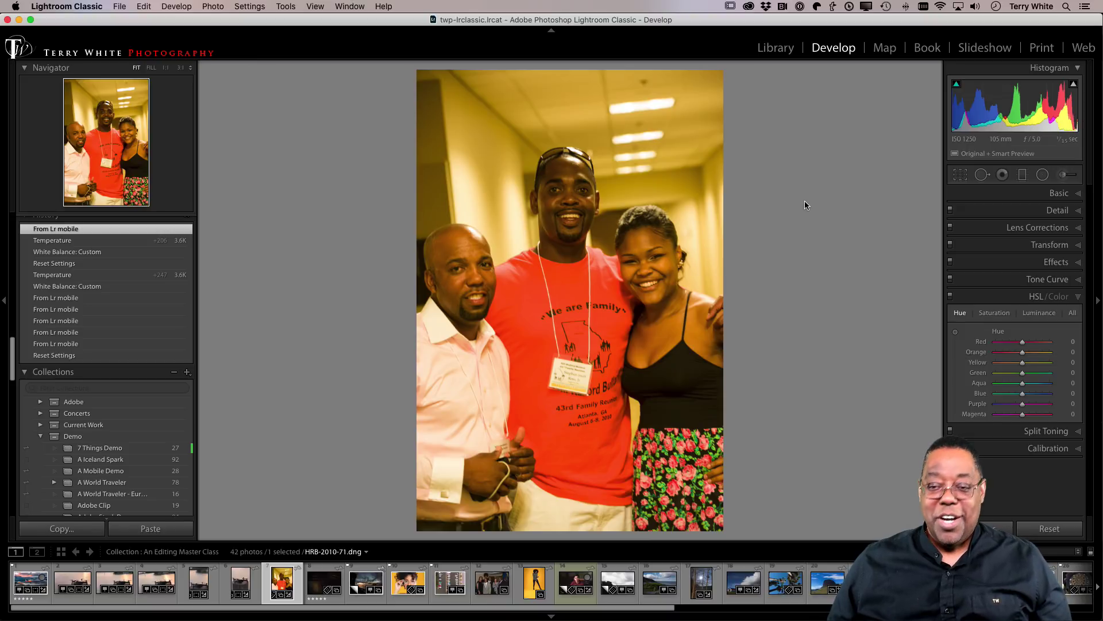
{"action": "left_click", "coordinate": [1063, 194]}
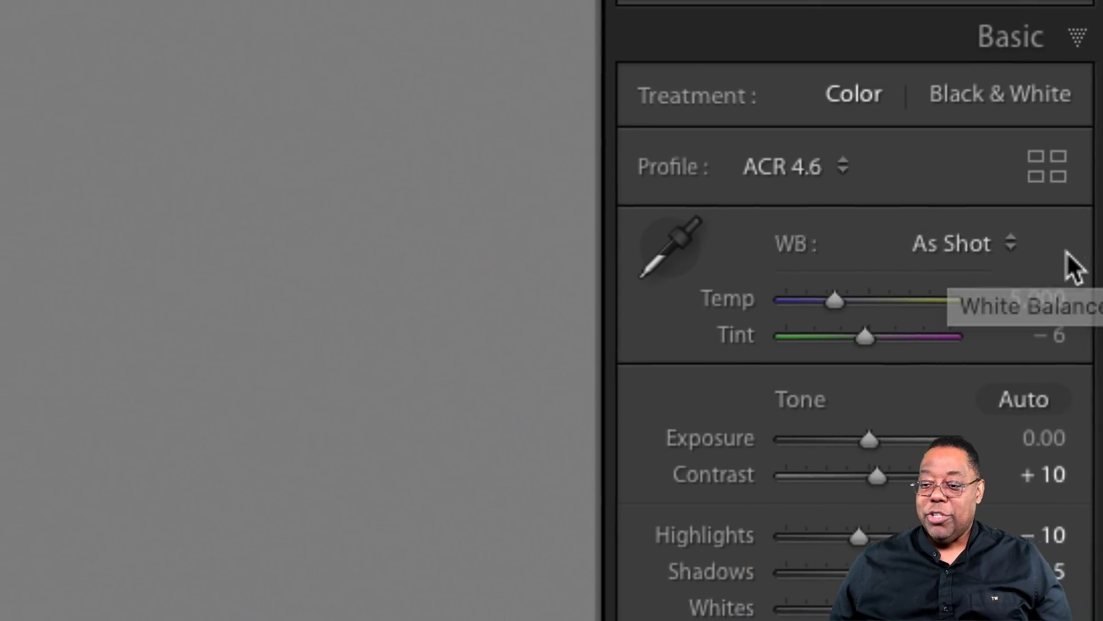
- Try the Fluorescent, Tungsten, Flash and Auto white balance presets on the group portrait and return it to As Shot
{"action": "left_click", "coordinate": [968, 249]}
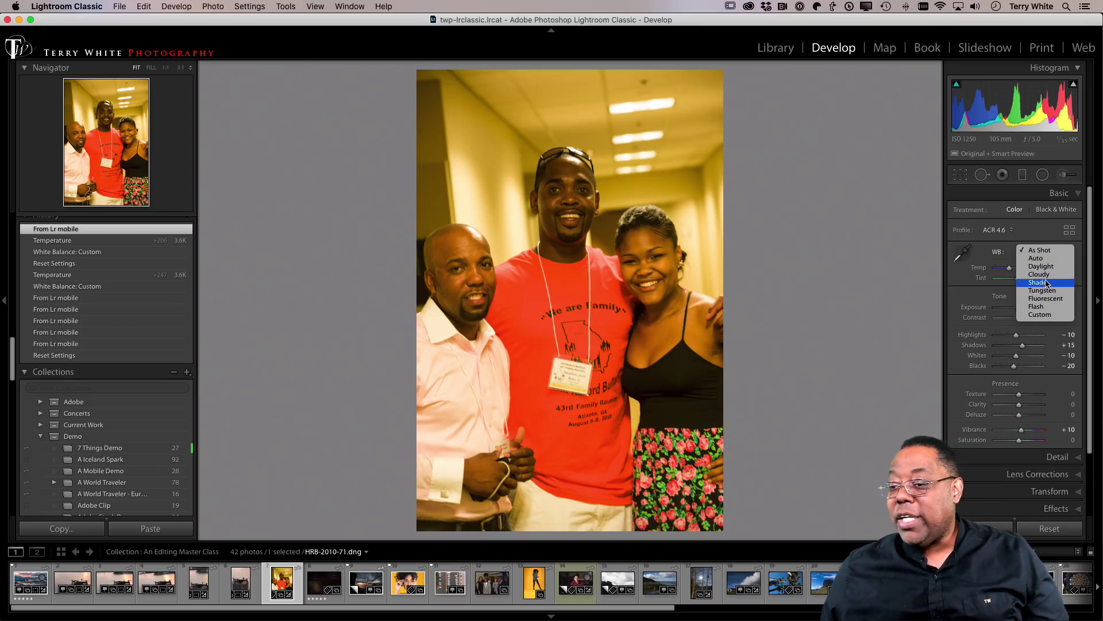
{"action": "left_click", "coordinate": [1046, 299]}
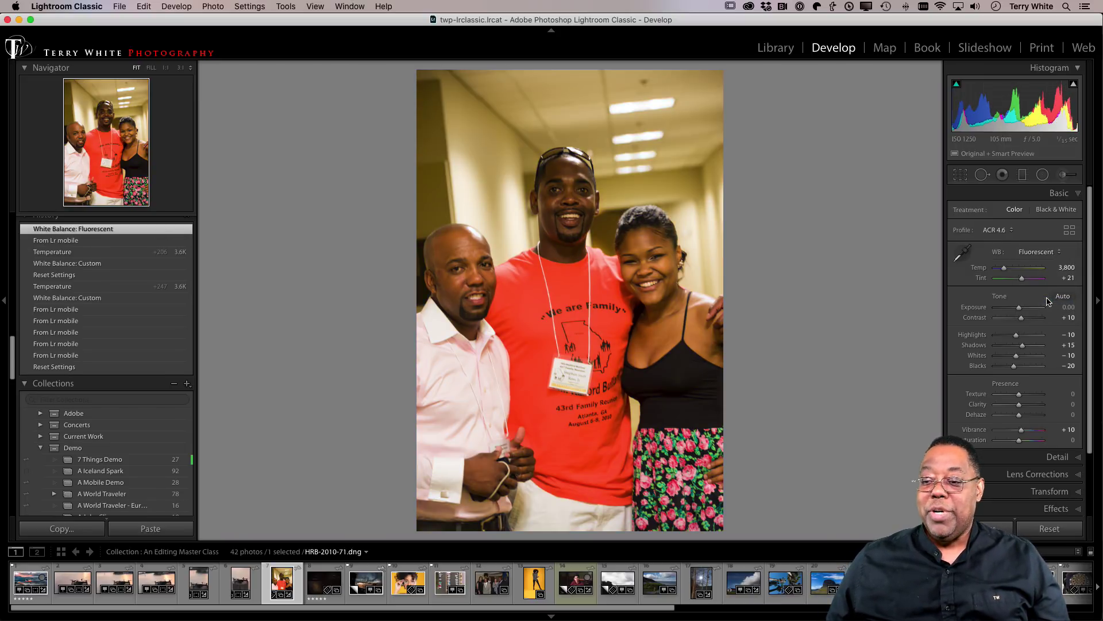
{"action": "left_click", "coordinate": [1045, 254]}
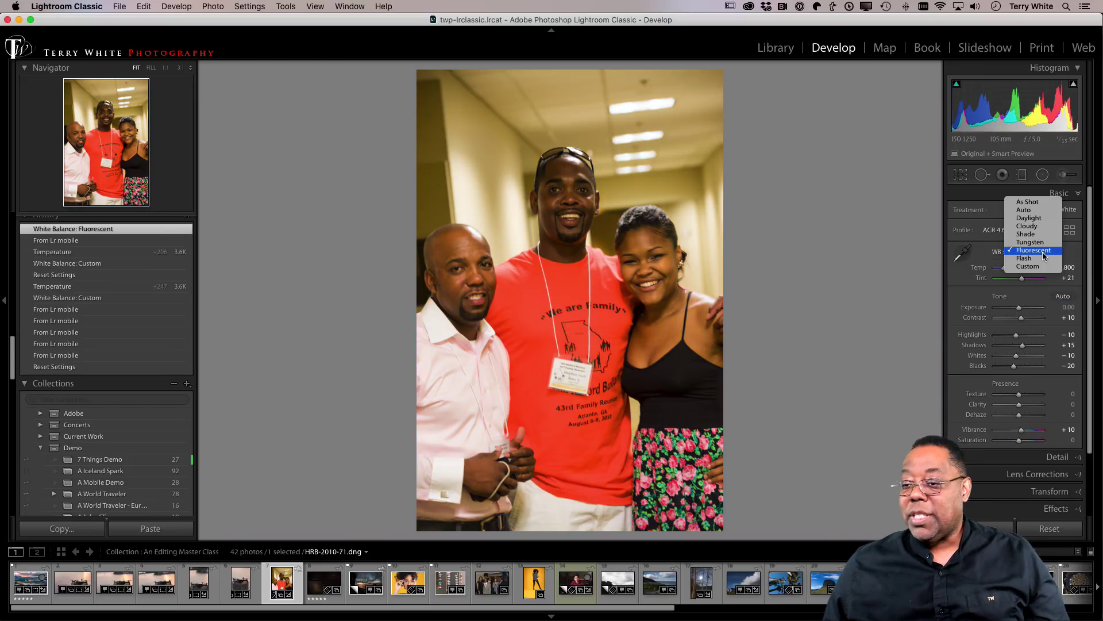
{"action": "left_click", "coordinate": [1044, 243]}
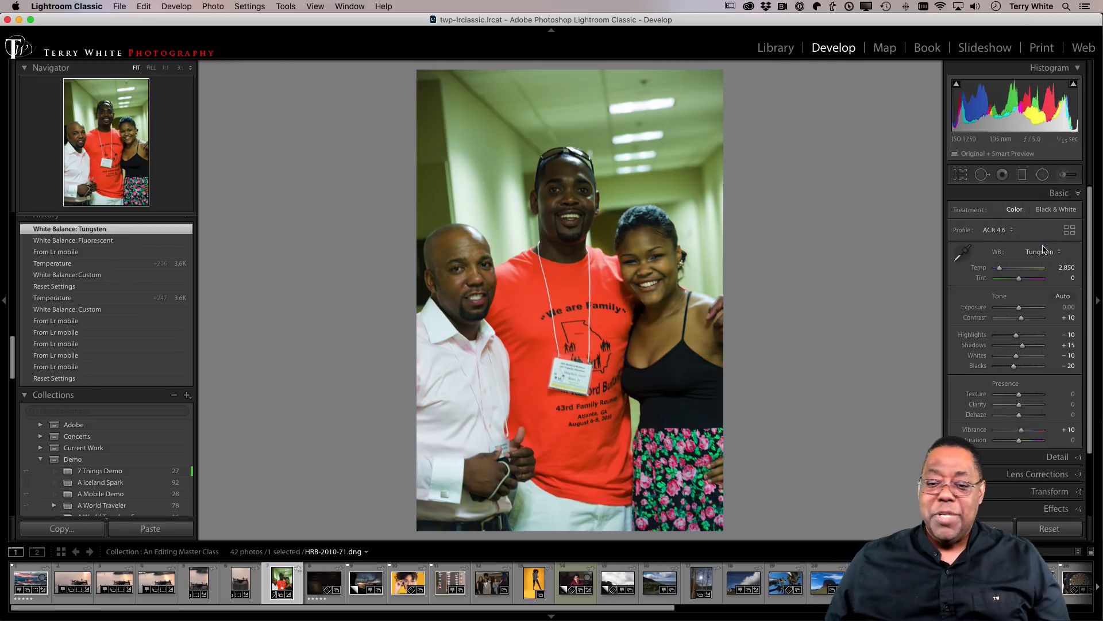
{"action": "left_click", "coordinate": [1043, 252]}
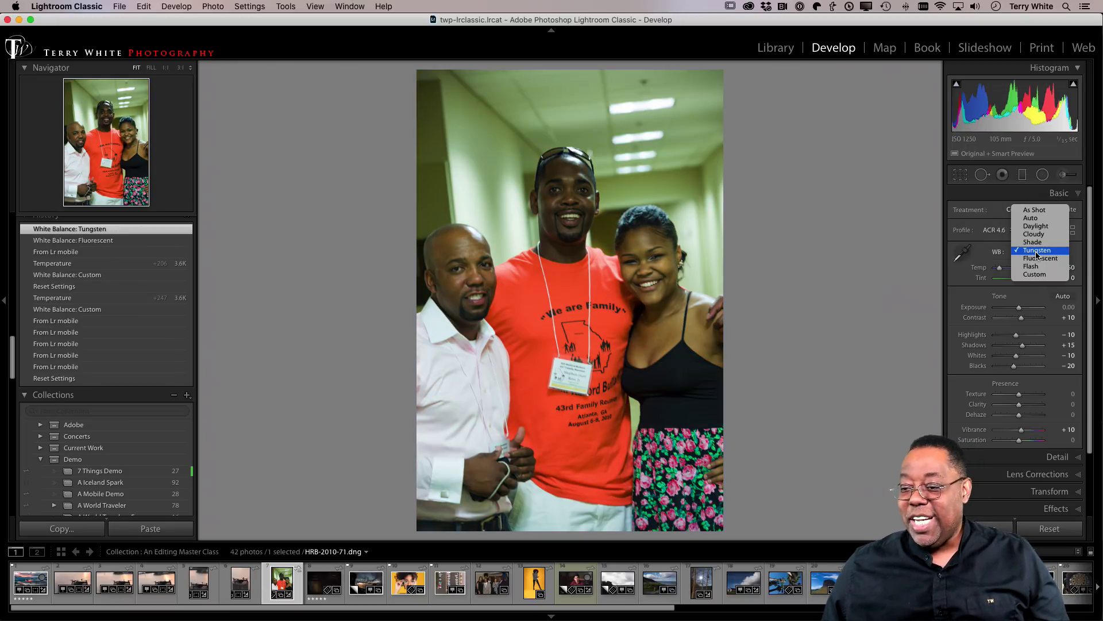
{"action": "left_click", "coordinate": [1040, 266]}
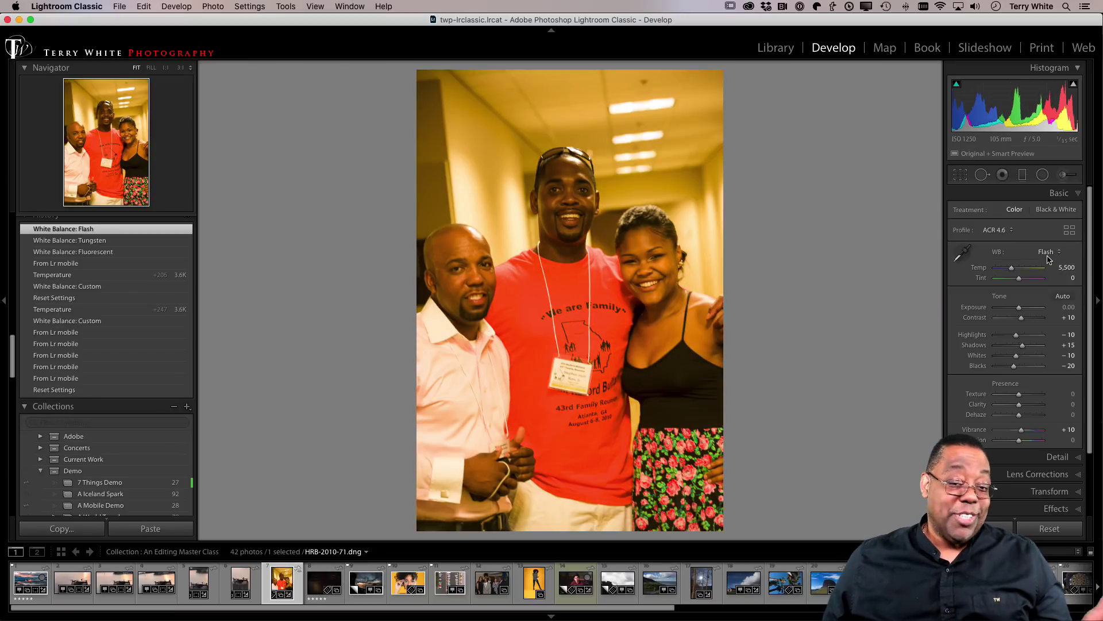
{"action": "left_click", "coordinate": [1047, 254]}
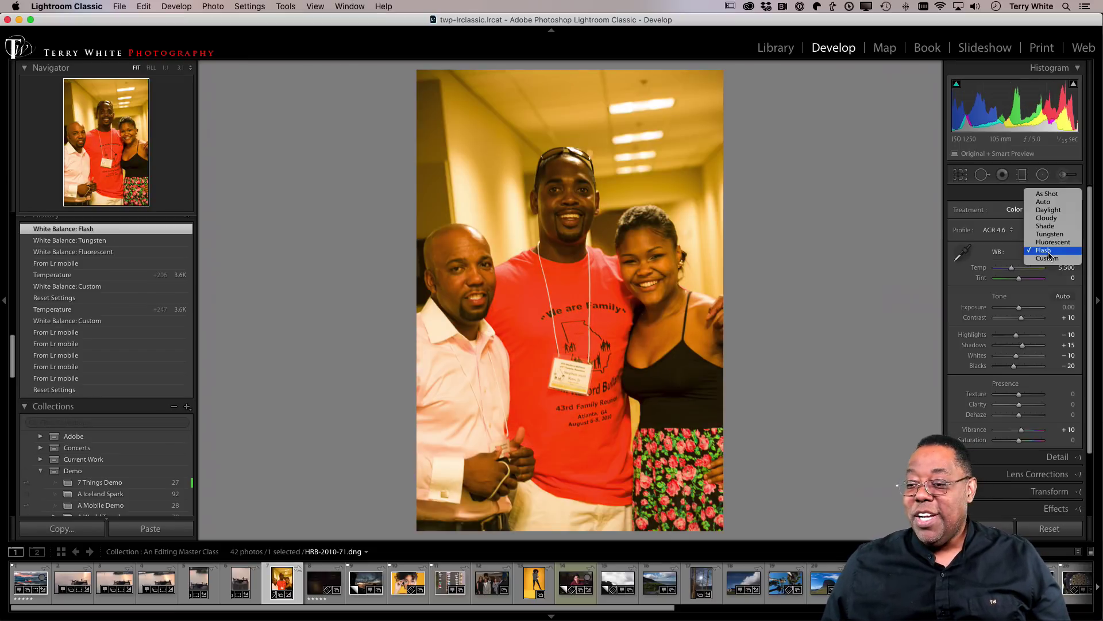
{"action": "left_click", "coordinate": [1043, 201]}
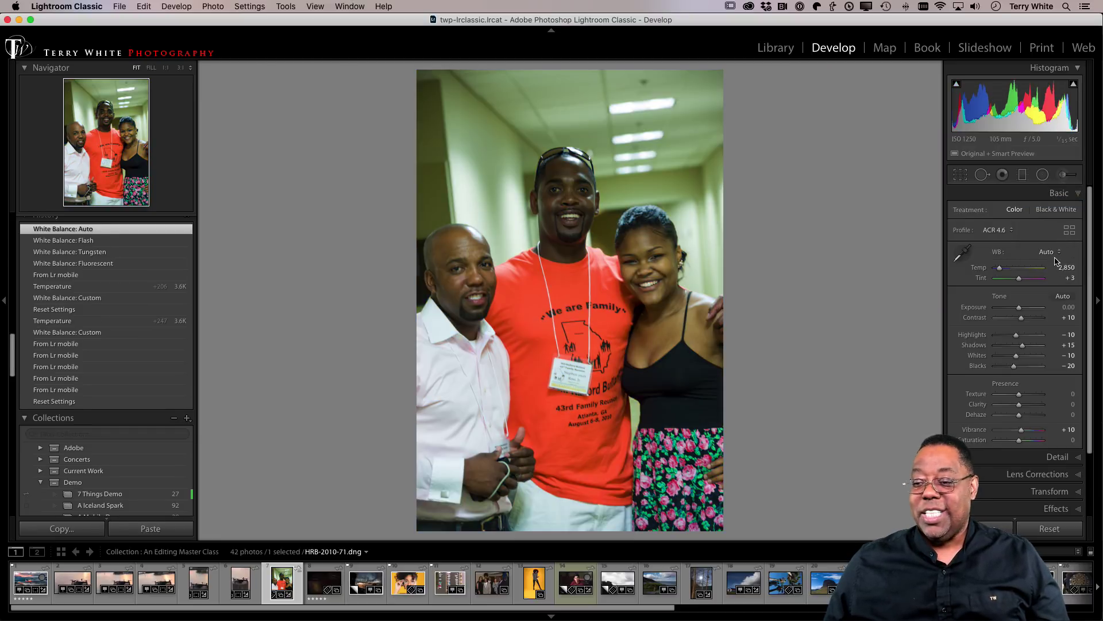
{"action": "left_click", "coordinate": [1052, 253]}
{"action": "left_click", "coordinate": [1047, 242]}
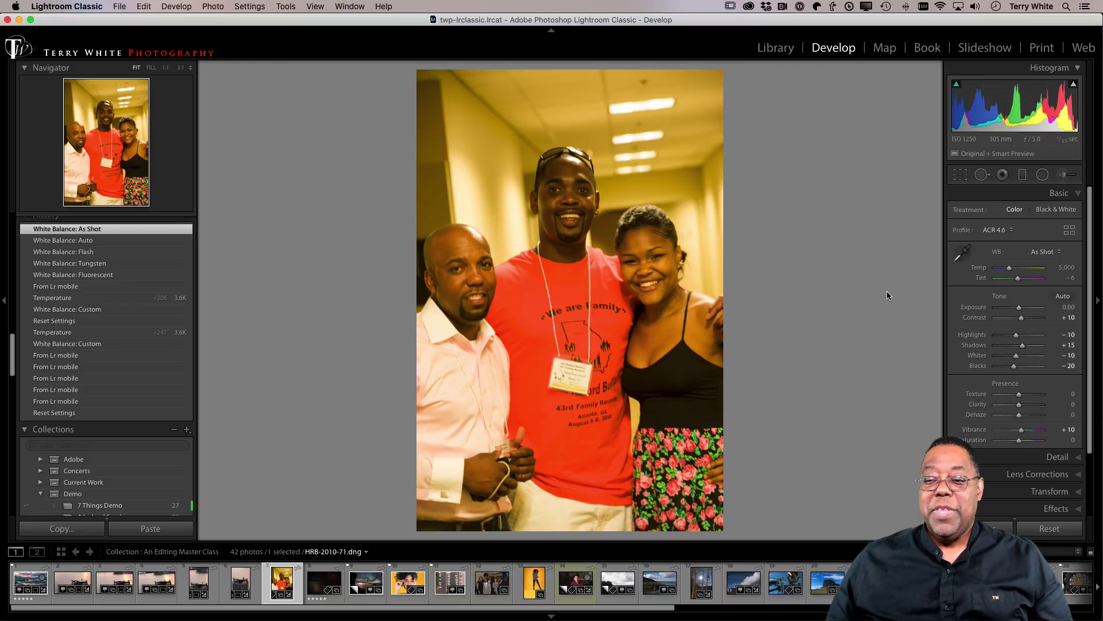
- Set the group portrait's white balance by sampling the woman's black top as the neutral target
{"action": "left_click", "coordinate": [963, 252]}
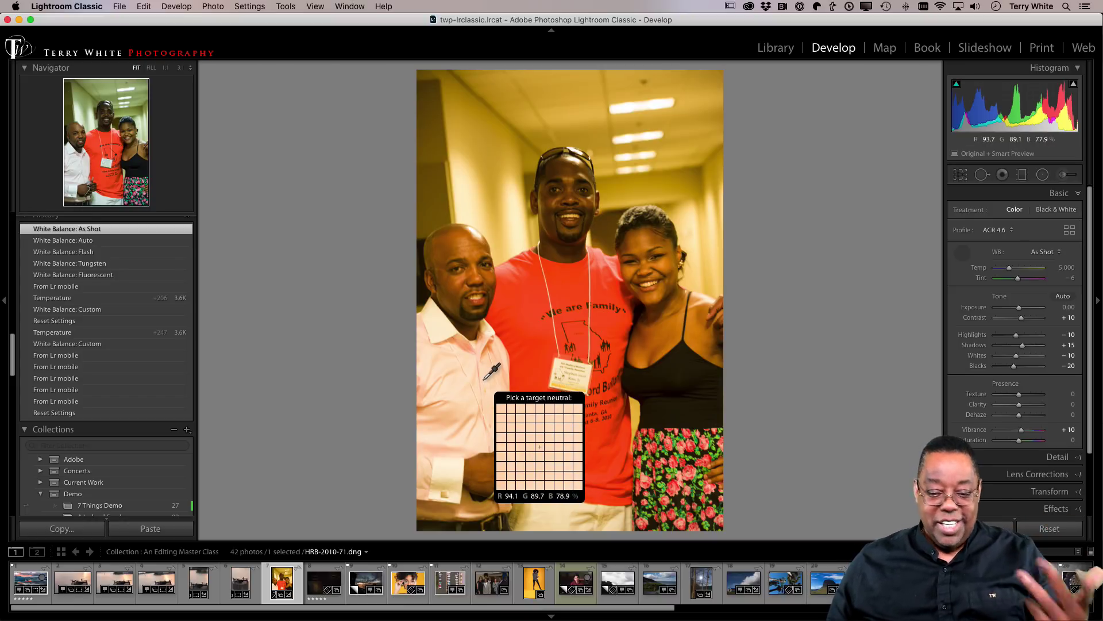
{"action": "left_click", "coordinate": [692, 409]}
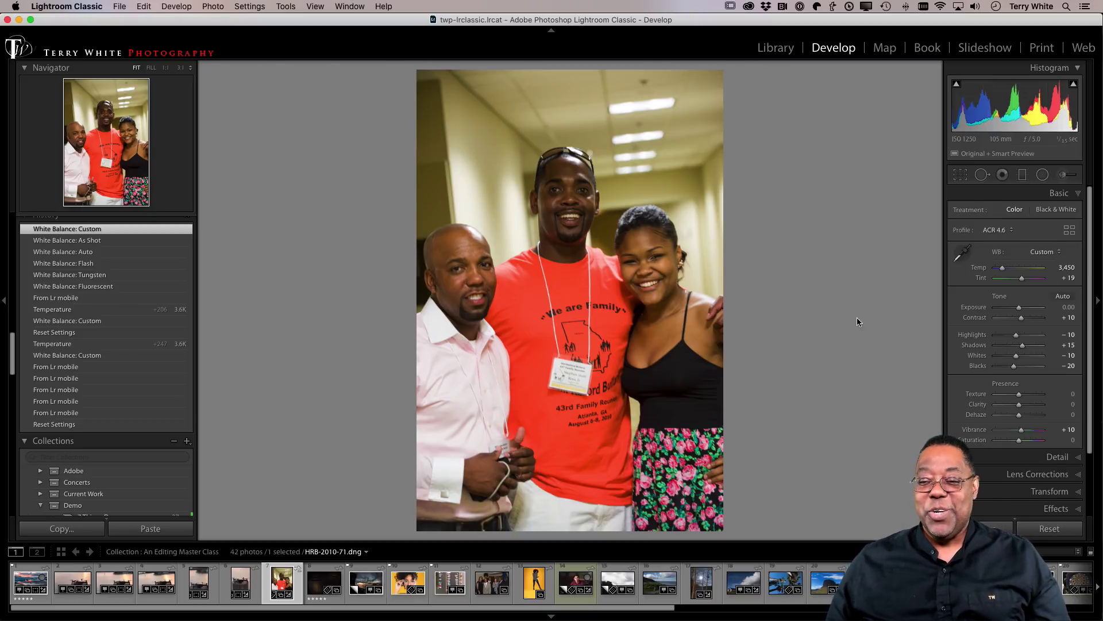
- Straighten the group portrait with the Crop tool by rotating it to an angle of 3.54 and apply the crop
{"action": "left_click", "coordinate": [960, 174]}
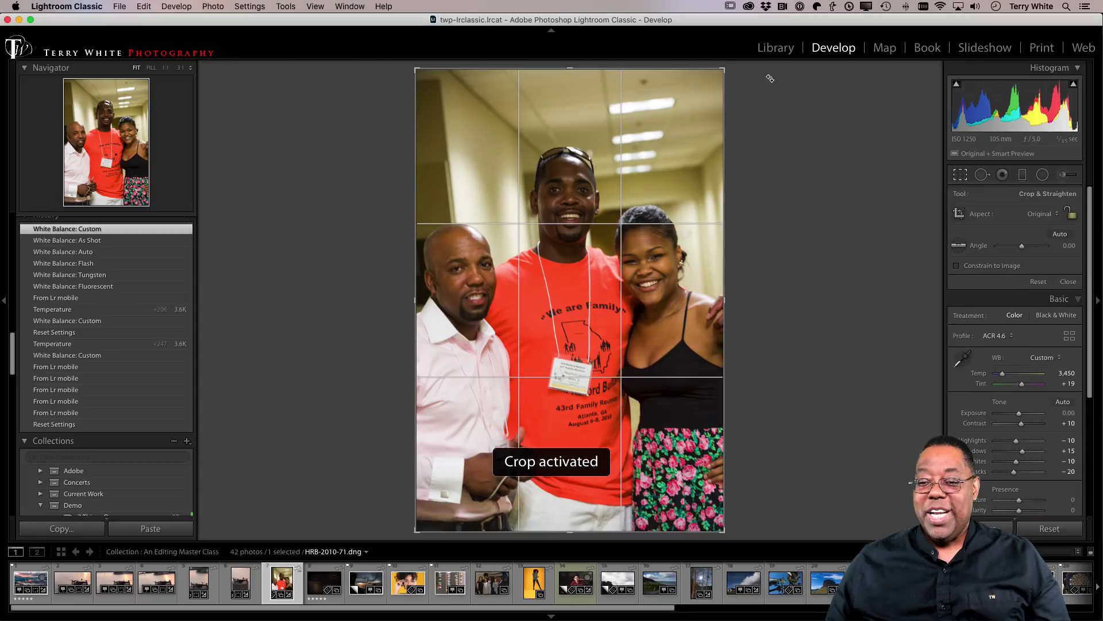
{"action": "left_click_drag", "start_coordinate": [772, 69], "coordinate": [788, 80]}
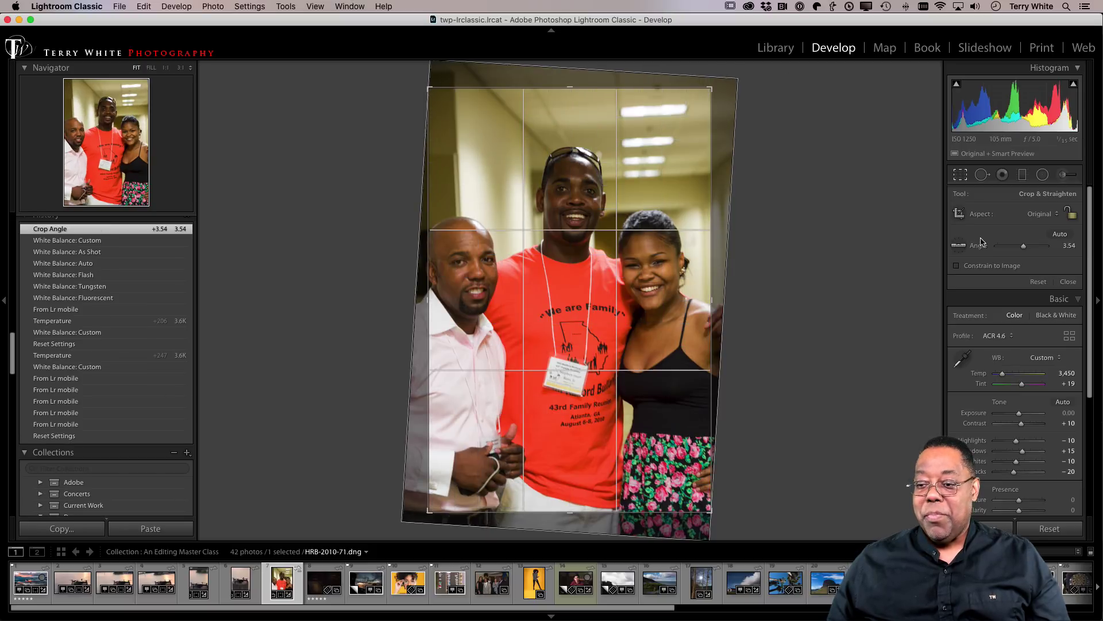
{"action": "left_click", "coordinate": [959, 175]}
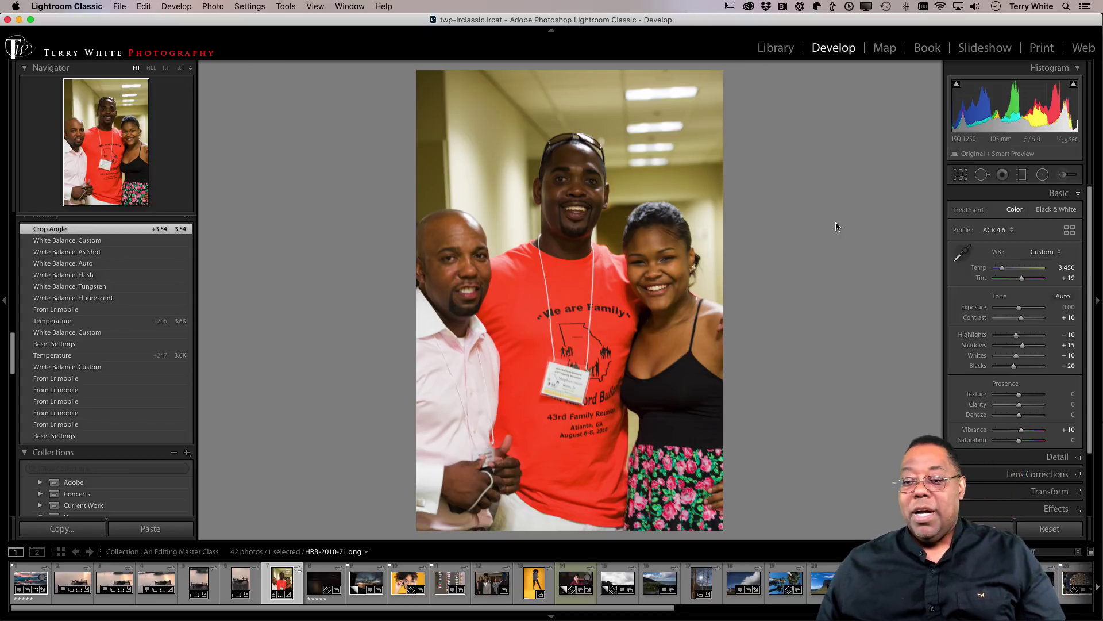
- Open the dark wooden interior photo 04_TLW1965.psd in Develop and show its Basic adjustments
{"action": "key", "text": "g"}
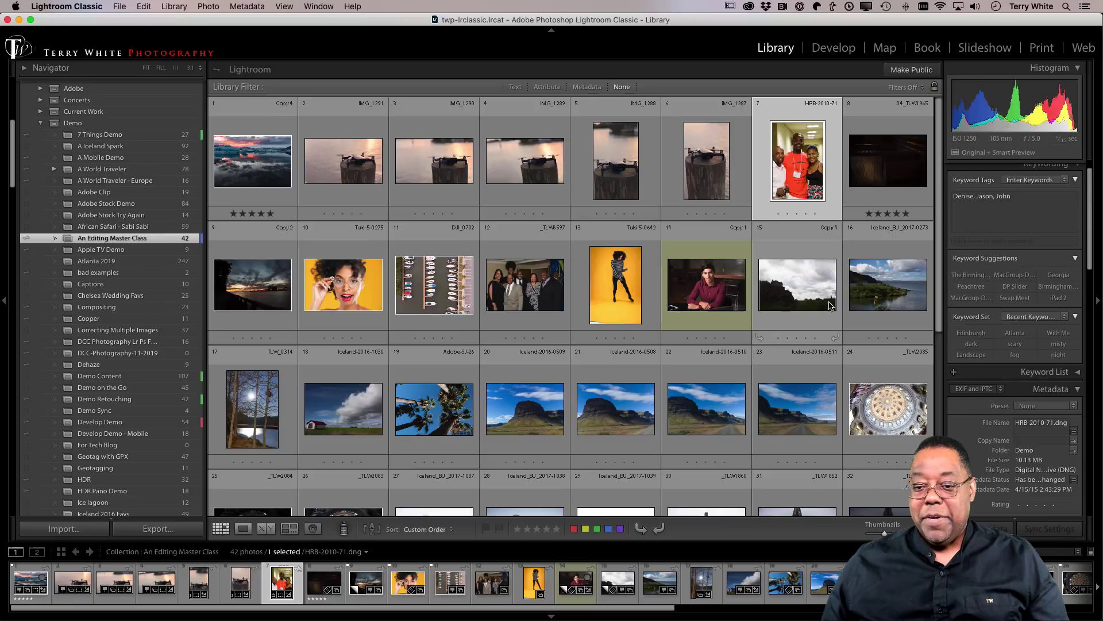
{"action": "left_click", "coordinate": [882, 176]}
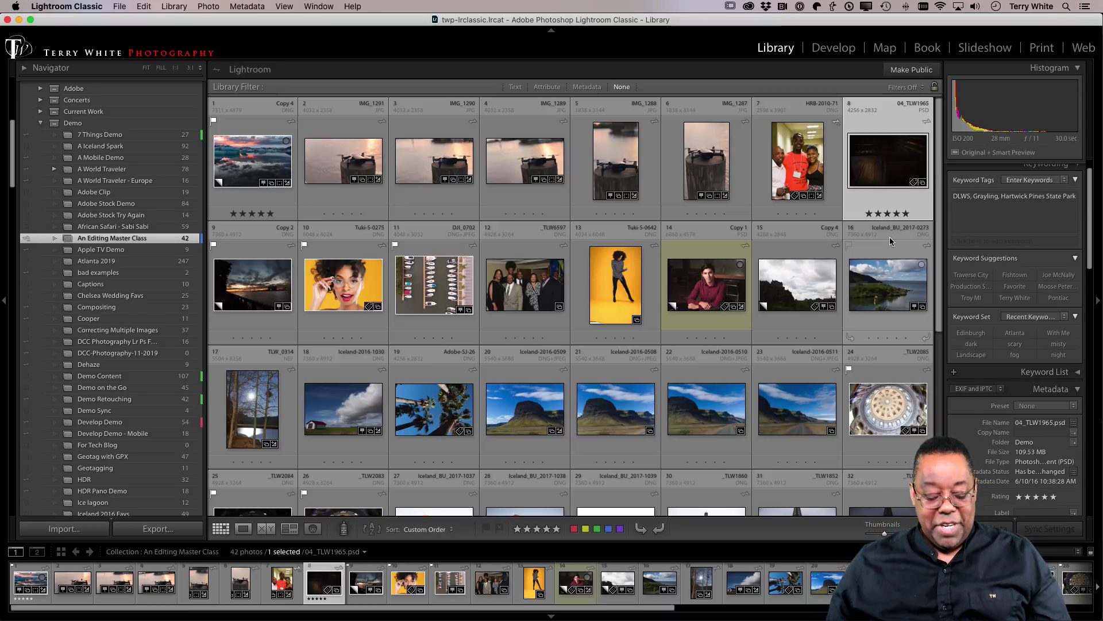
{"action": "key", "text": "d"}
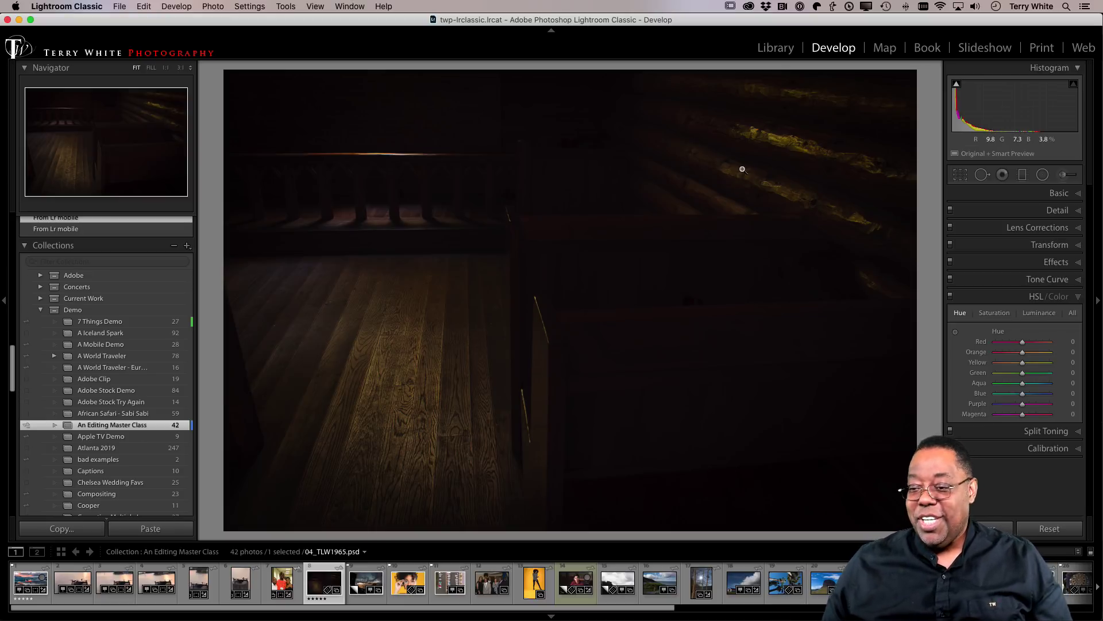
{"action": "left_click", "coordinate": [1078, 196]}
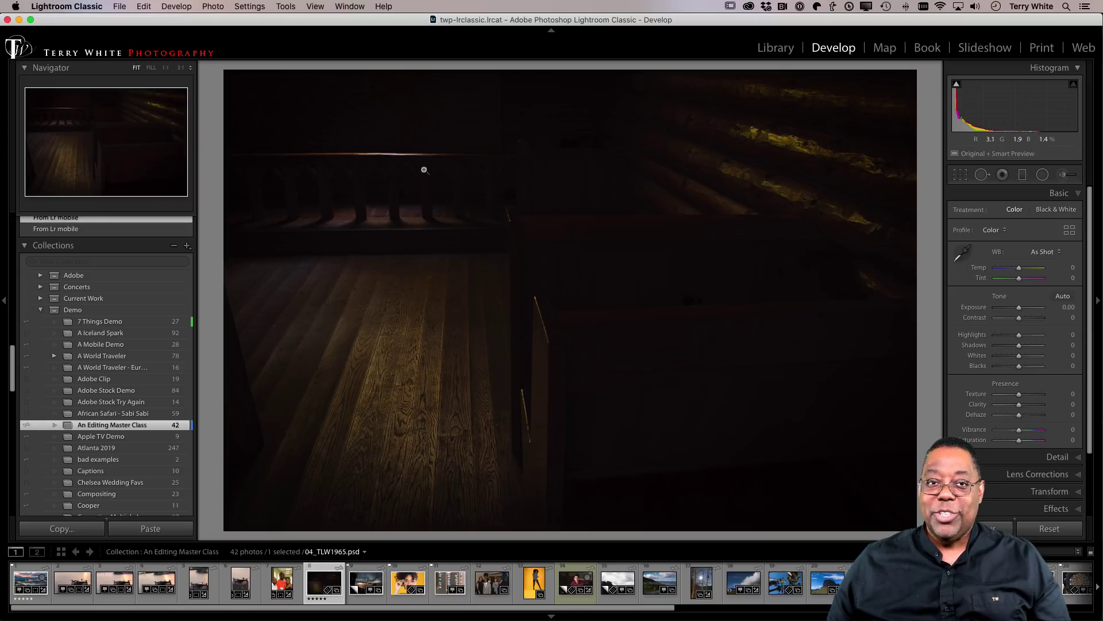
- Start a new Radial Filter and choose the Exposure effect at 1.70
{"action": "left_click", "coordinate": [1042, 175]}
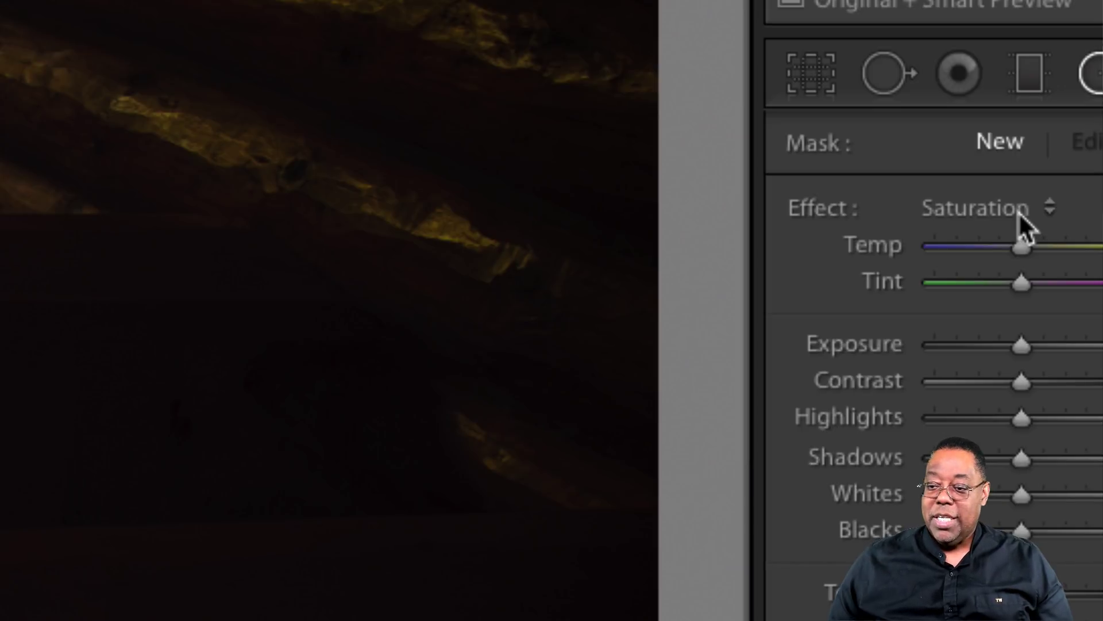
{"action": "left_click", "coordinate": [1020, 214]}
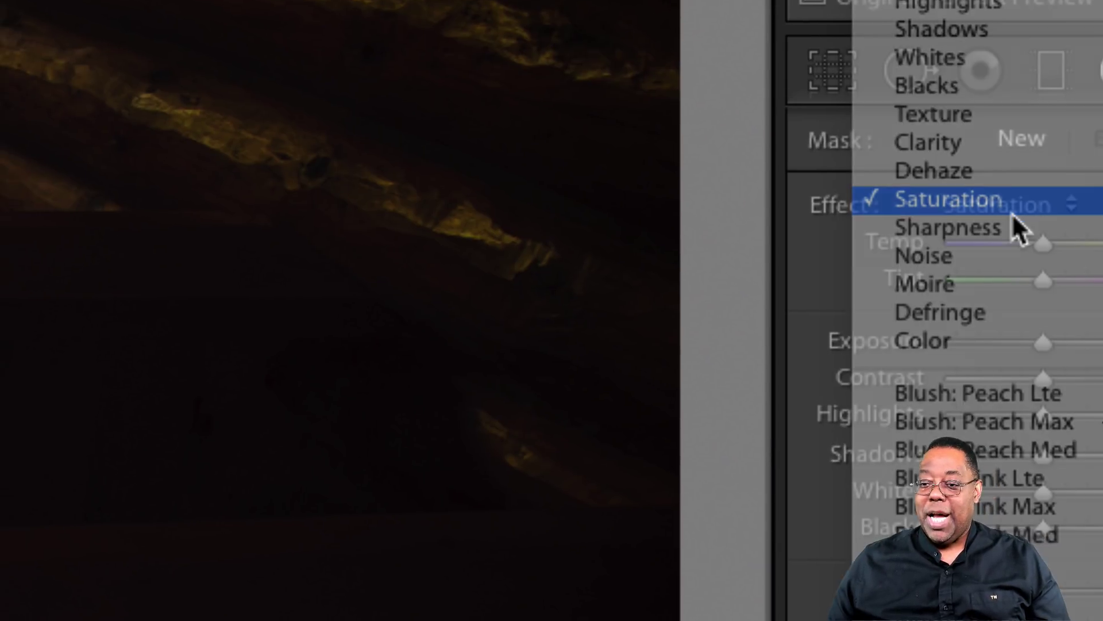
{"action": "left_click", "coordinate": [1016, 212]}
{"action": "left_click", "coordinate": [1016, 212]}
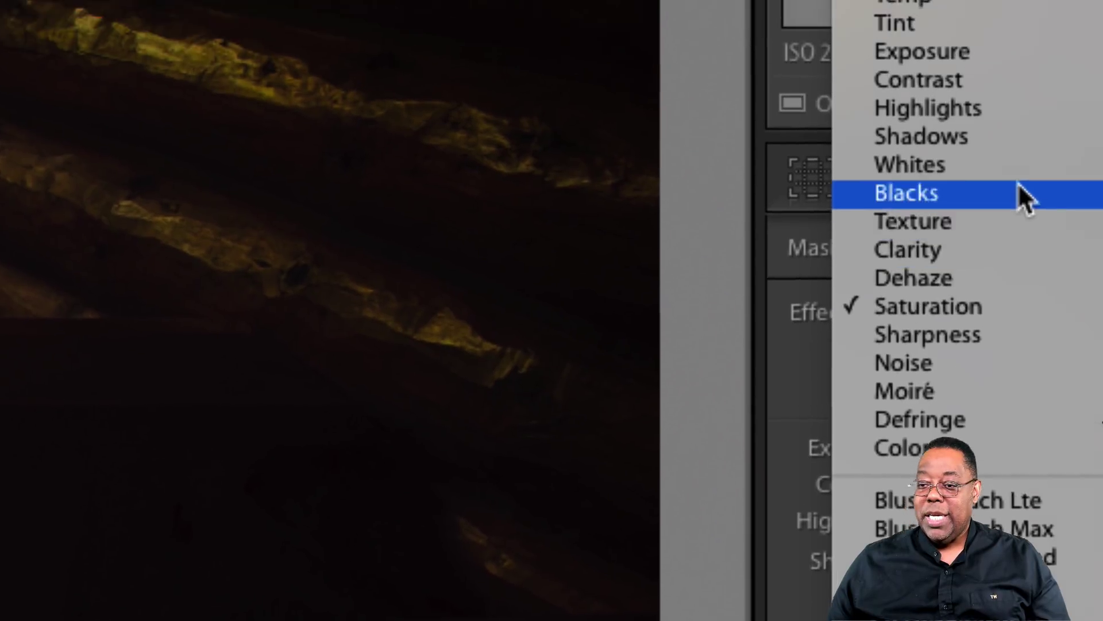
{"action": "left_click", "coordinate": [1046, 2]}
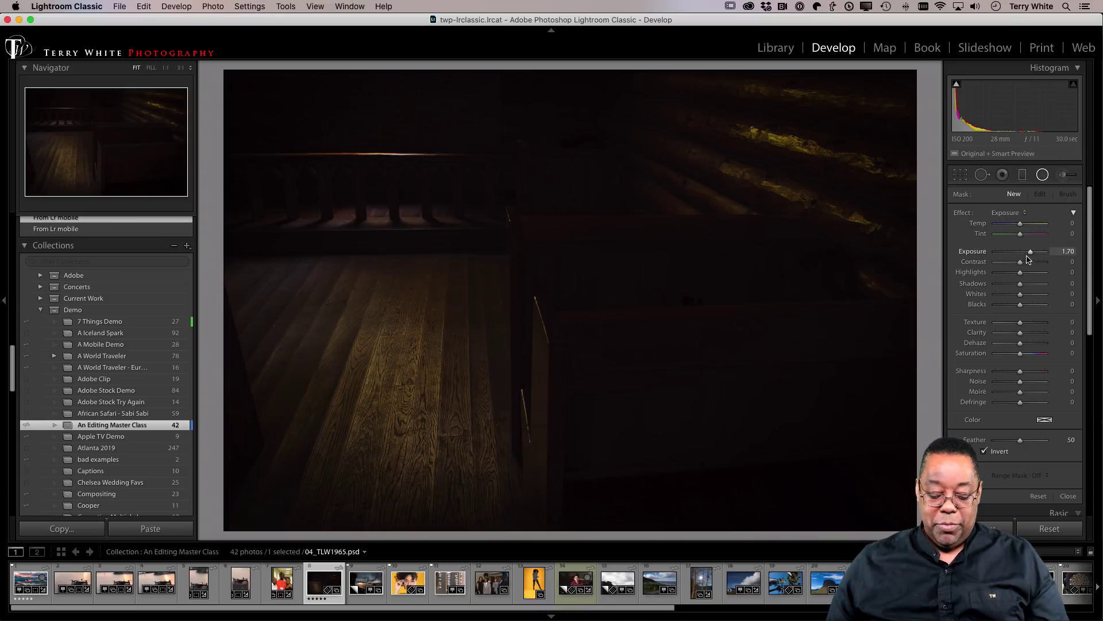
{"action": "key", "text": "alt"}
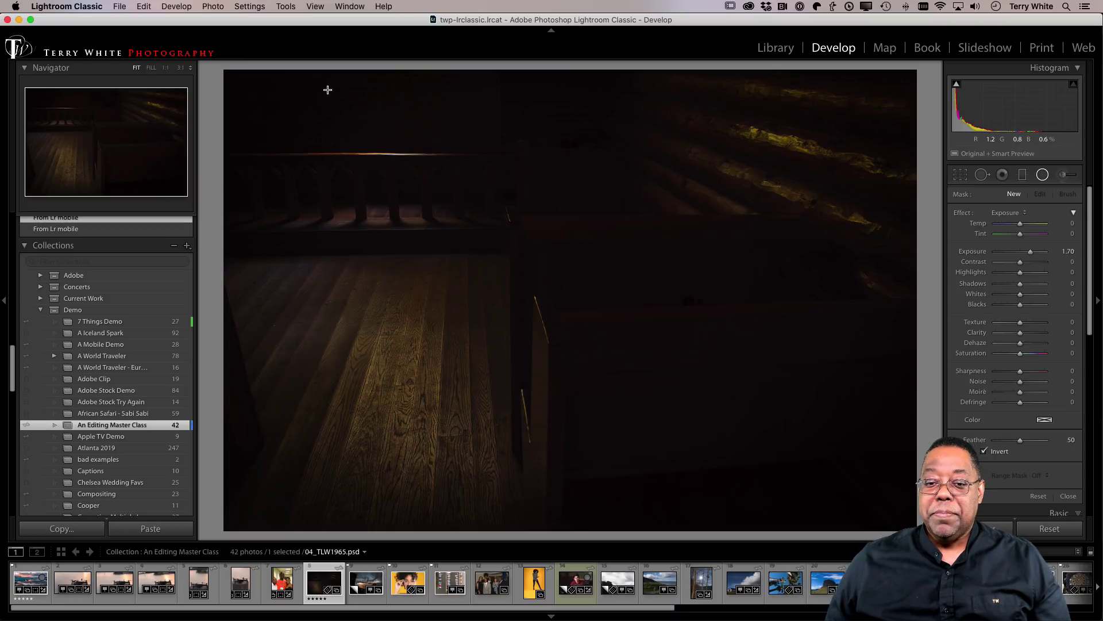
- Draw a wide radial filter, center it over the wooden railing, and raise its Exposure to 3.23
{"action": "left_click_drag", "start_coordinate": [327, 90], "coordinate": [495, 172]}
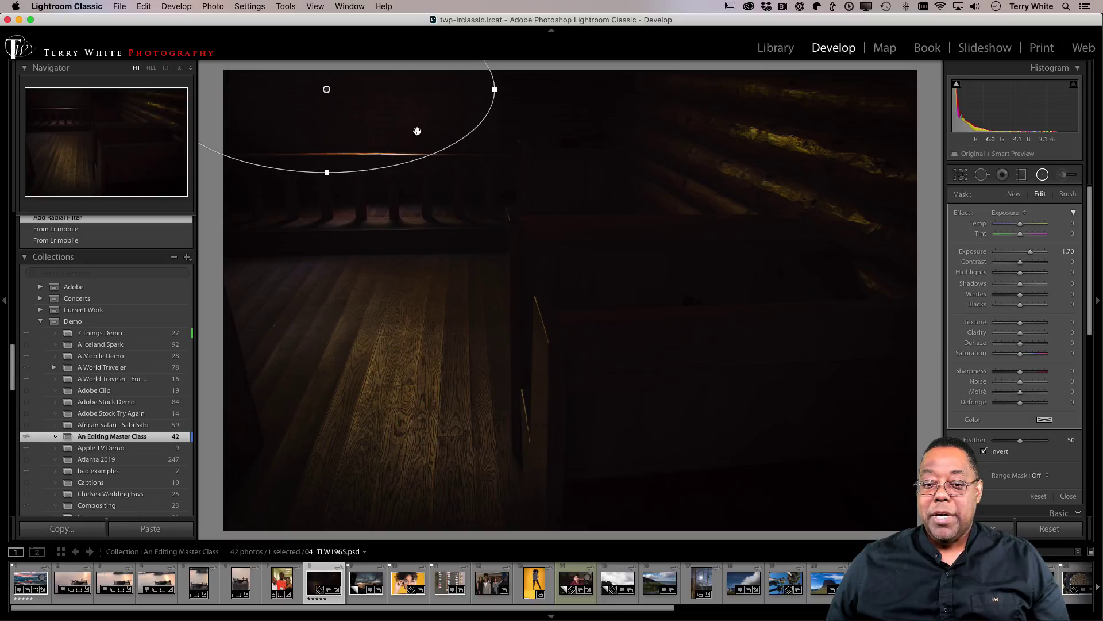
{"action": "left_click_drag", "start_coordinate": [417, 131], "coordinate": [479, 177]}
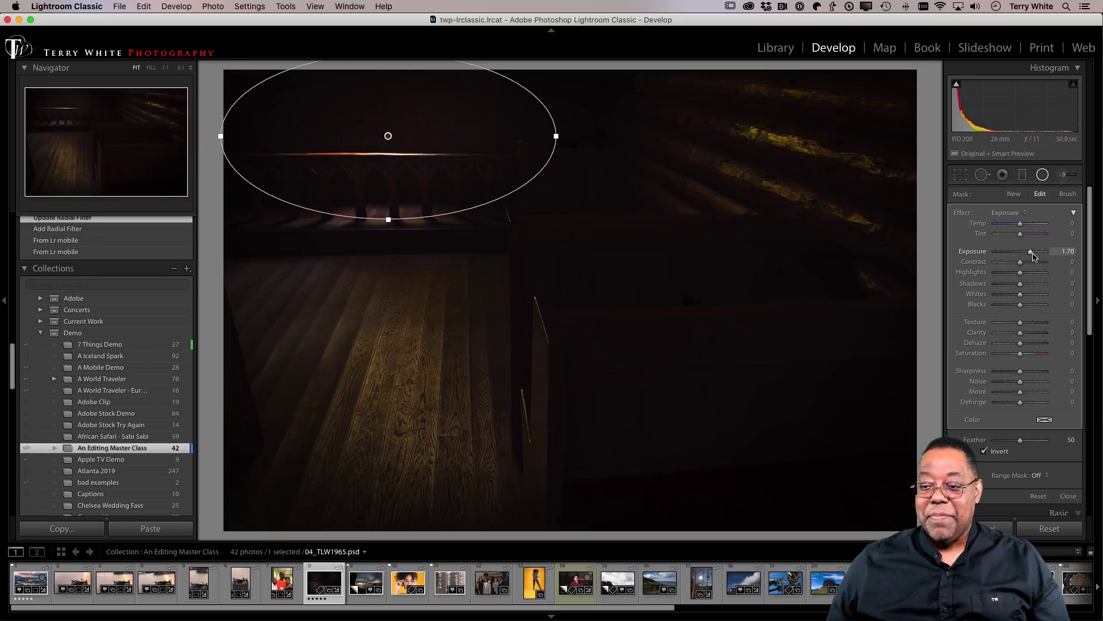
{"action": "left_click_drag", "start_coordinate": [1031, 253], "coordinate": [1049, 252]}
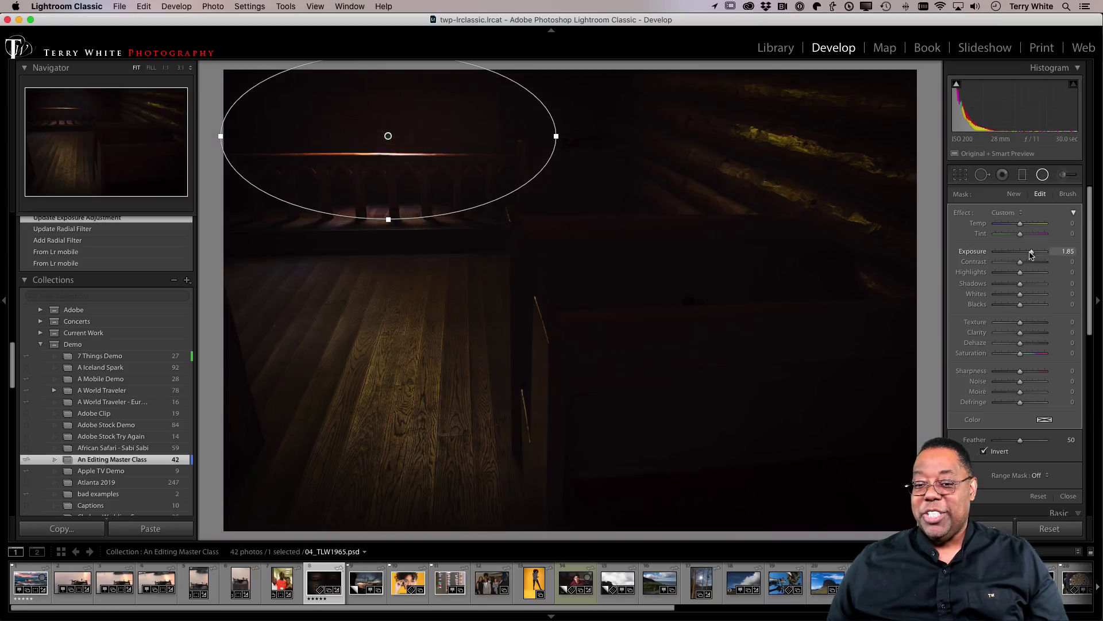
{"action": "mouse_move", "coordinate": [1044, 253]}
{"action": "left_mouse_down"}
{"action": "mouse_move", "coordinate": [971, 263]}
{"action": "mouse_move", "coordinate": [1040, 253]}
{"action": "left_mouse_up"}
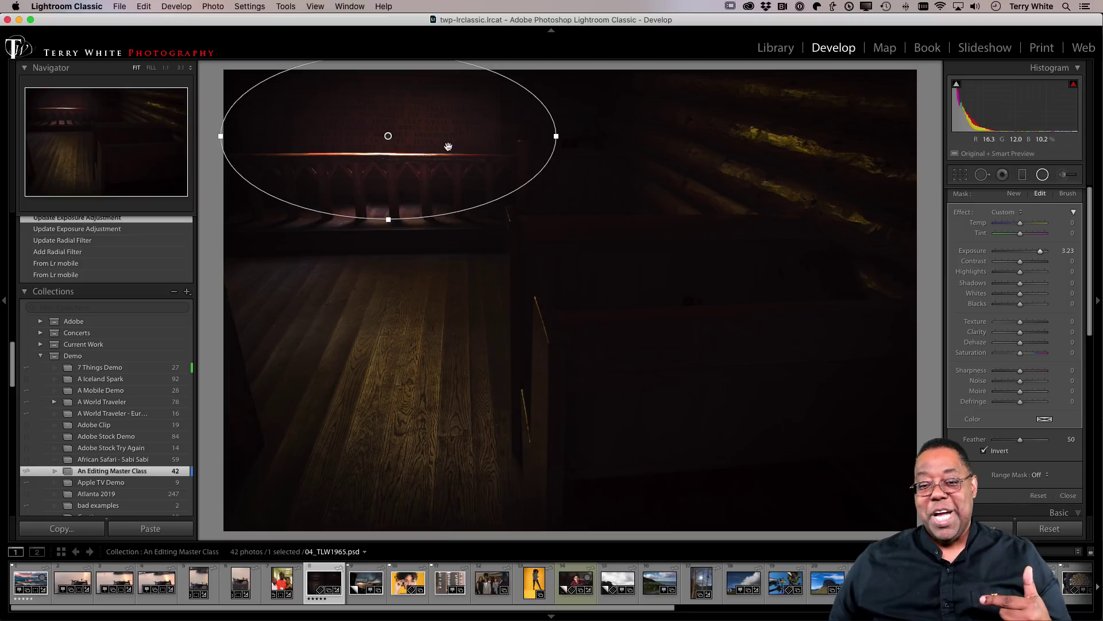
{"action": "left_click_drag", "start_coordinate": [445, 143], "coordinate": [451, 170]}
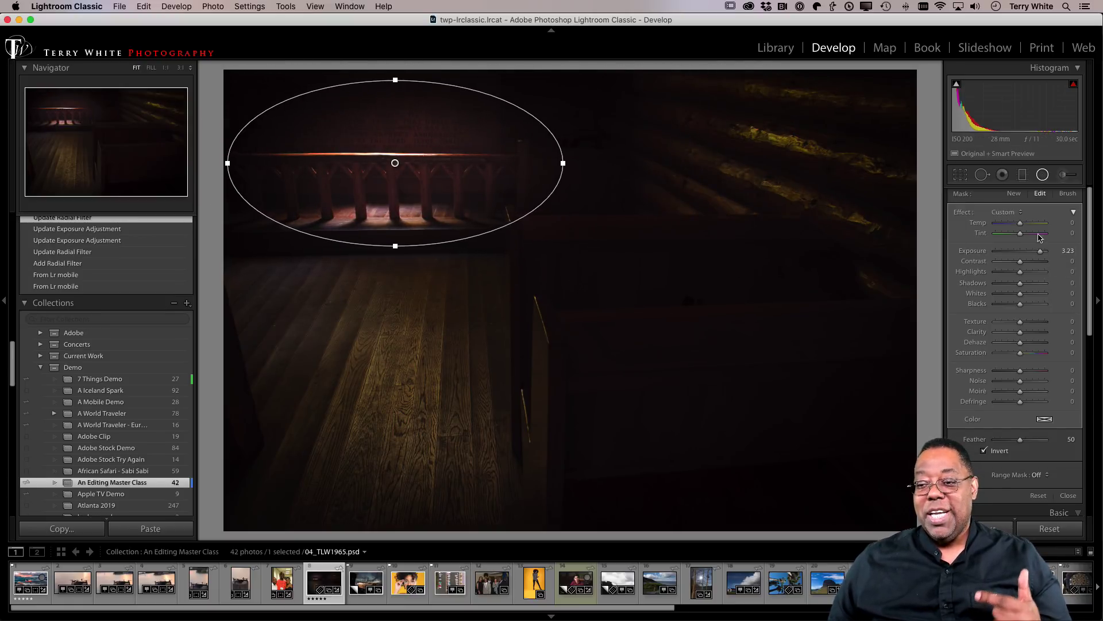
- Add a second, smaller radial filter in the dark lower right area of the photo with Exposure 3.26
{"action": "left_click", "coordinate": [1014, 194]}
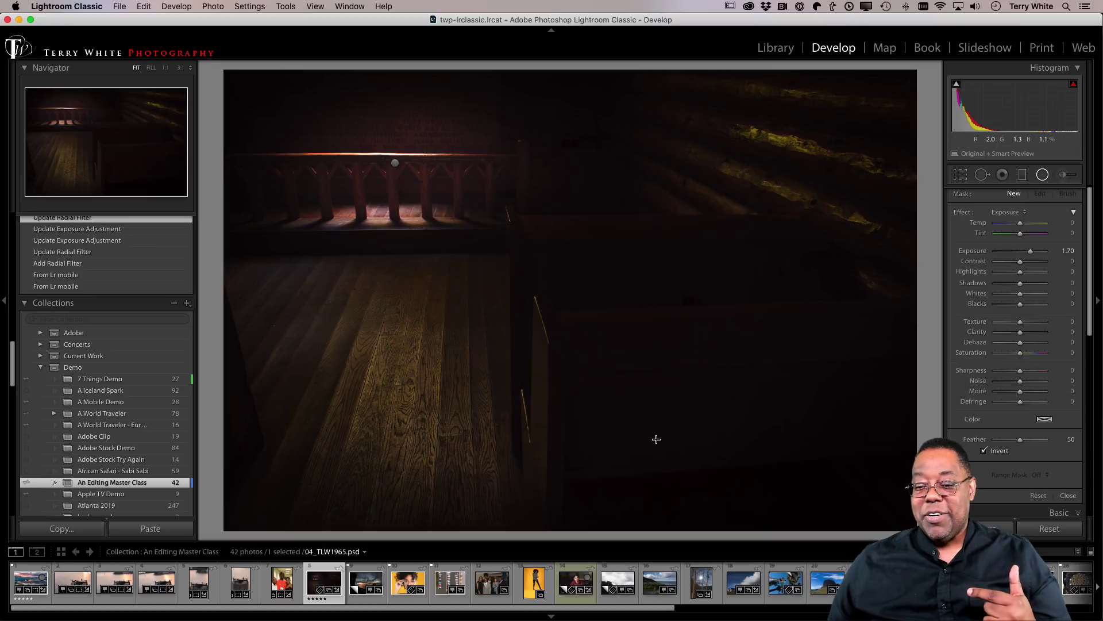
{"action": "left_click_drag", "start_coordinate": [659, 435], "coordinate": [734, 482]}
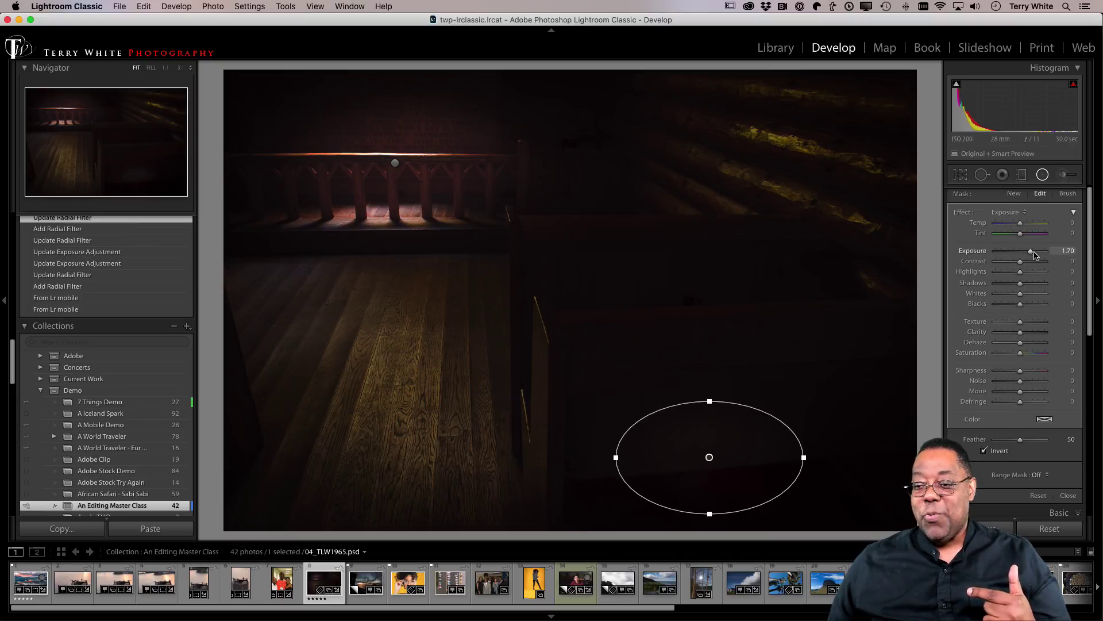
{"action": "left_click_drag", "start_coordinate": [1035, 255], "coordinate": [1045, 254]}
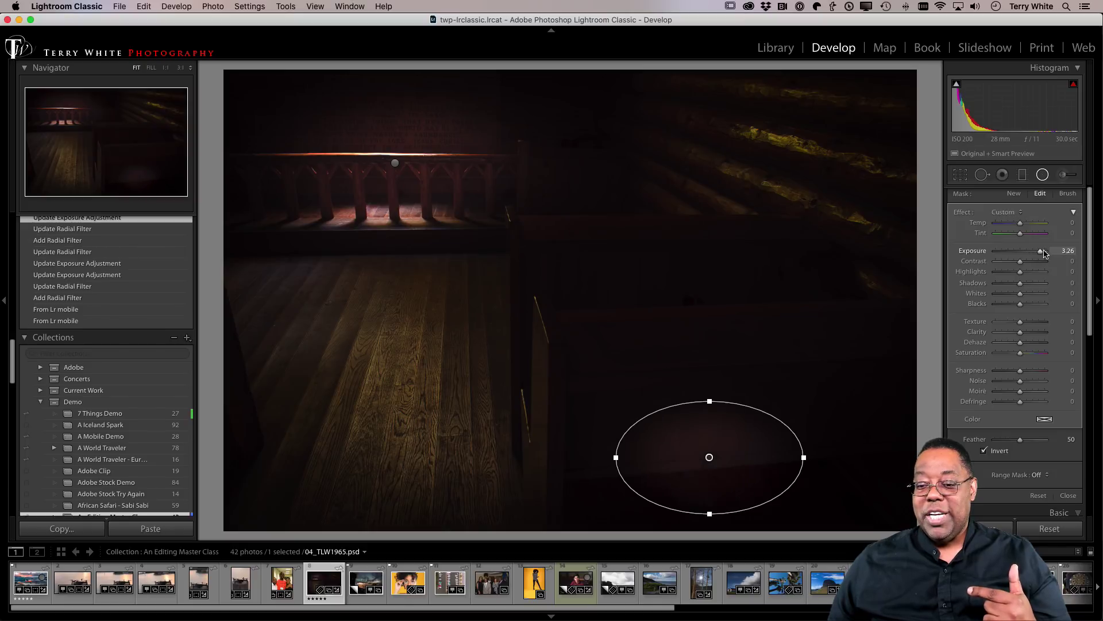
- Shift the railing's radial filter right and slightly down, and move the smaller filter up onto the dark wood panel
{"action": "mouse_move", "coordinate": [397, 164]}
{"action": "left_mouse_down"}
{"action": "mouse_move", "coordinate": [561, 247]}
{"action": "mouse_move", "coordinate": [473, 172]}
{"action": "mouse_move", "coordinate": [471, 187]}
{"action": "mouse_move", "coordinate": [448, 176]}
{"action": "left_mouse_up"}
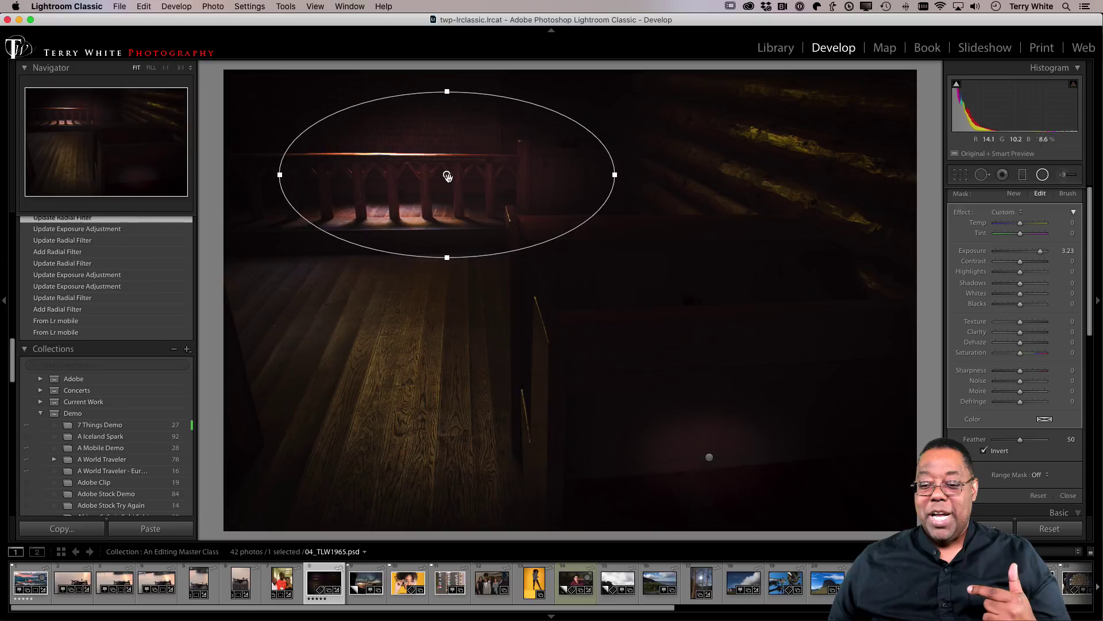
{"action": "left_click", "coordinate": [708, 455]}
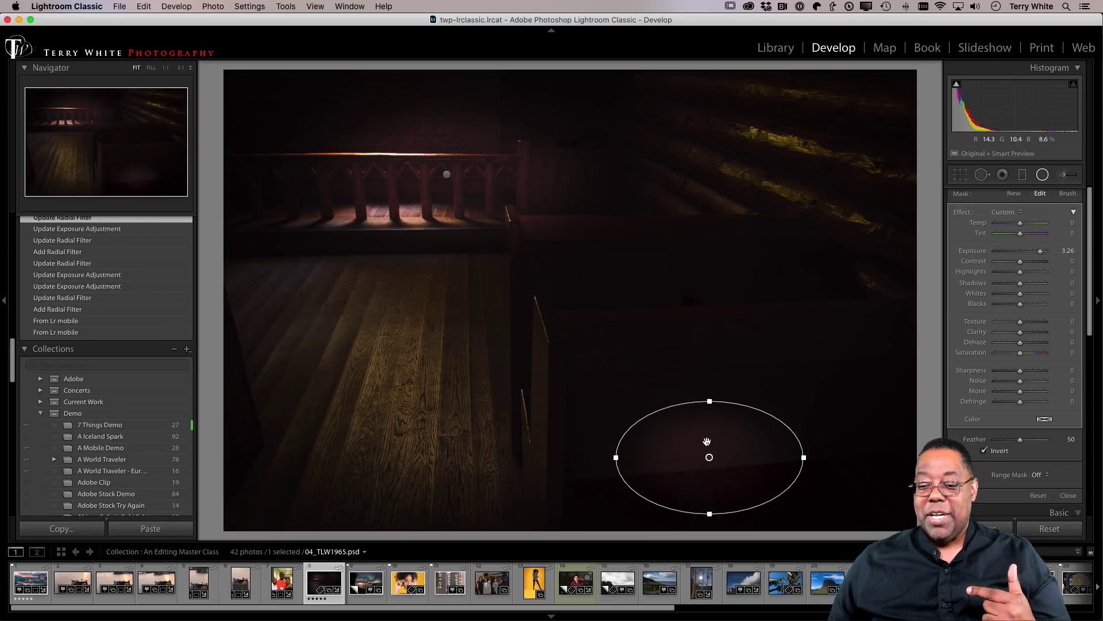
{"action": "left_click_drag", "start_coordinate": [710, 457], "coordinate": [698, 408]}
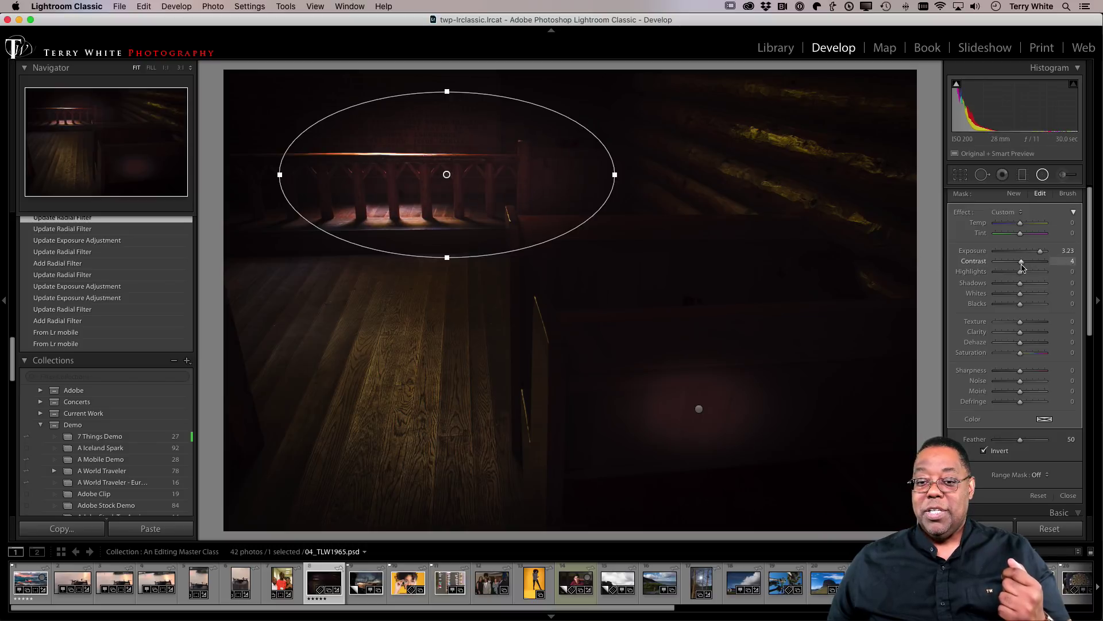
- Set the railing filter's Contrast to 39, move it back up and left over the railing, and raise its Exposure to 3.39
{"action": "mouse_move", "coordinate": [1034, 263]}
{"action": "left_mouse_down"}
{"action": "mouse_move", "coordinate": [971, 278]}
{"action": "mouse_move", "coordinate": [1031, 274]}
{"action": "left_mouse_up"}
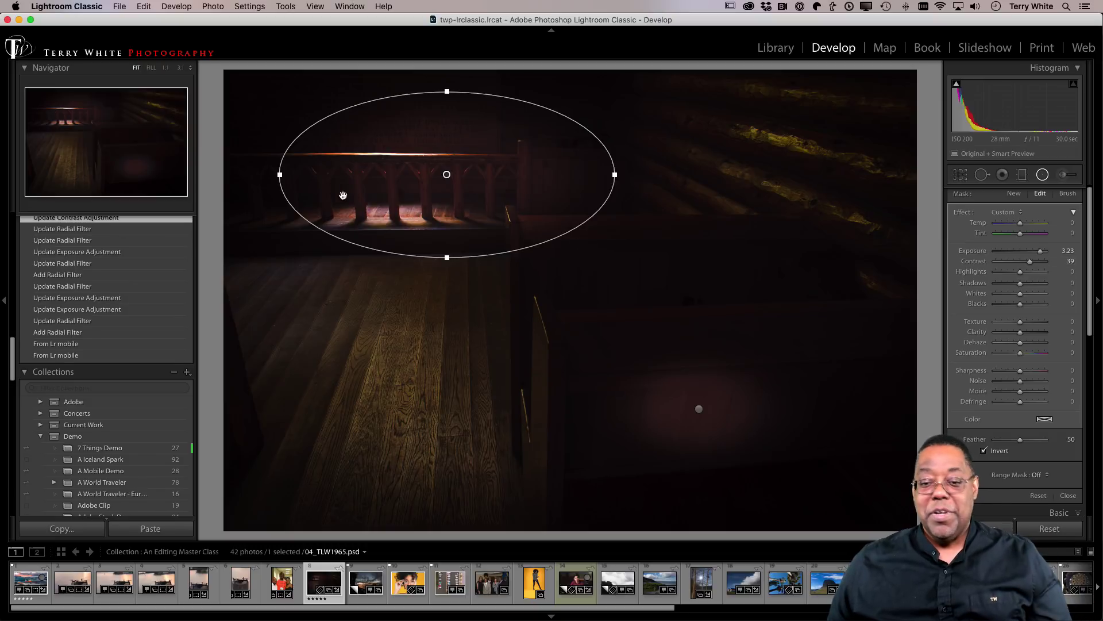
{"action": "left_click_drag", "start_coordinate": [446, 175], "coordinate": [399, 153]}
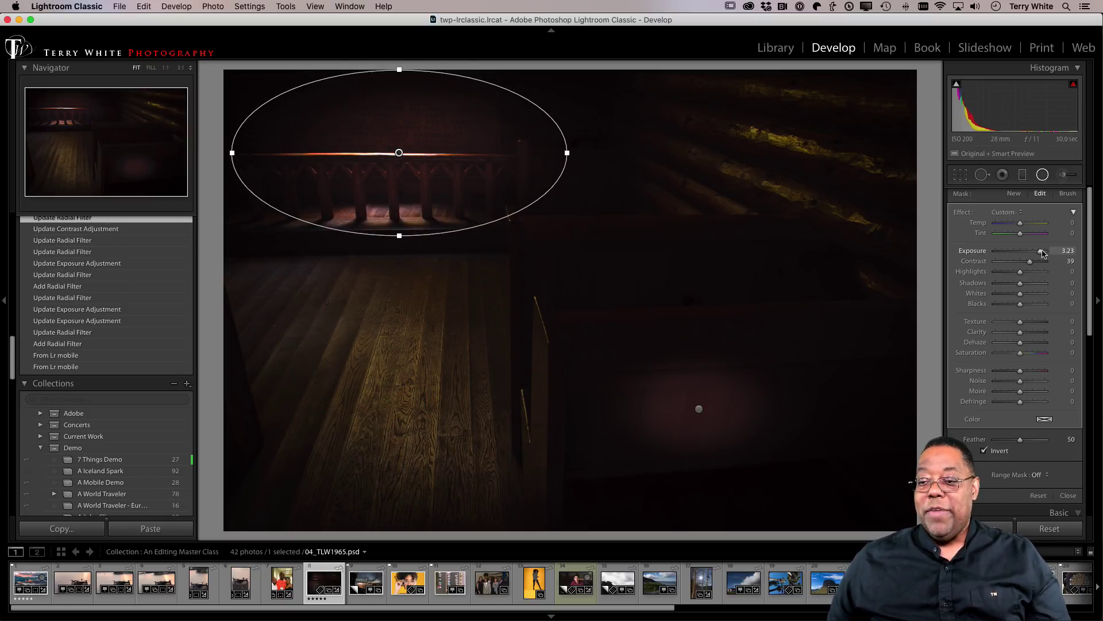
{"action": "left_click_drag", "start_coordinate": [1040, 250], "coordinate": [1042, 253]}
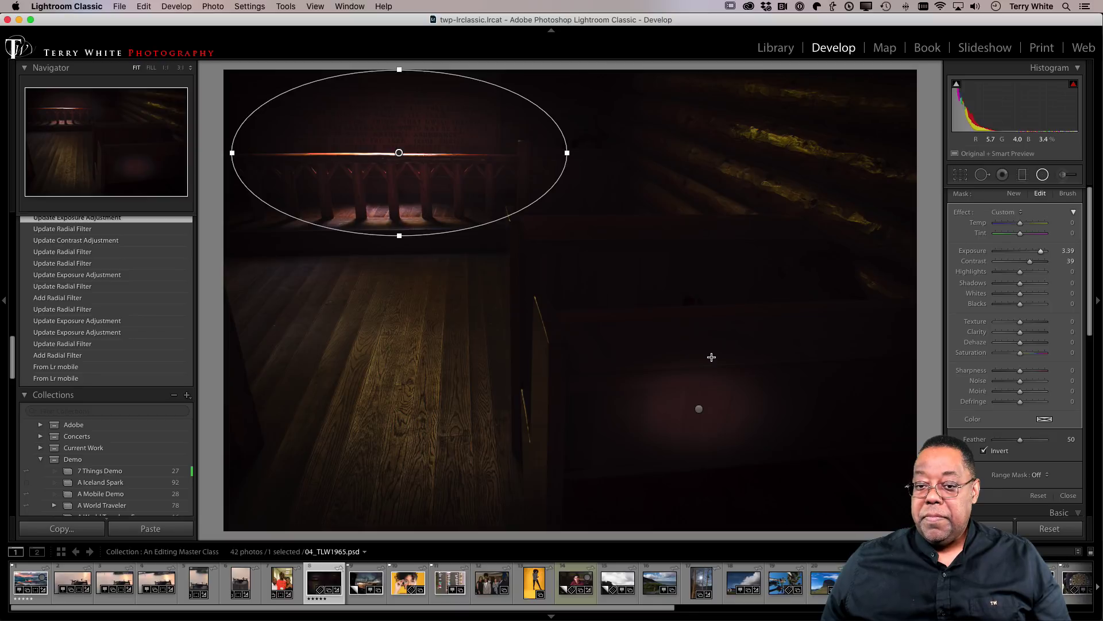
- Open the riverside sunset photo Detroit-2015-0006.dng / Copy 2 in Develop
{"action": "key", "text": "g"}
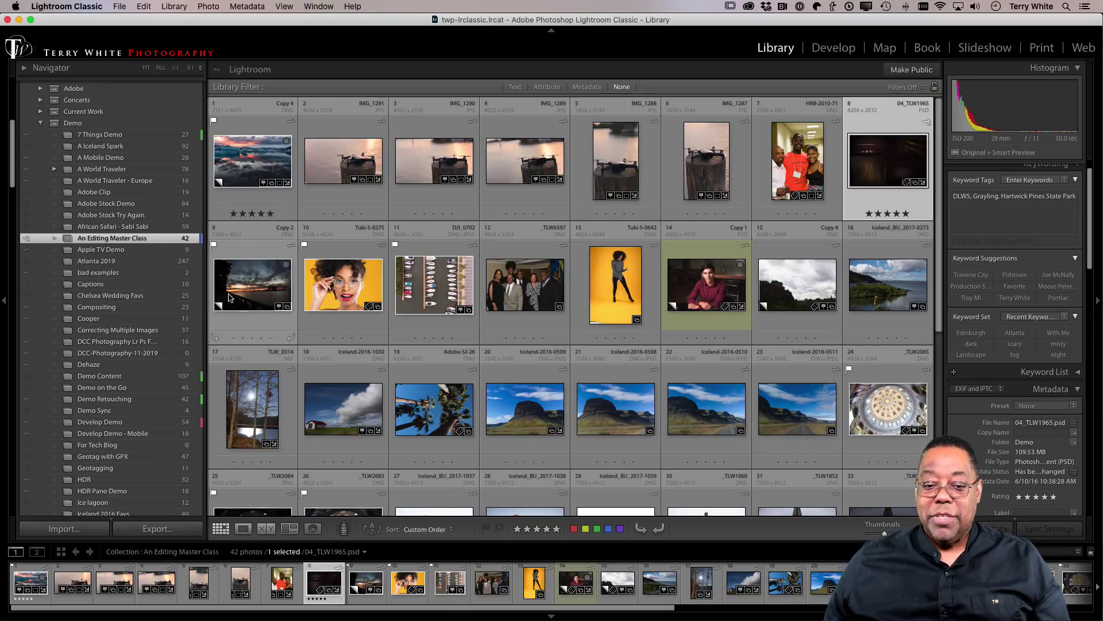
{"action": "left_click", "coordinate": [247, 293]}
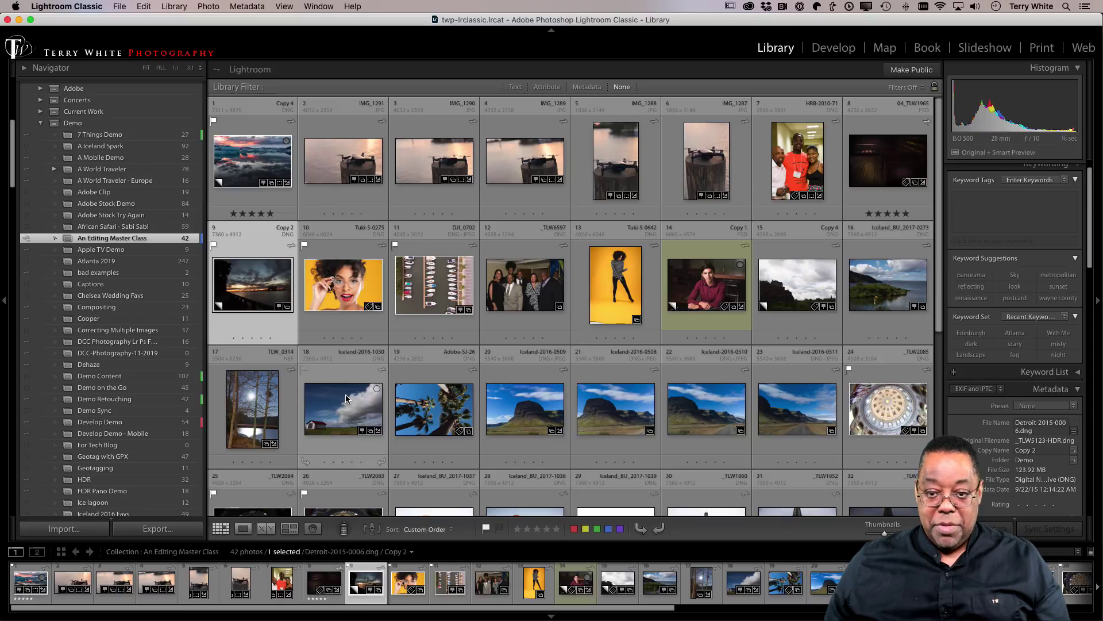
{"action": "key", "text": "d"}
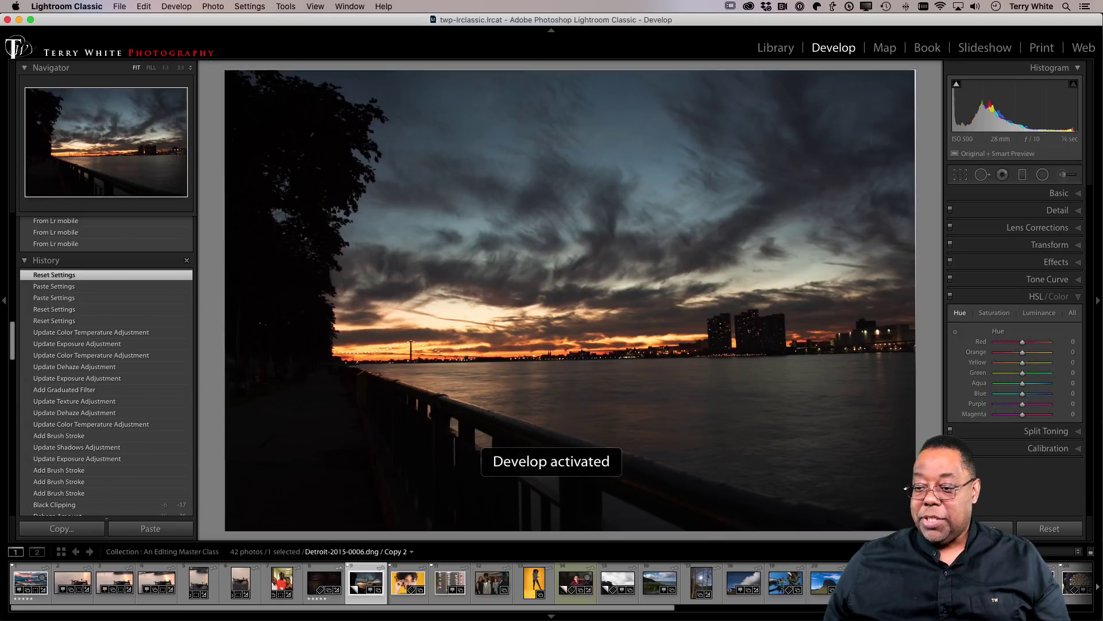
- Show the Basic adjustments, try automatic tone on the riverside sunset photo, and undo it
{"action": "left_click", "coordinate": [1061, 194]}
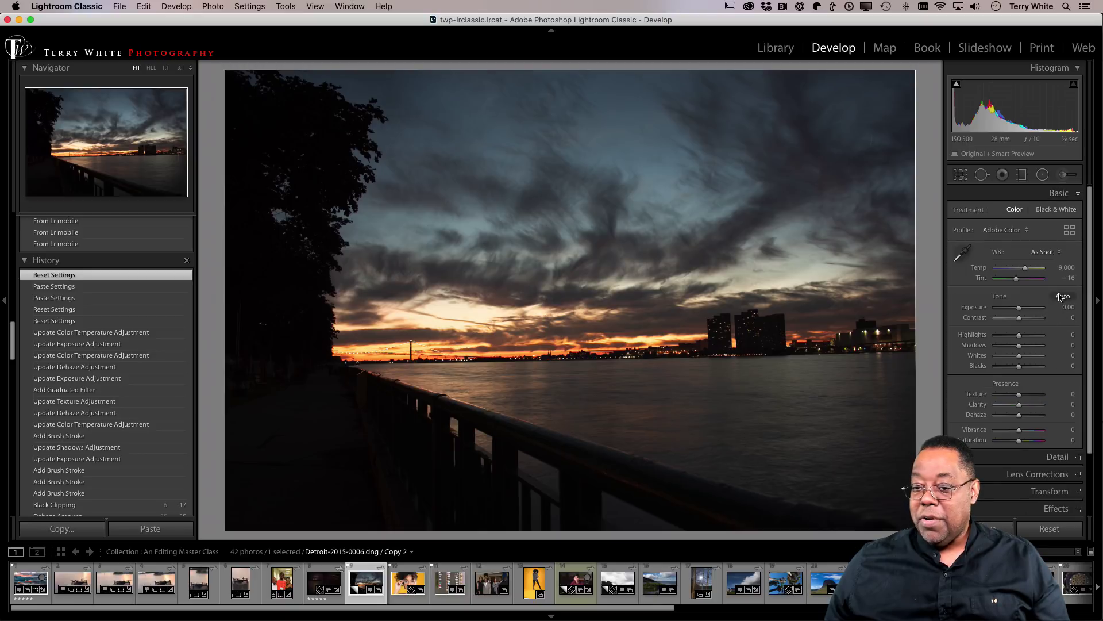
{"action": "left_click", "coordinate": [1062, 296]}
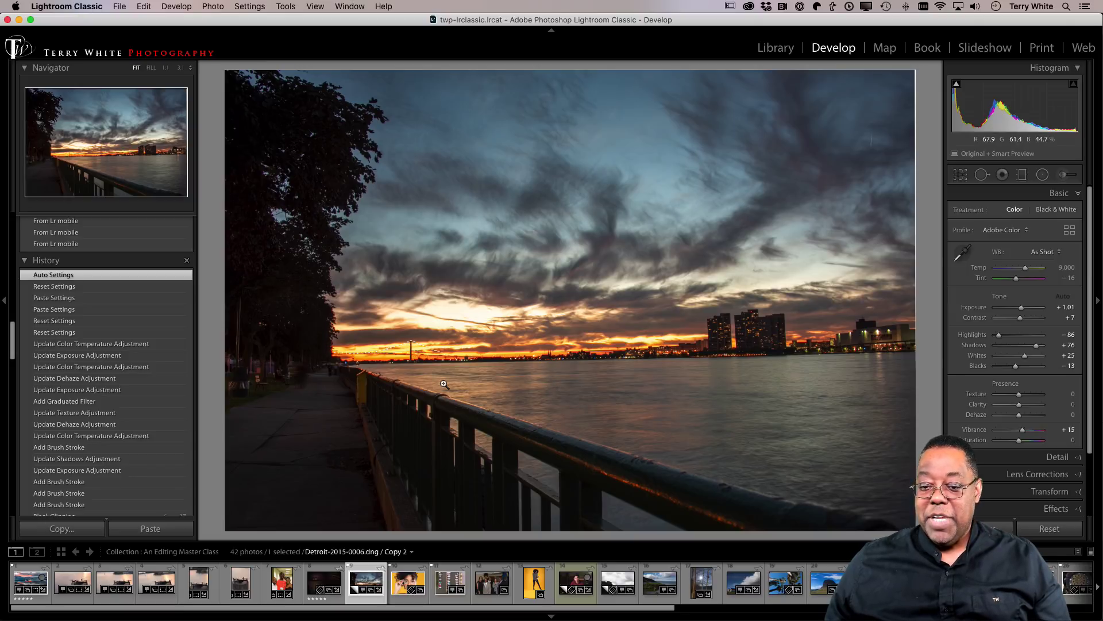
{"action": "key", "text": "super+z"}
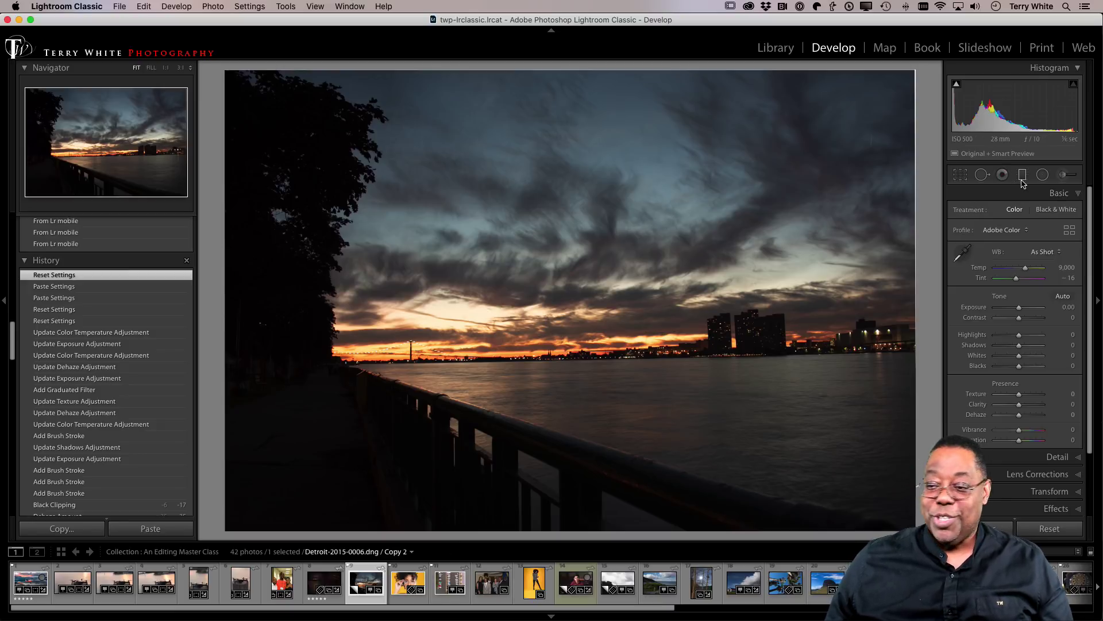
- Paint an Adjustment Brush mask over the dark trees and walkway and raise its Exposure to 3.32
{"action": "left_click", "coordinate": [1063, 175]}
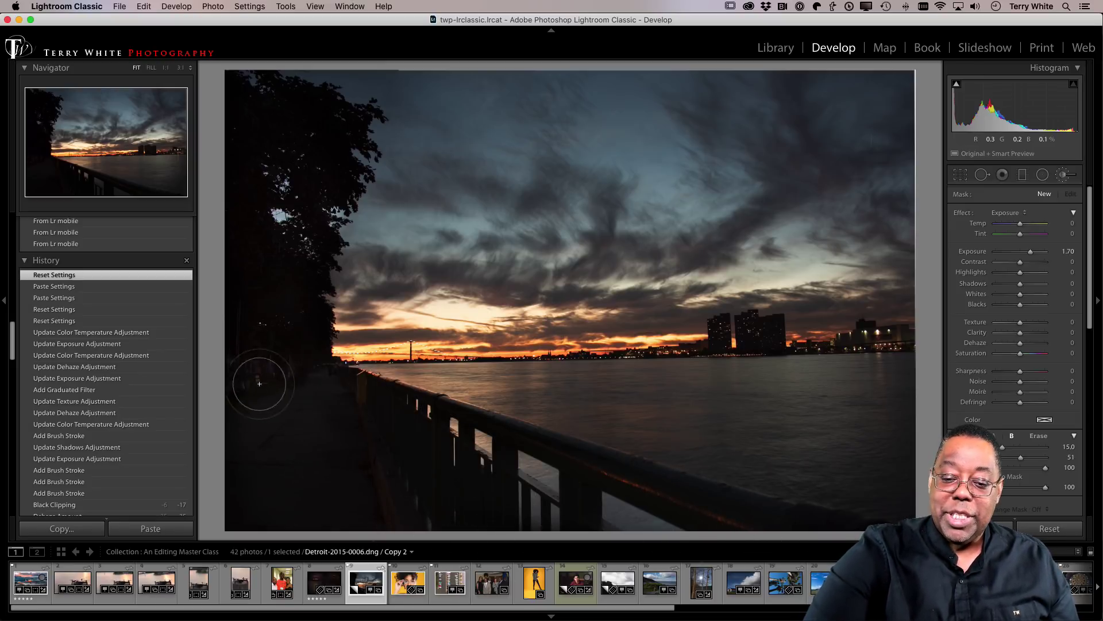
{"action": "mouse_move", "coordinate": [237, 232]}
{"action": "left_mouse_down"}
{"action": "mouse_move", "coordinate": [238, 119]}
{"action": "mouse_move", "coordinate": [261, 136]}
{"action": "left_mouse_up"}
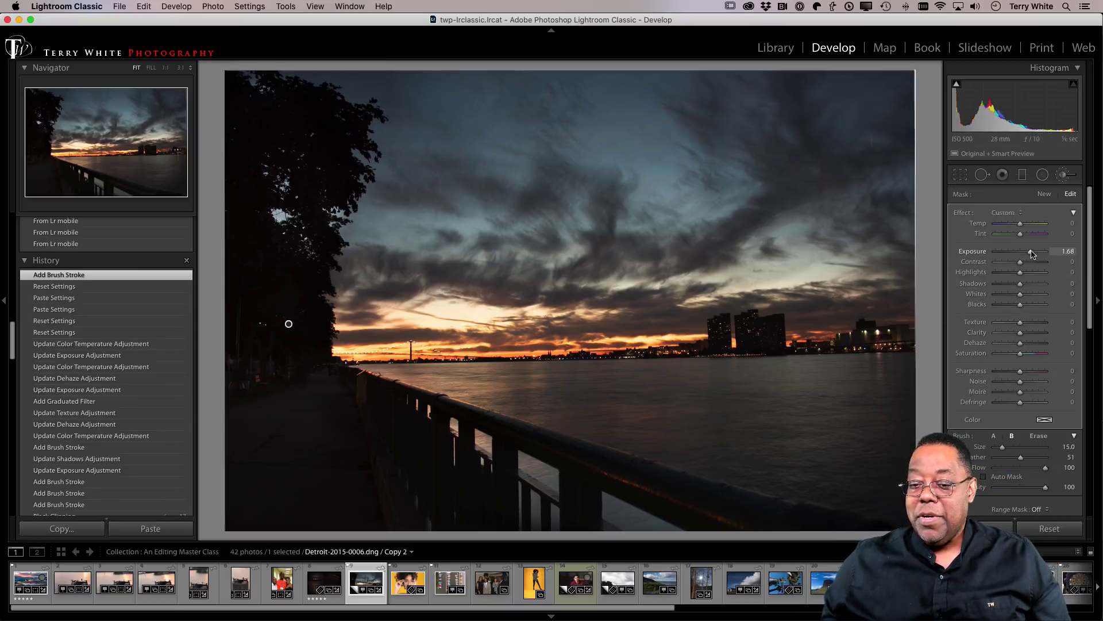
{"action": "left_click_drag", "start_coordinate": [1031, 252], "coordinate": [1042, 254]}
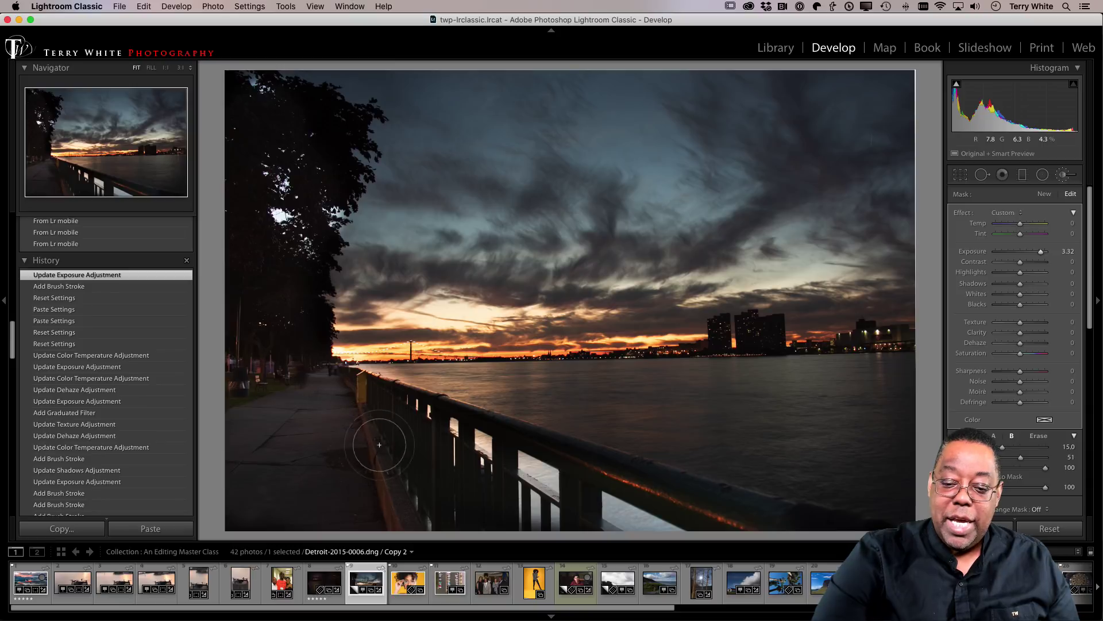
- Extend the brightening brush mask down the walkway, and paint a new brush mask with Temp −71 over the river
{"action": "mouse_move", "coordinate": [379, 444]}
{"action": "left_mouse_down"}
{"action": "mouse_move", "coordinate": [297, 472]}
{"action": "mouse_move", "coordinate": [259, 429]}
{"action": "mouse_move", "coordinate": [269, 457]}
{"action": "mouse_move", "coordinate": [245, 542]}
{"action": "left_mouse_up"}
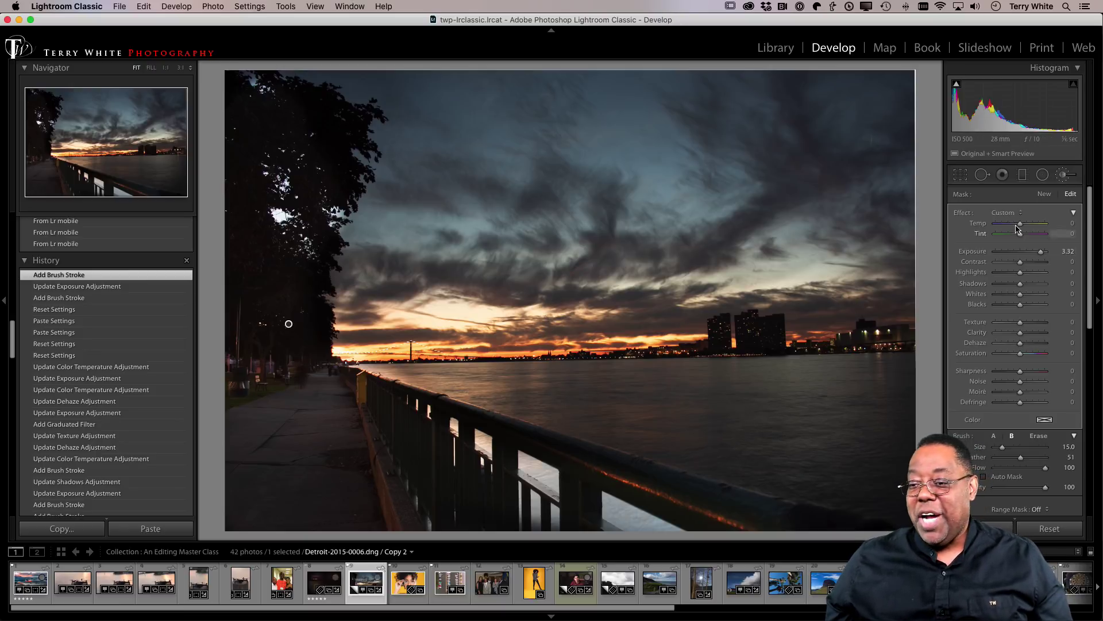
{"action": "left_click", "coordinate": [1045, 194]}
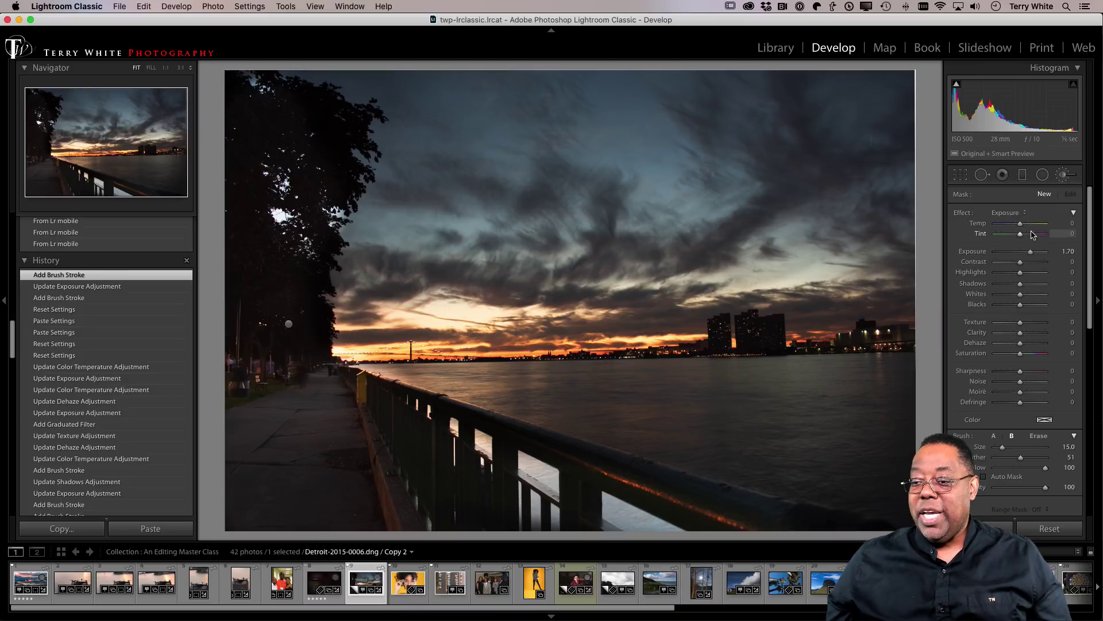
{"action": "left_click", "coordinate": [1008, 212]}
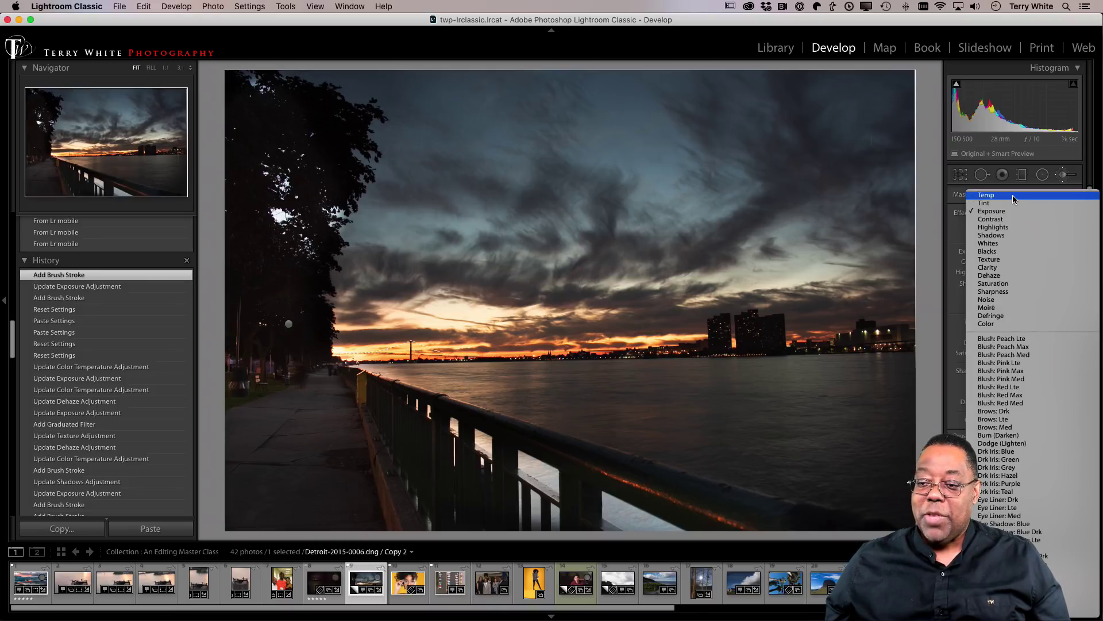
{"action": "left_click", "coordinate": [1013, 198]}
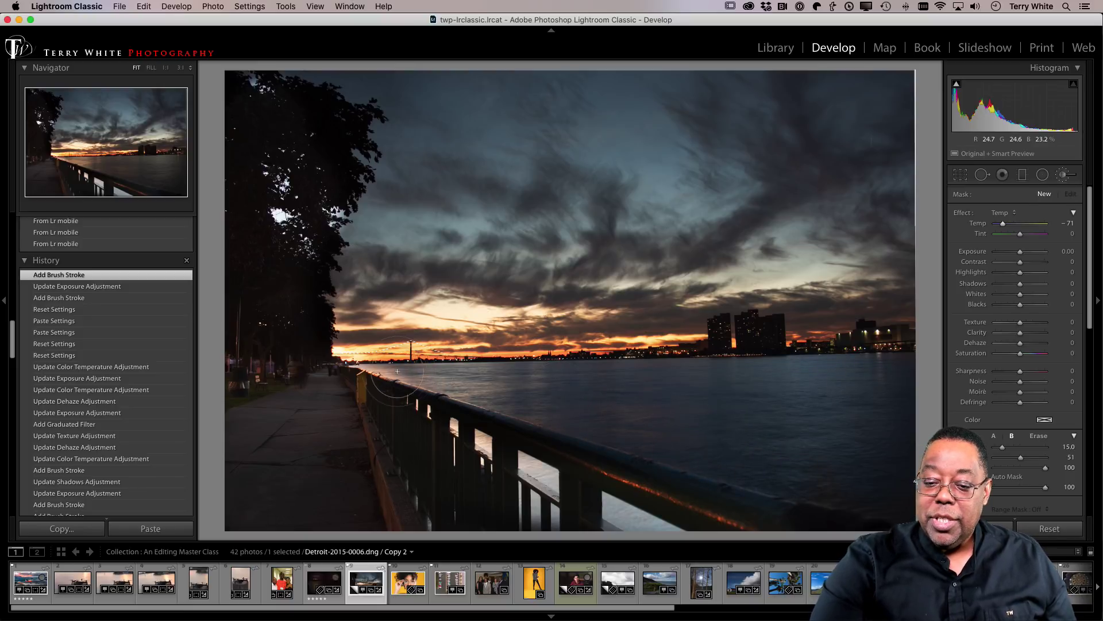
{"action": "mouse_move", "coordinate": [823, 414]}
{"action": "left_mouse_down"}
{"action": "mouse_move", "coordinate": [856, 460]}
{"action": "mouse_move", "coordinate": [862, 407]}
{"action": "left_mouse_up"}
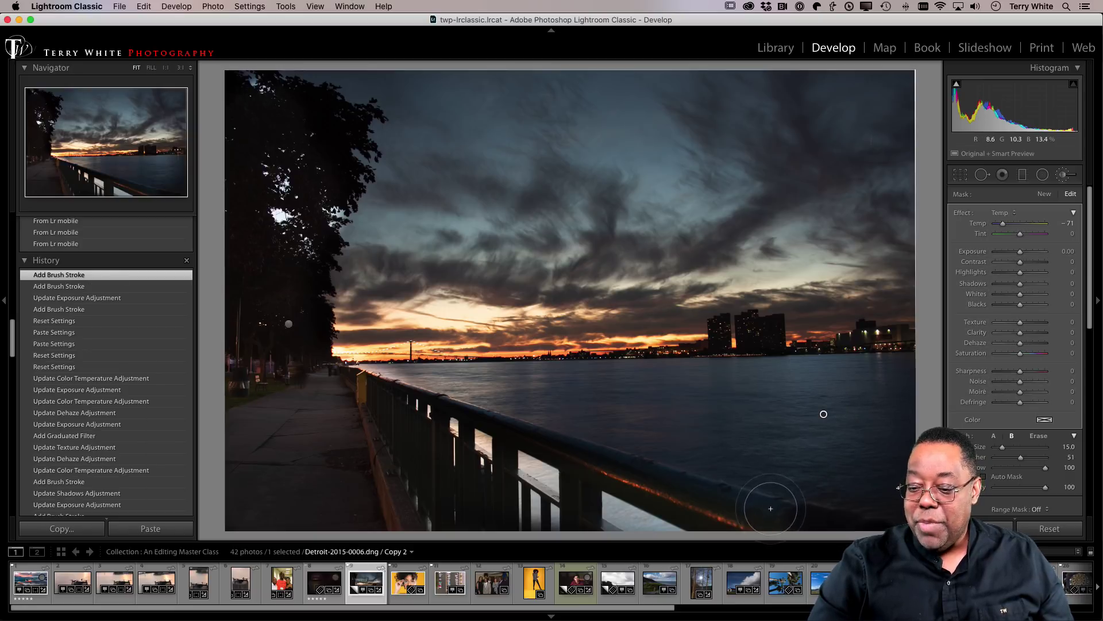
- Reduce the brush size to 7.0 and erase the cool river mask where it spills onto the railing
{"action": "key", "text": "bracketleft"}
{"action": "key", "text": "bracketleft"}
{"action": "key", "text": "bracketleft"}
{"action": "key", "text": "bracketleft"}
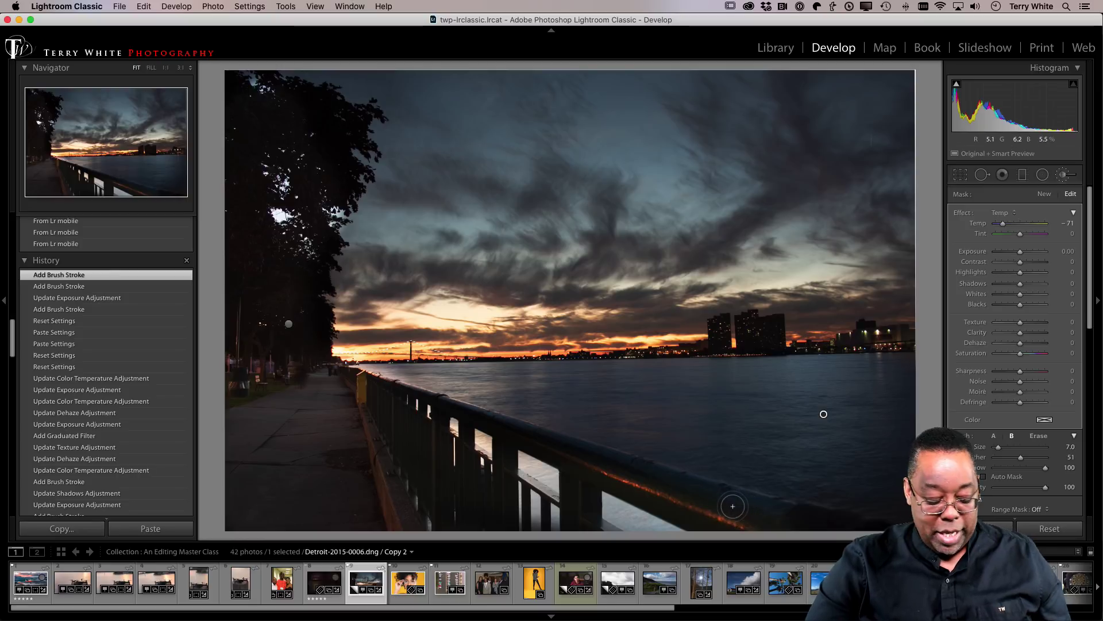
{"action": "key", "text": "alt"}
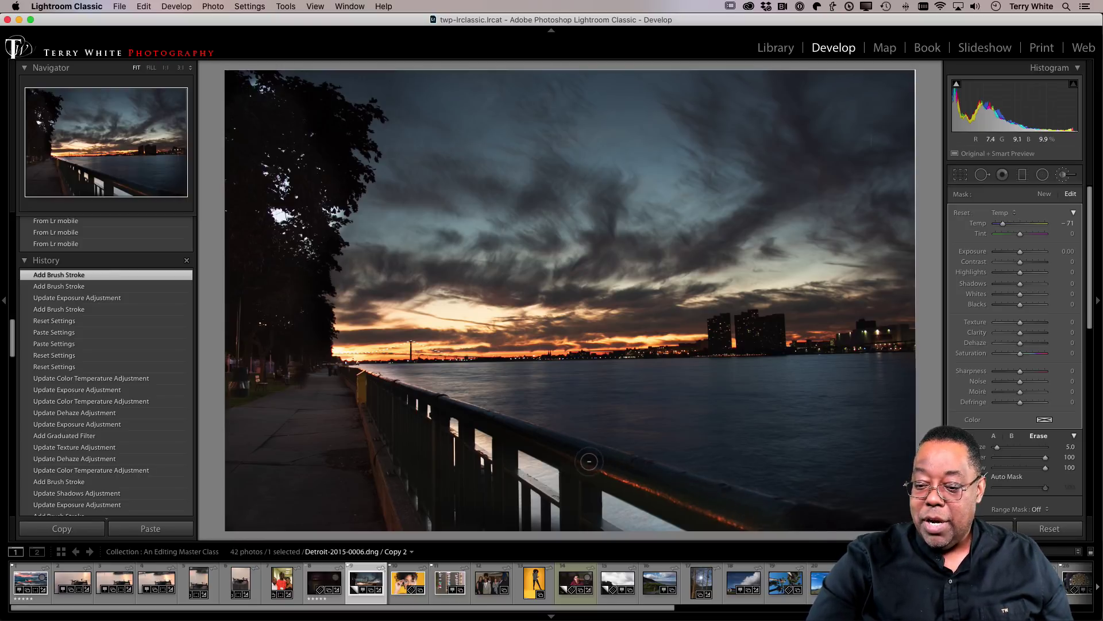
{"action": "left_click_drag", "start_coordinate": [734, 505], "coordinate": [386, 391]}
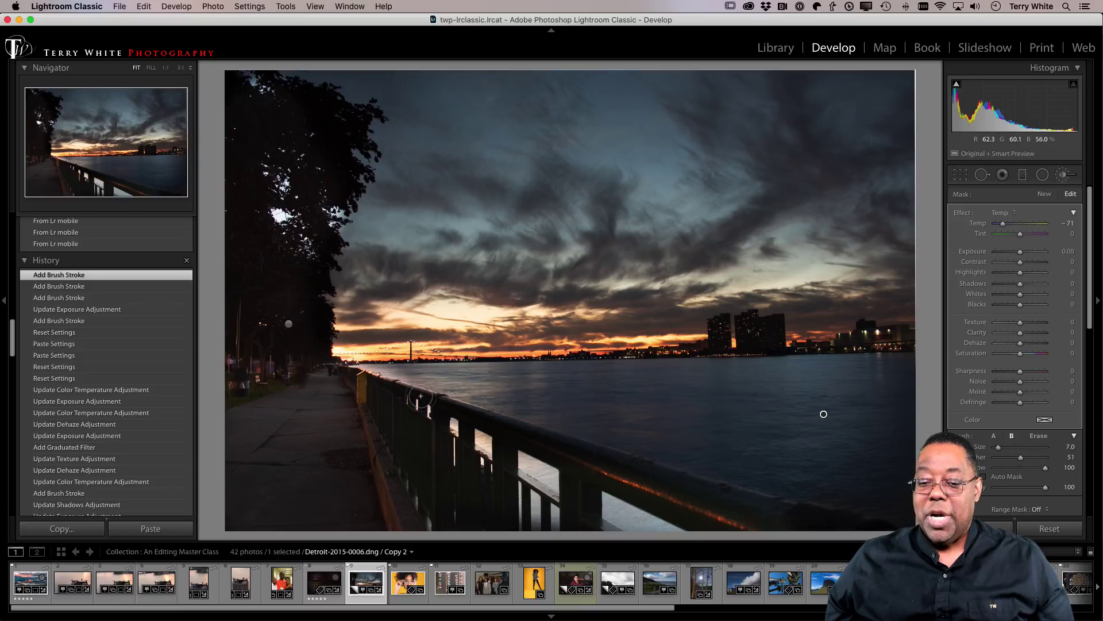
- Check the river mask's overlay, erase the spill at the far end of the railing, and touch up the water beside it
{"action": "mouse_move", "coordinate": [289, 325]}
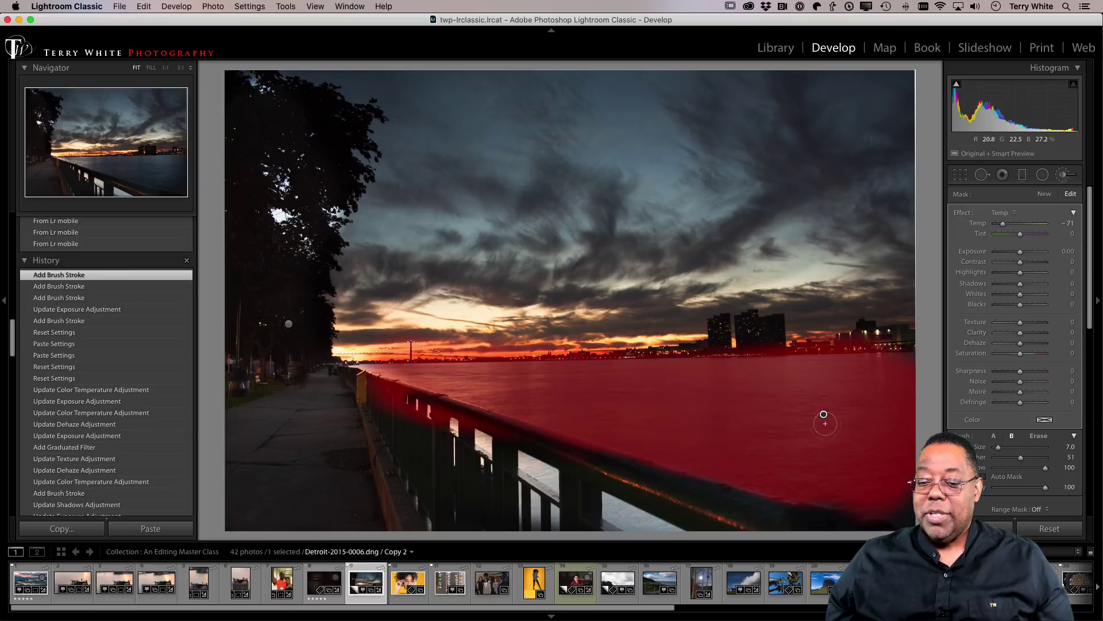
{"action": "mouse_move", "coordinate": [823, 414]}
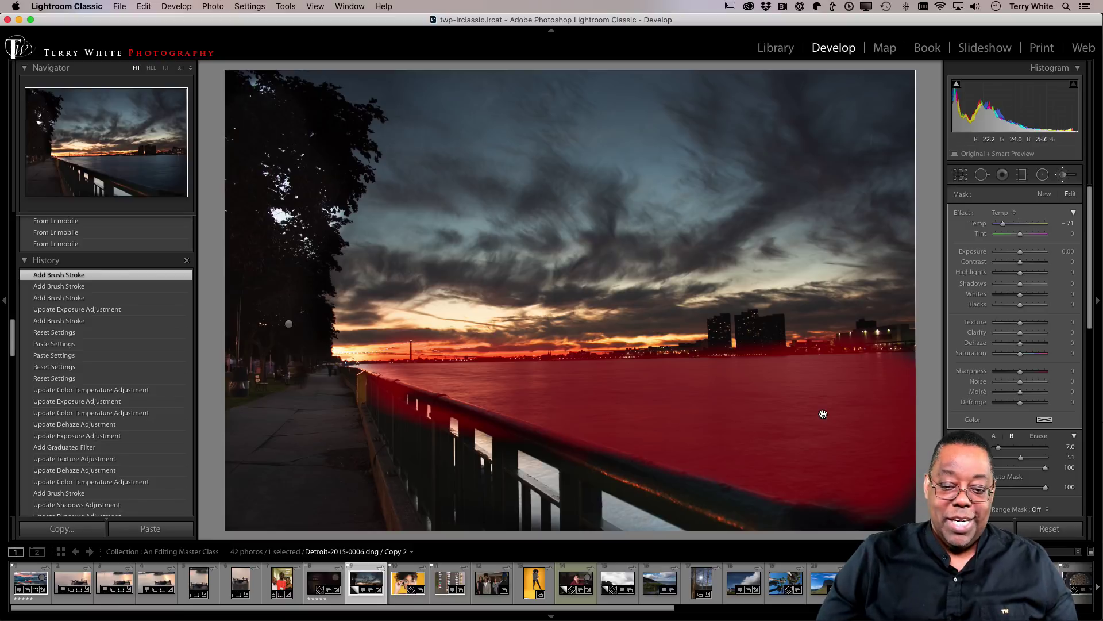
{"action": "key", "text": "alt"}
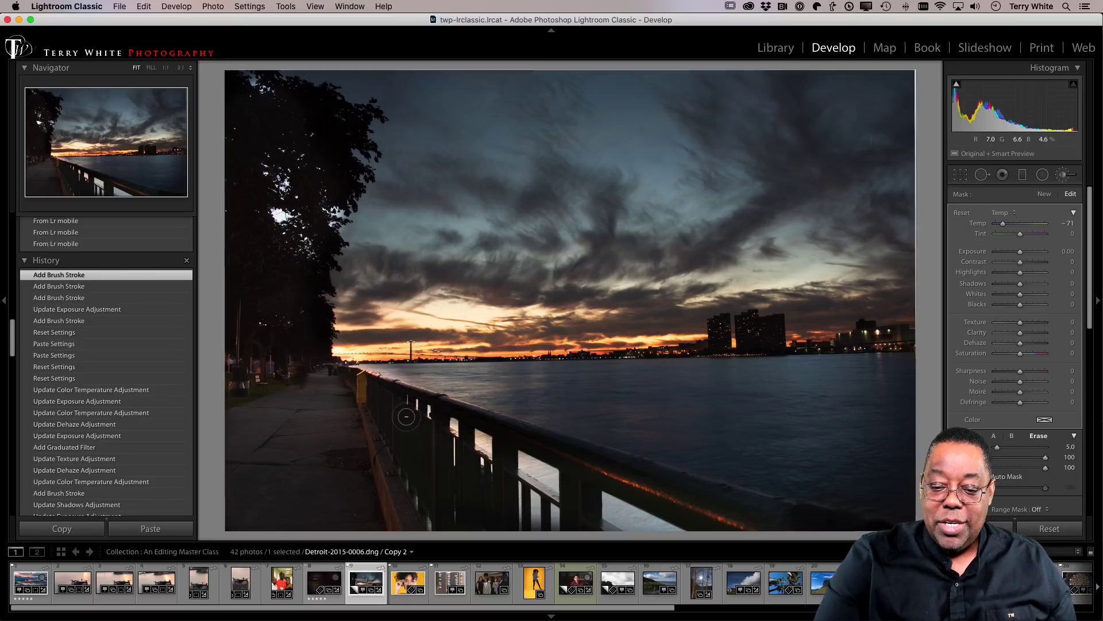
{"action": "mouse_move", "coordinate": [374, 392]}
{"action": "left_mouse_down"}
{"action": "mouse_move", "coordinate": [368, 381]}
{"action": "mouse_move", "coordinate": [454, 424]}
{"action": "left_mouse_up"}
{"action": "left_click_drag", "start_coordinate": [409, 363], "coordinate": [404, 375]}
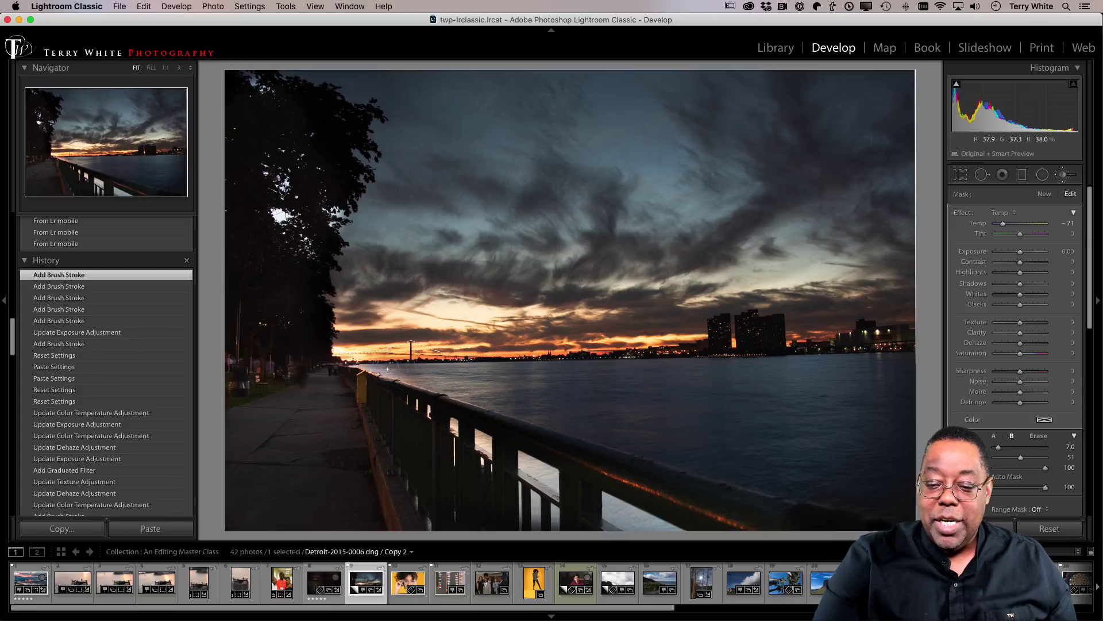
{"action": "left_click", "coordinate": [388, 368]}
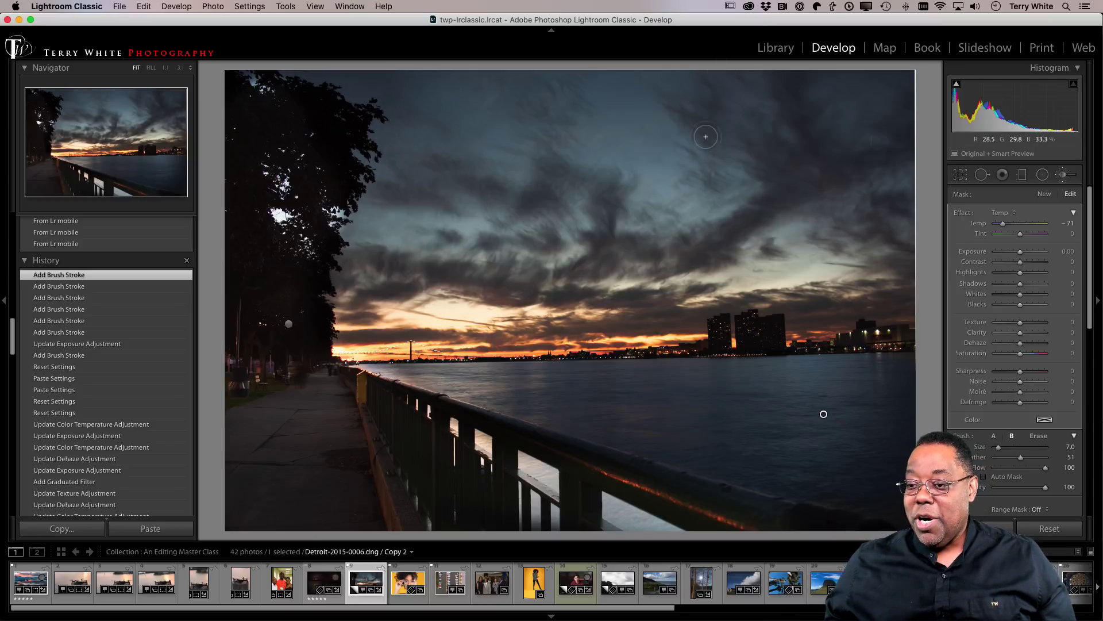
- Add a graduated filter with the Dehaze effect from the top edge of the sky down to the horizon
{"action": "left_click", "coordinate": [1024, 174]}
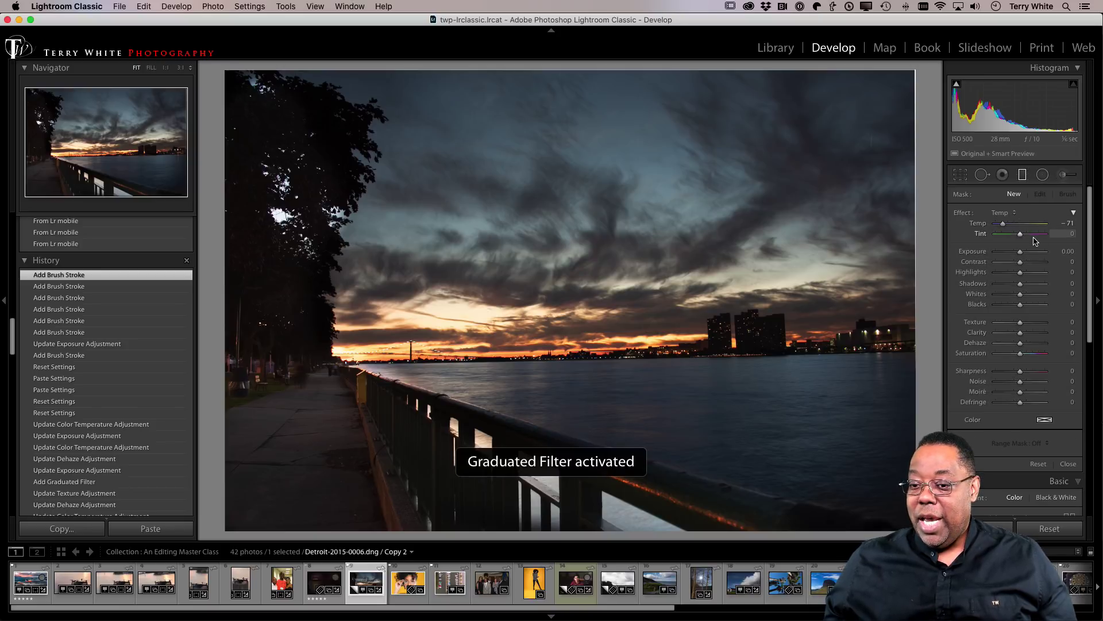
{"action": "left_click", "coordinate": [1014, 213]}
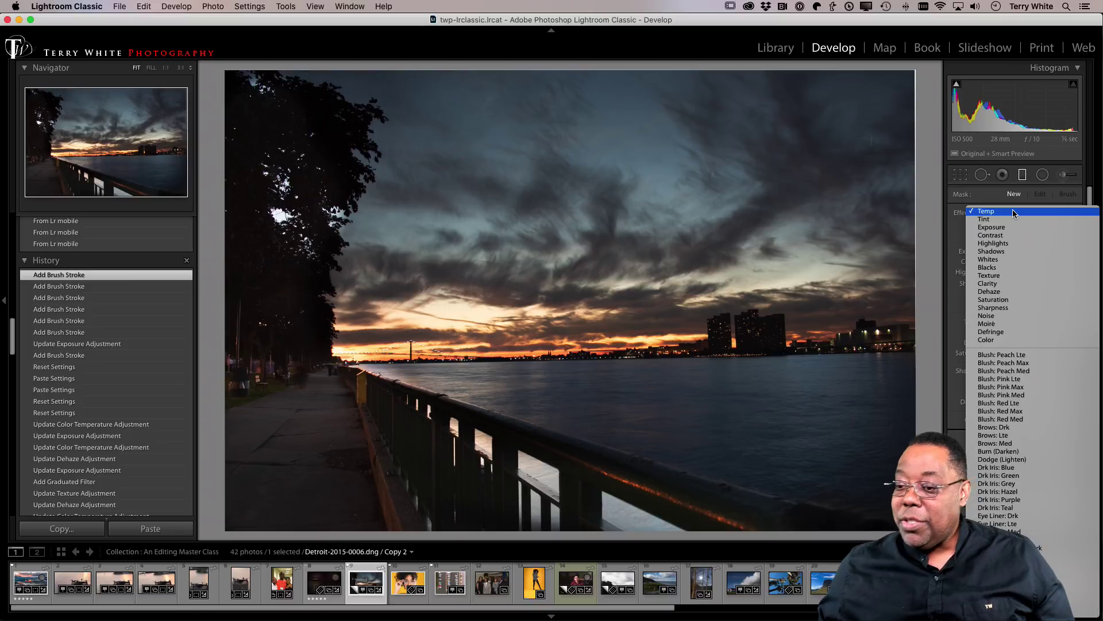
{"action": "left_click", "coordinate": [1015, 292]}
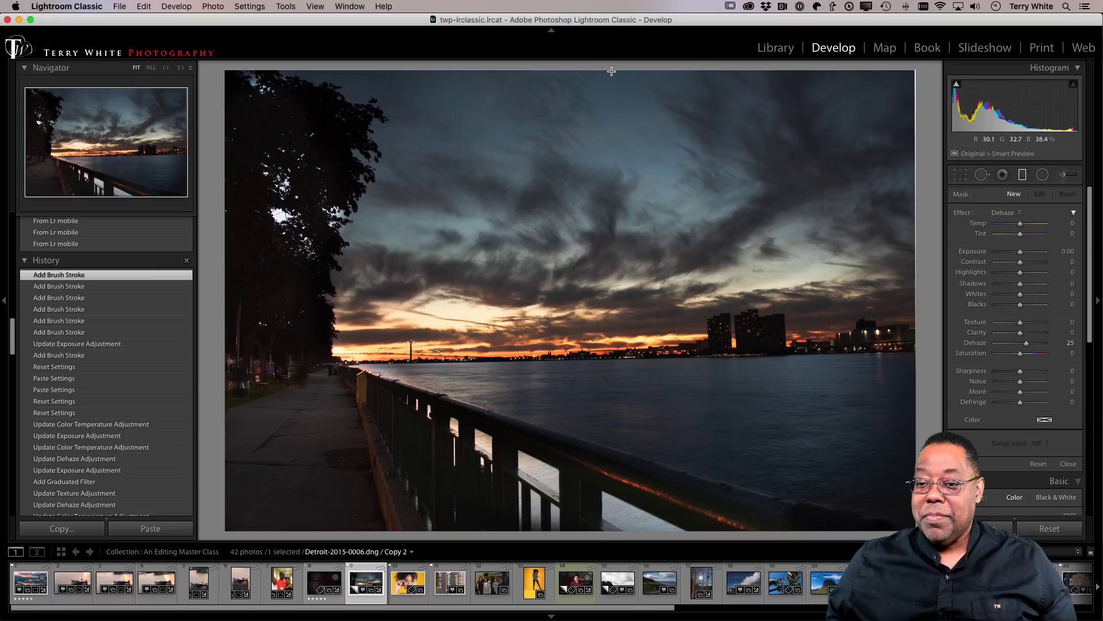
{"action": "left_click_drag", "start_coordinate": [611, 71], "coordinate": [612, 351]}
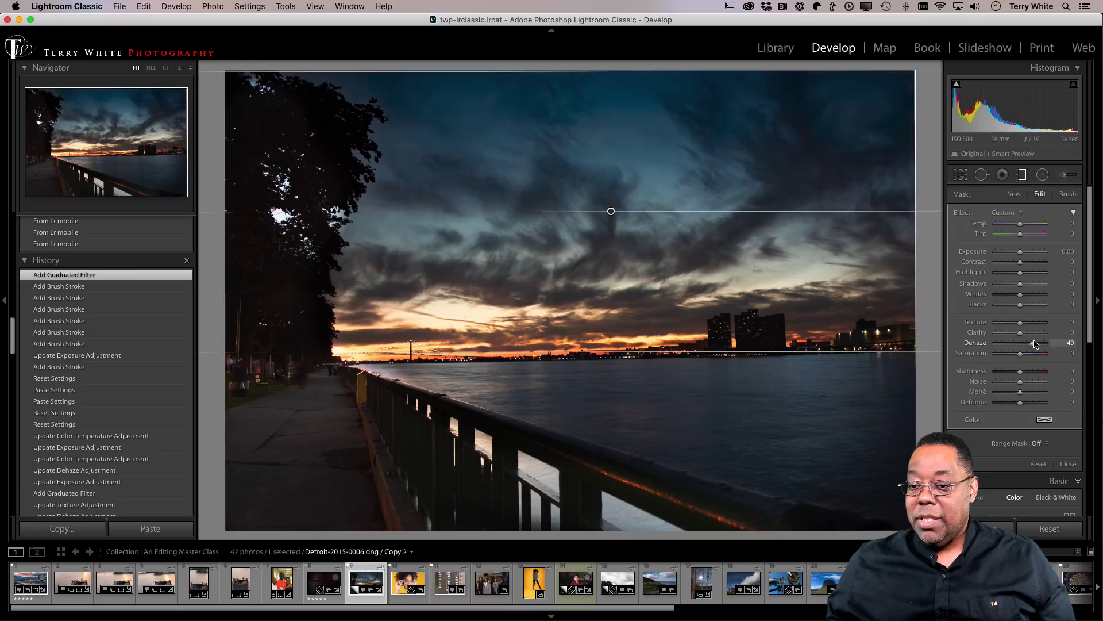
- Set the sky filter's Dehaze to 49, Temp to −38 and Saturation to 42, and compare with the before view
{"action": "left_click_drag", "start_coordinate": [1026, 344], "coordinate": [1032, 344]}
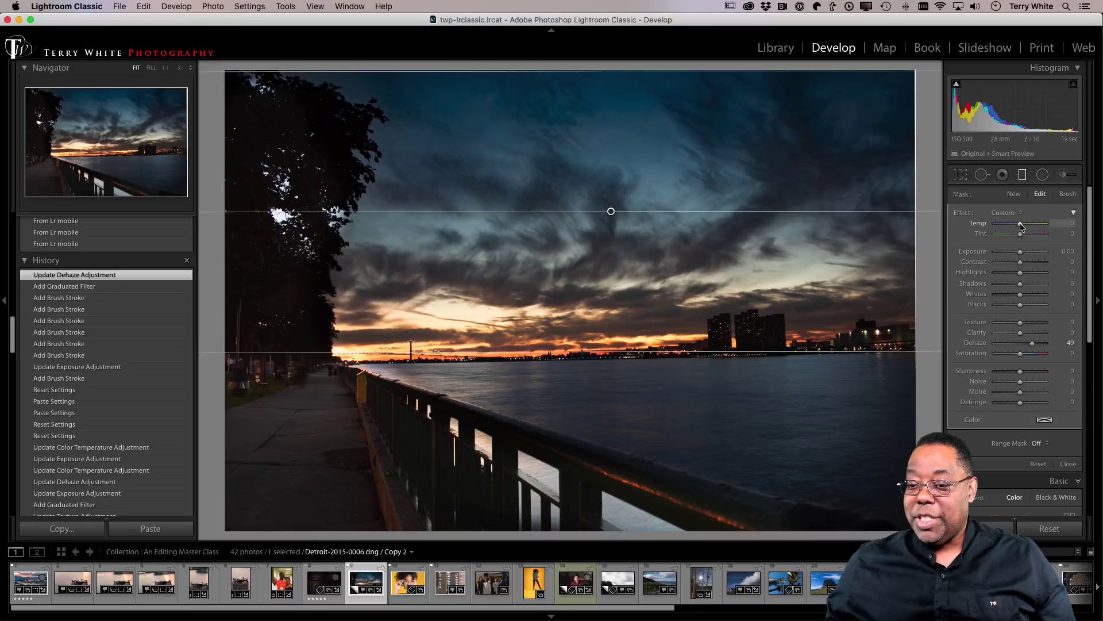
{"action": "left_click_drag", "start_coordinate": [1020, 226], "coordinate": [1012, 228]}
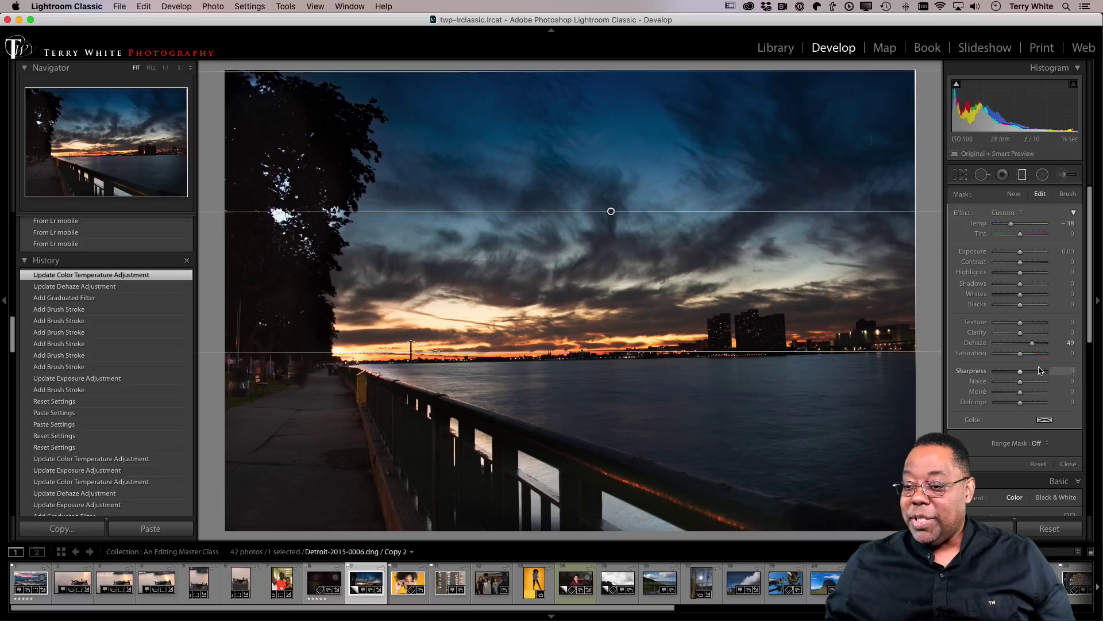
{"action": "left_click_drag", "start_coordinate": [1022, 357], "coordinate": [1030, 357]}
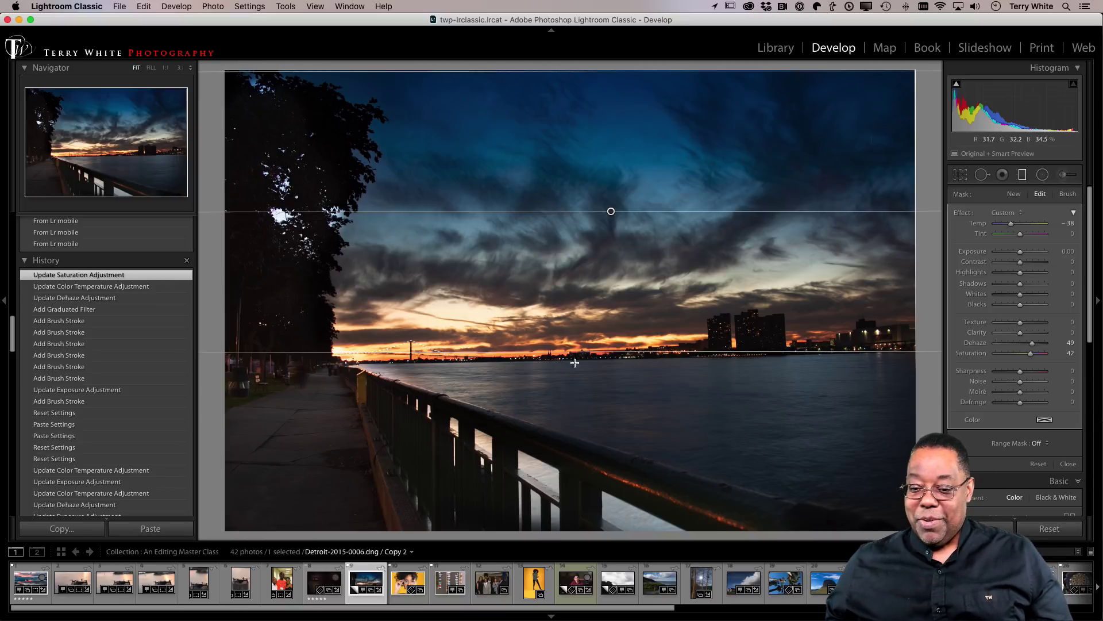
{"action": "key", "text": "backslash"}
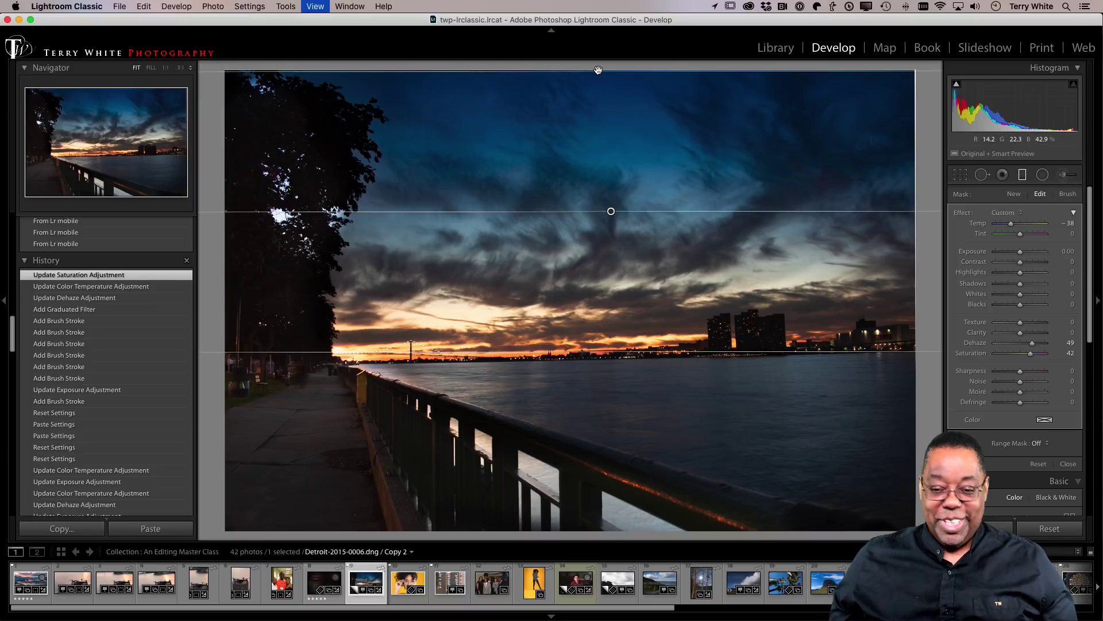
- Open the glasses portrait Tuki-5-0275.dng in Develop and show its Basic adjustments
{"action": "key", "text": "g"}
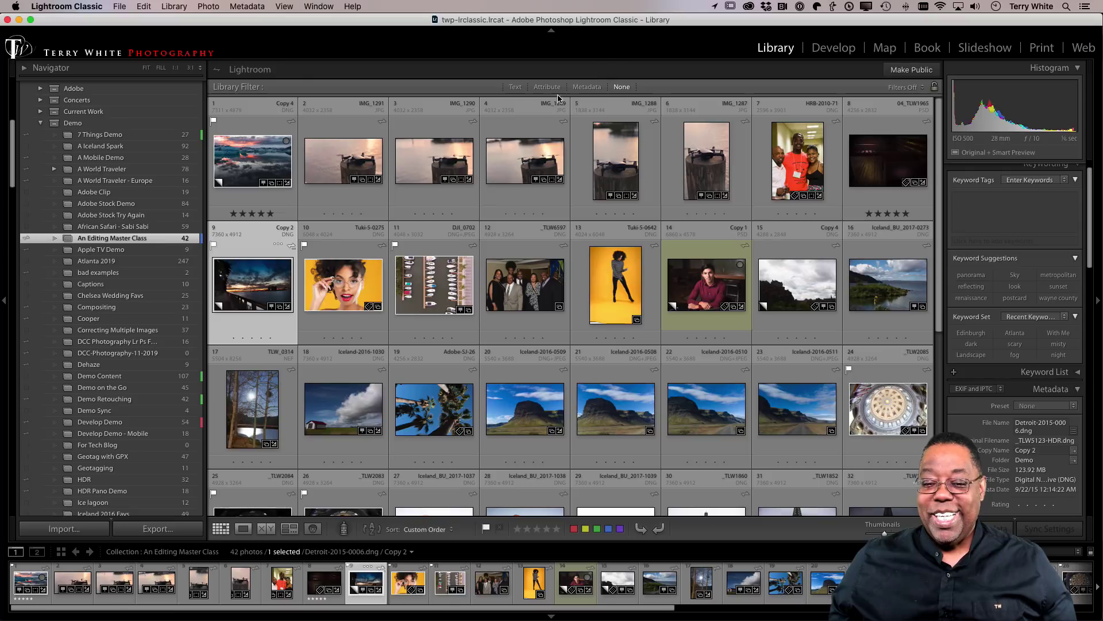
{"action": "left_click", "coordinate": [340, 290]}
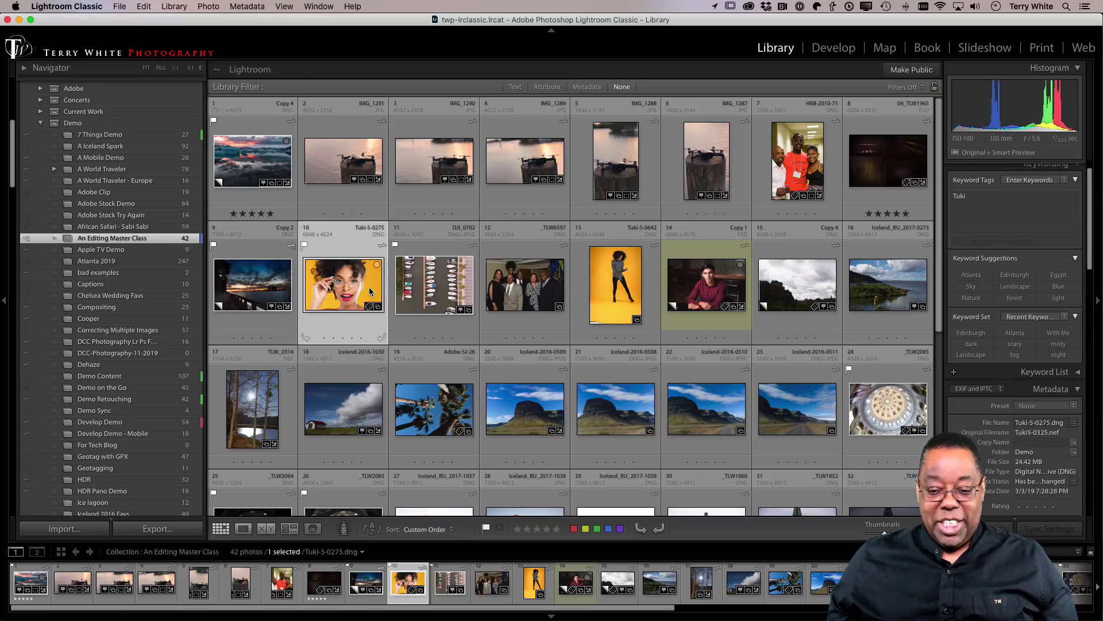
{"action": "key", "text": "d"}
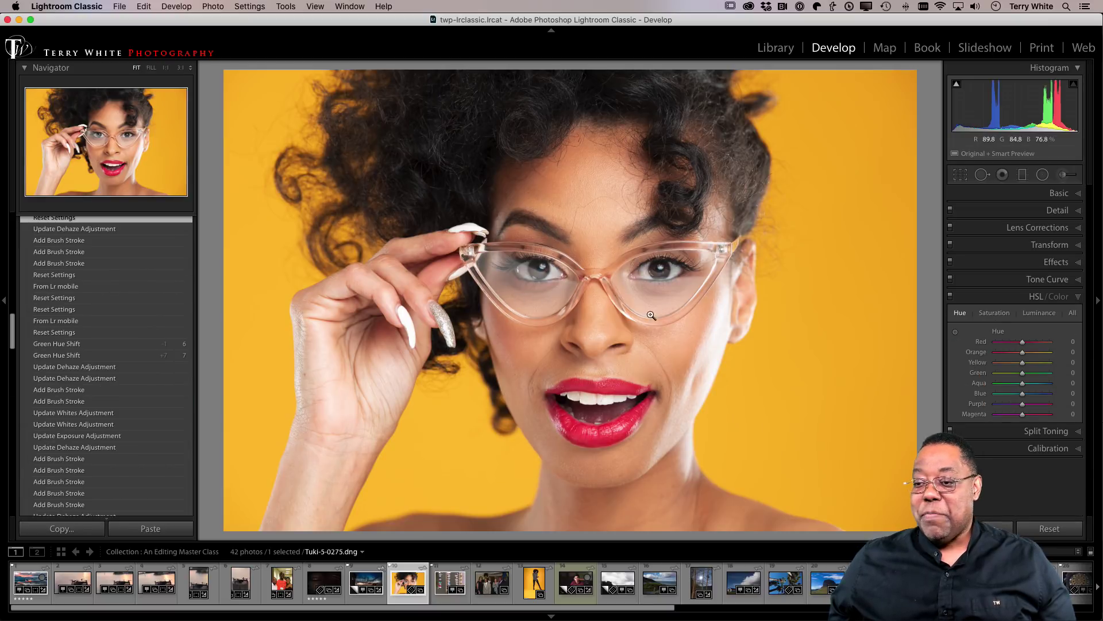
{"action": "left_click", "coordinate": [1063, 193]}
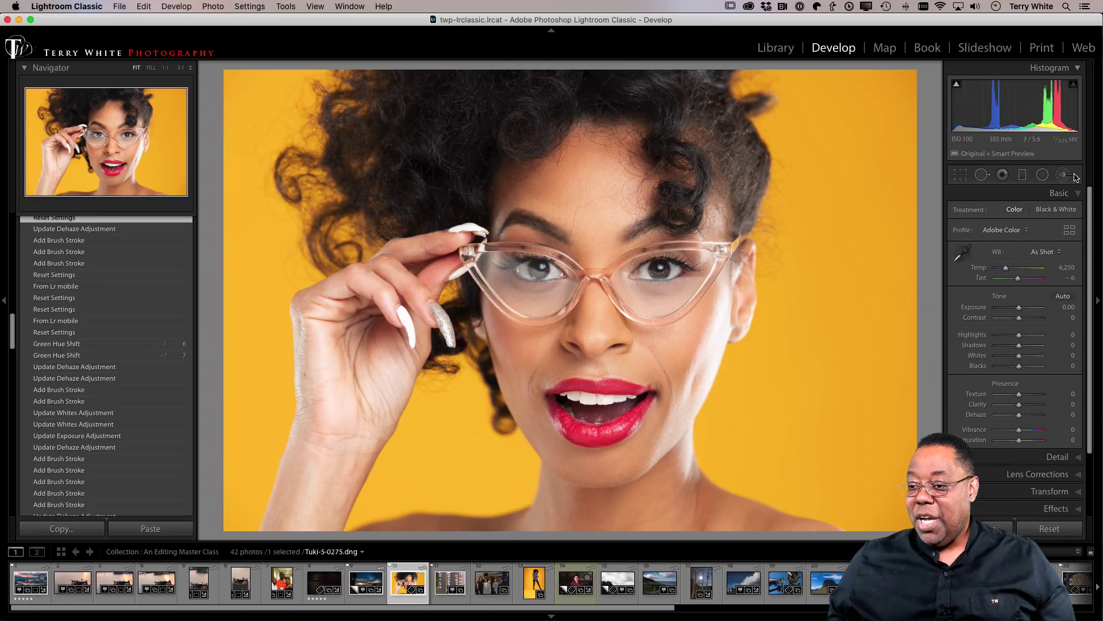
- Paint an Adjustment Brush mask with the Dehaze effect over both eyeglass lenses and raise its Dehaze to 58
{"action": "key", "text": "k"}
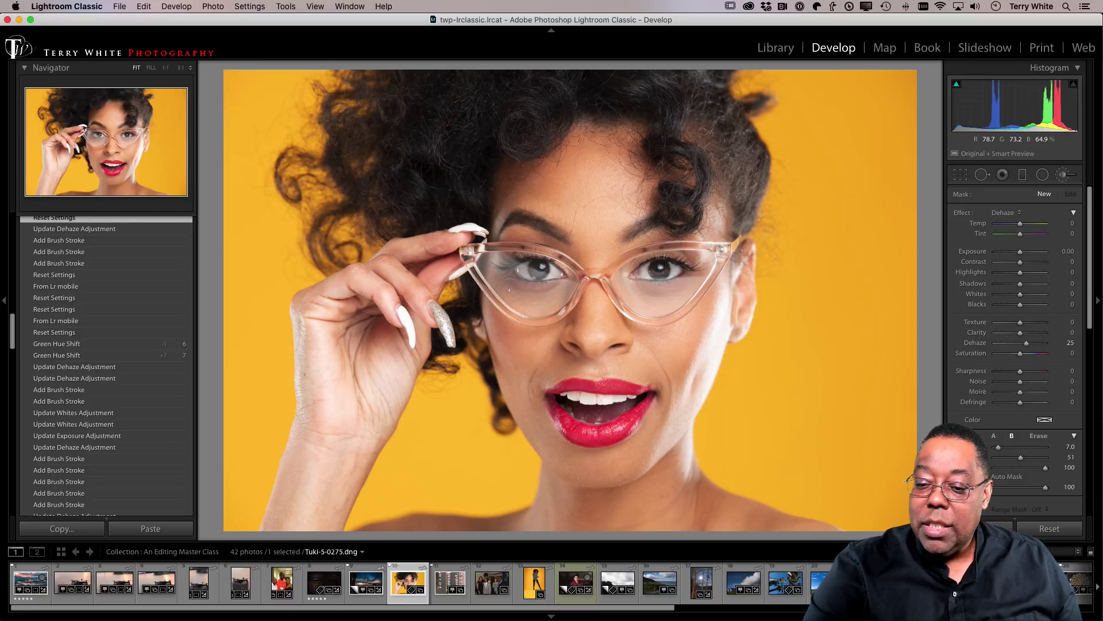
{"action": "left_click_drag", "start_coordinate": [508, 290], "coordinate": [540, 290]}
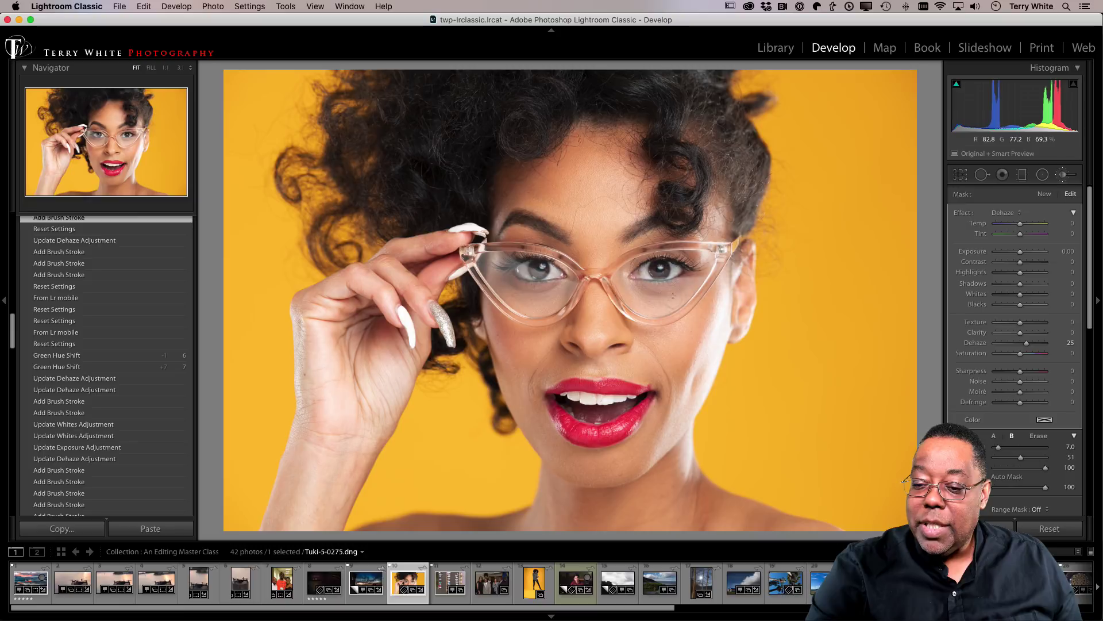
{"action": "left_click_drag", "start_coordinate": [534, 293], "coordinate": [546, 299]}
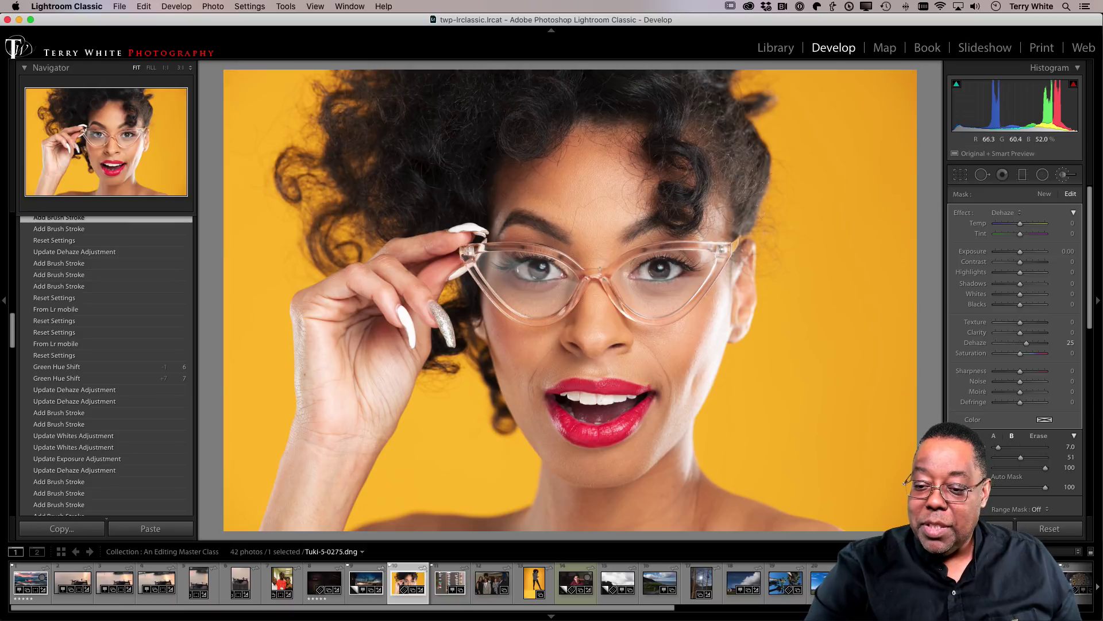
{"action": "left_click_drag", "start_coordinate": [599, 269], "coordinate": [624, 280]}
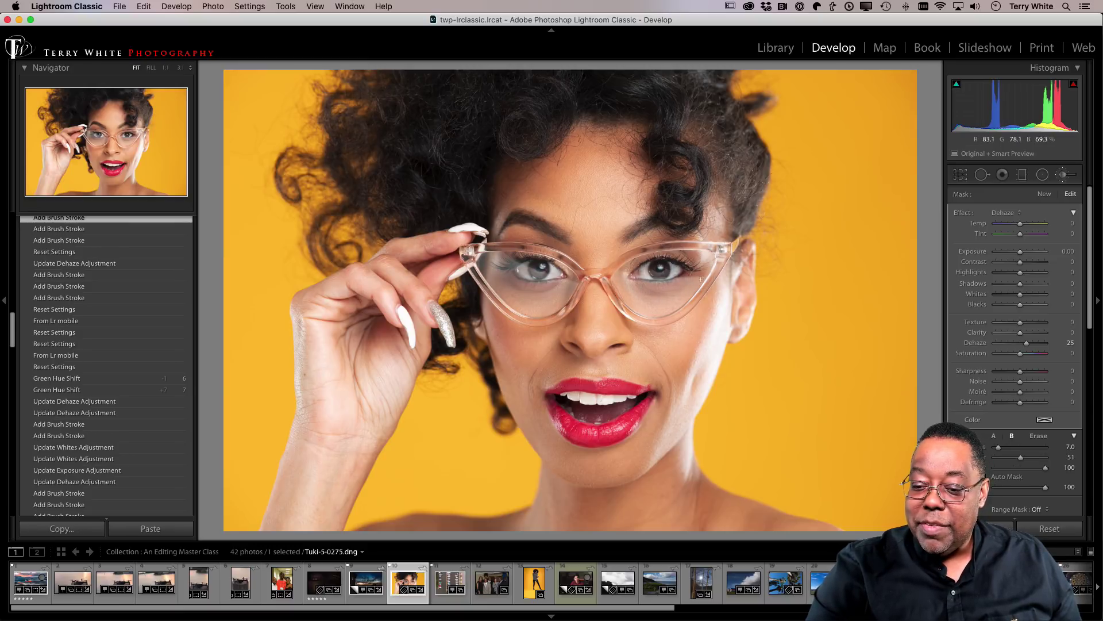
{"action": "left_click_drag", "start_coordinate": [700, 279], "coordinate": [684, 259]}
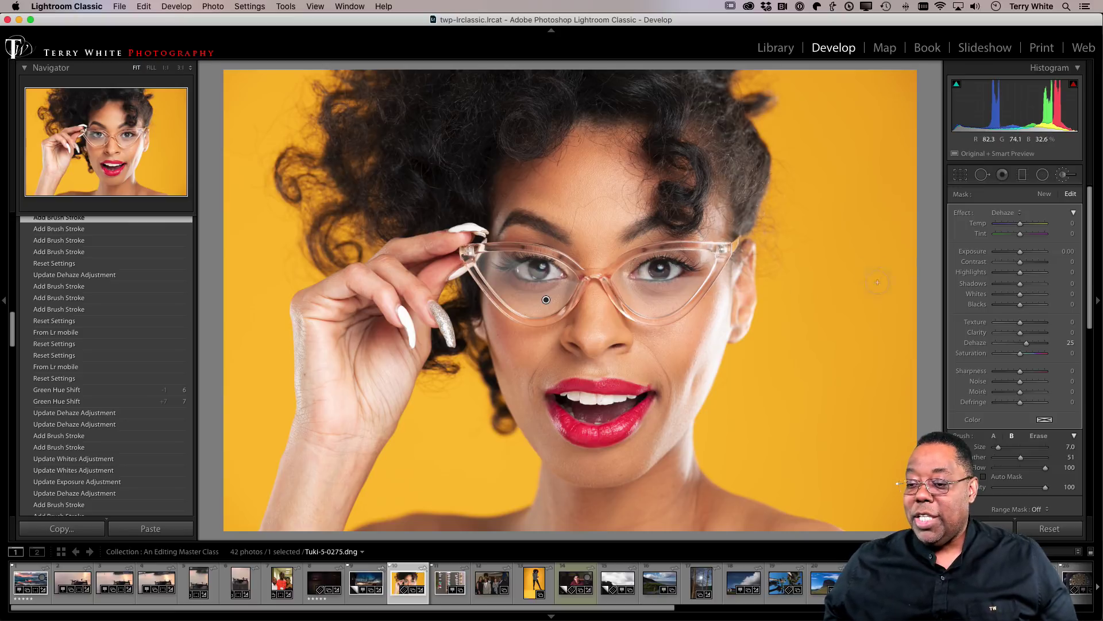
{"action": "mouse_move", "coordinate": [1028, 347]}
{"action": "left_mouse_down"}
{"action": "mouse_move", "coordinate": [1038, 347]}
{"action": "mouse_move", "coordinate": [1000, 347]}
{"action": "mouse_move", "coordinate": [1033, 345]}
{"action": "left_mouse_up"}
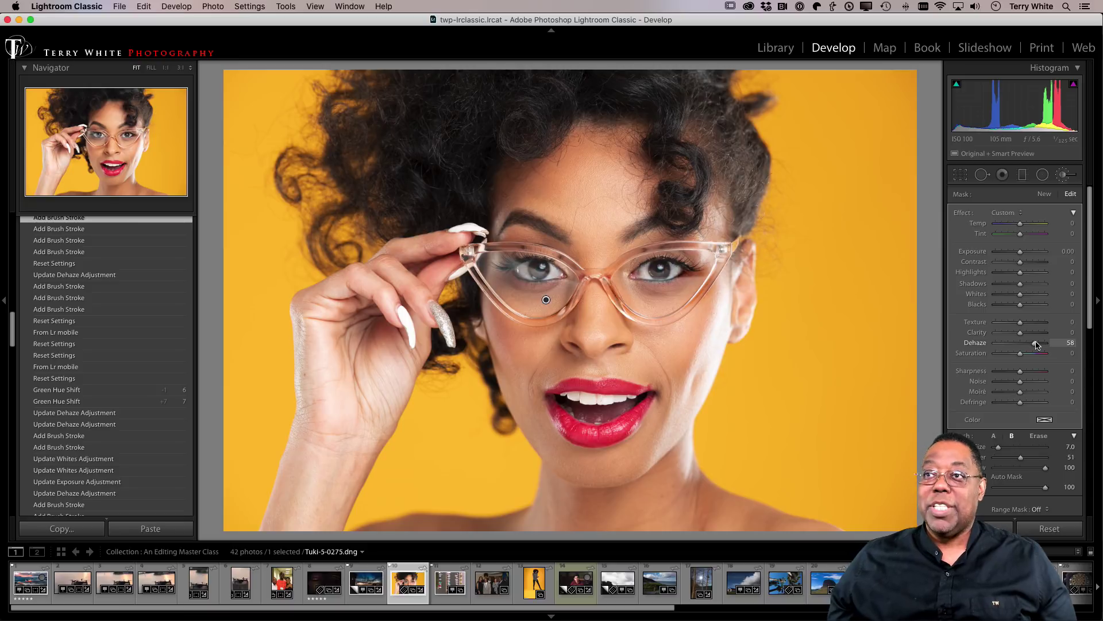
{"action": "left_click_drag", "start_coordinate": [1037, 343], "coordinate": [1037, 343]}
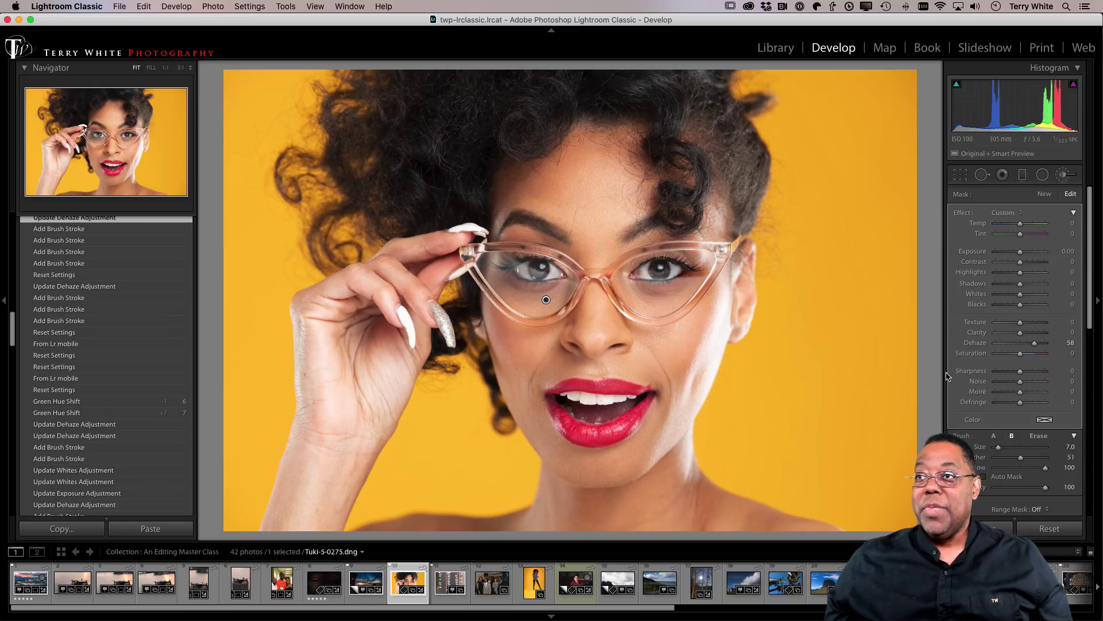
- Return to the Library grid and open the group photo _TLW6597.dng in Loupe view
{"action": "key", "text": "g"}
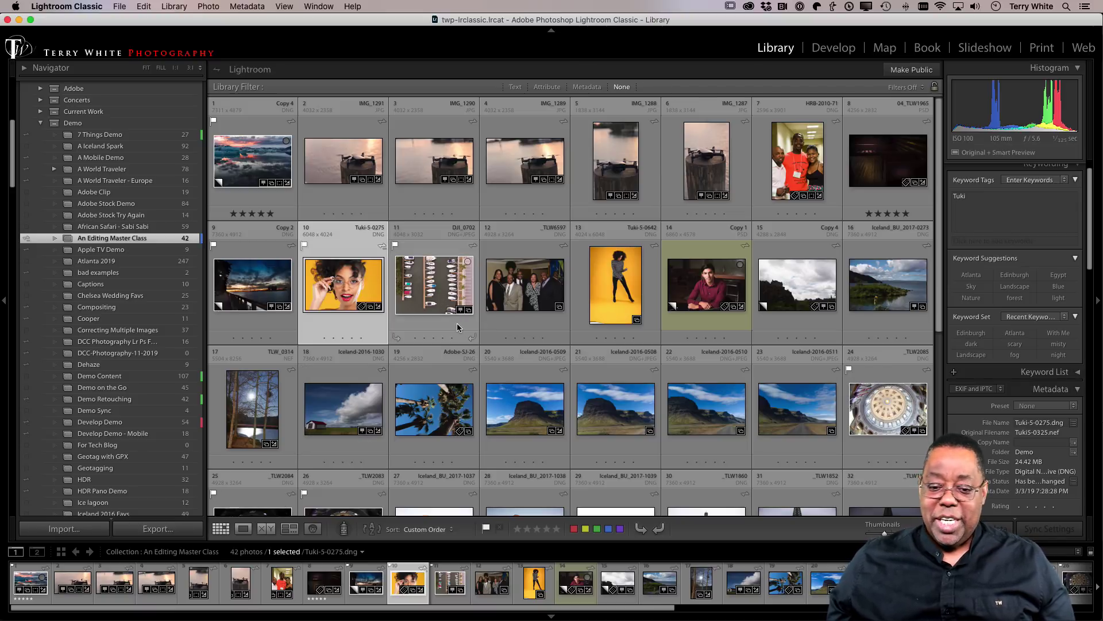
{"action": "left_click", "coordinate": [513, 288]}
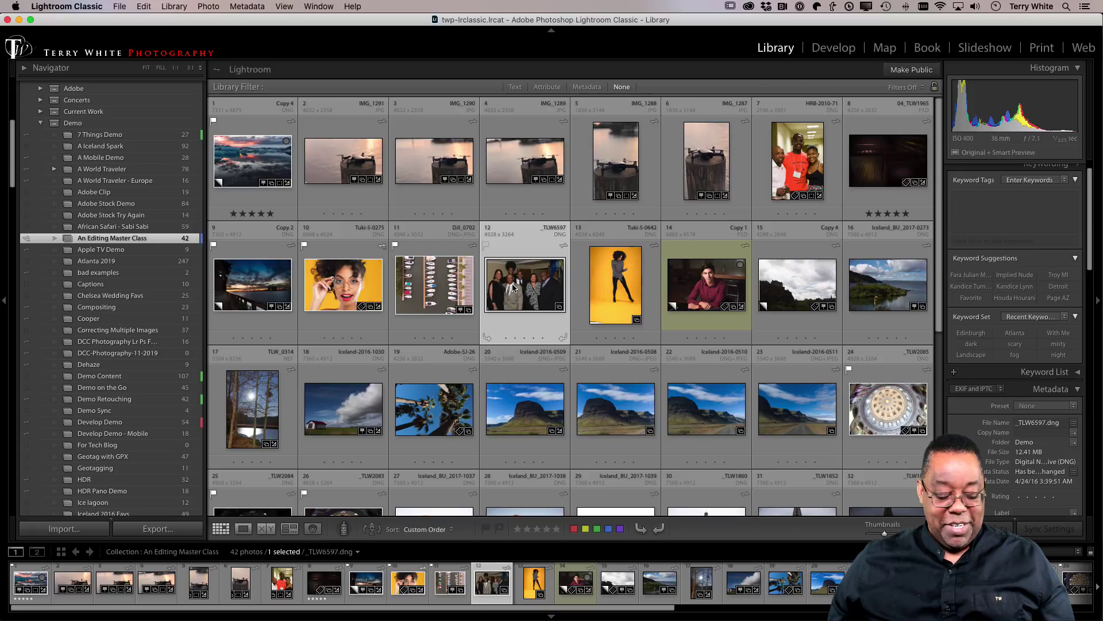
{"action": "key", "text": "e"}
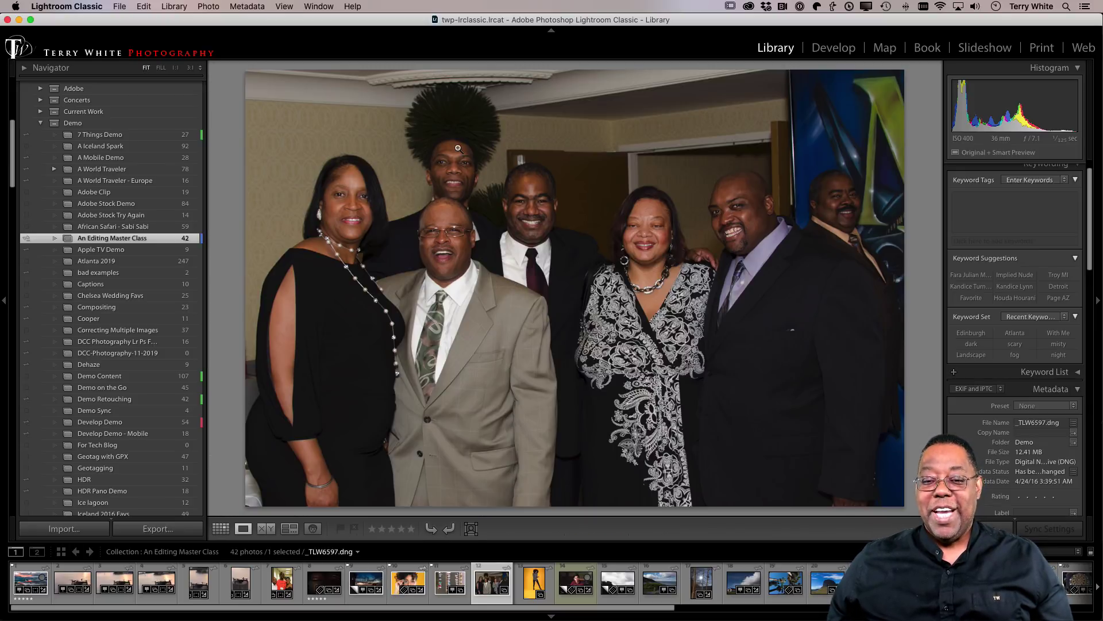
- Inspect the face and hair of the man at the back of the group photo up close and return to the grid
{"action": "left_click", "coordinate": [458, 148]}
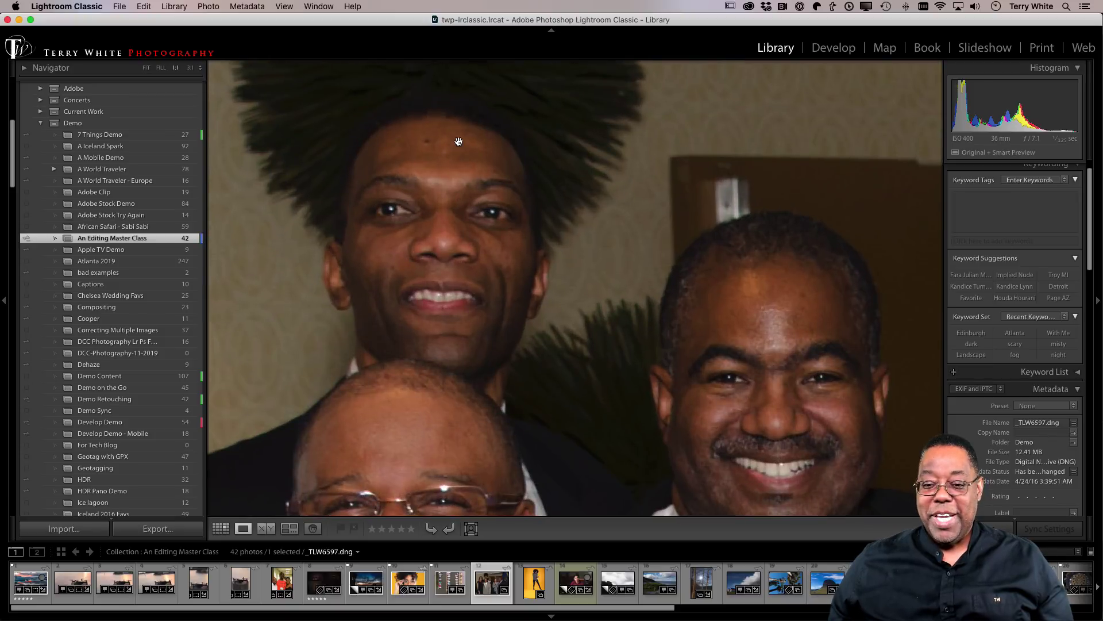
{"action": "left_click", "coordinate": [458, 141]}
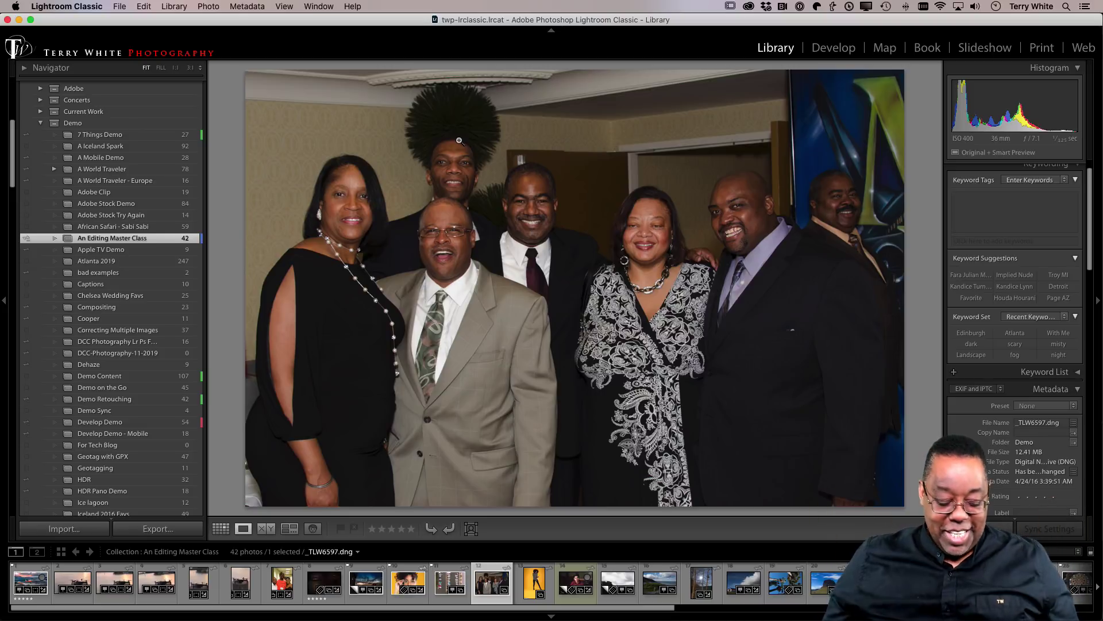
{"action": "key", "text": "g"}
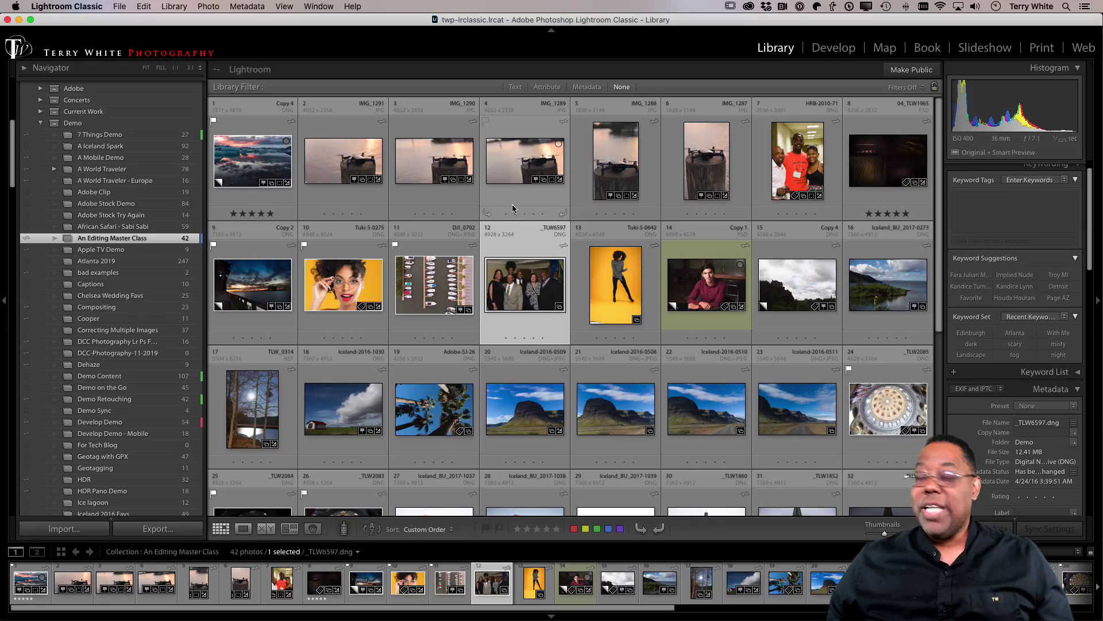
- Open Tuki-5-0642.dng in Develop and heal the white gap in the photo's lower-left corner with Spot Removal at size 76
{"action": "left_click", "coordinate": [617, 281]}
{"action": "key", "text": "d"}
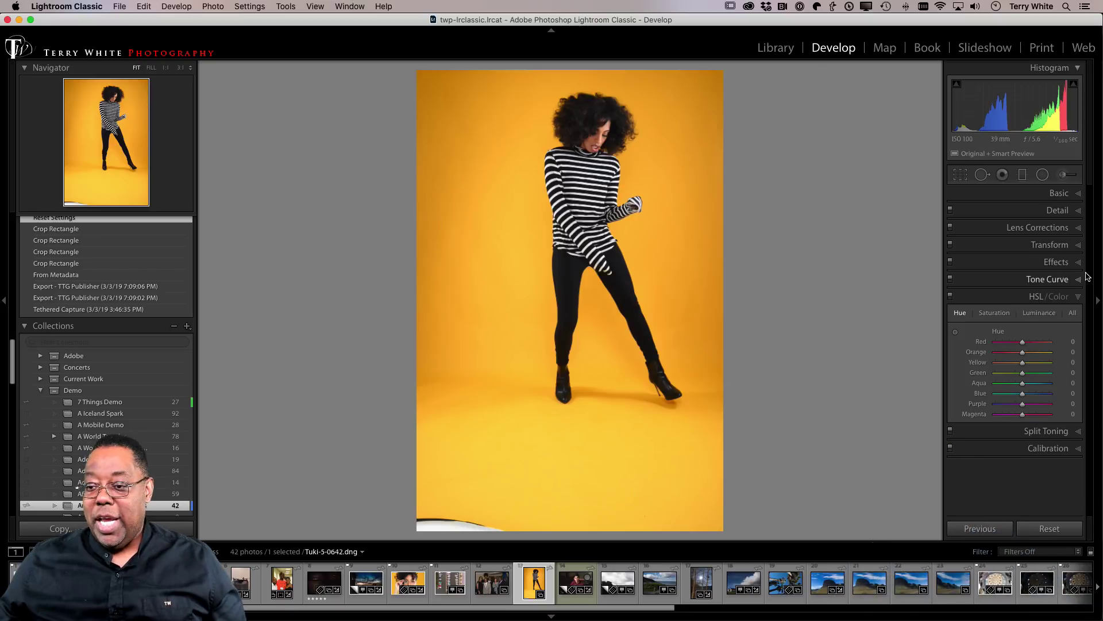
{"action": "left_click", "coordinate": [981, 175]}
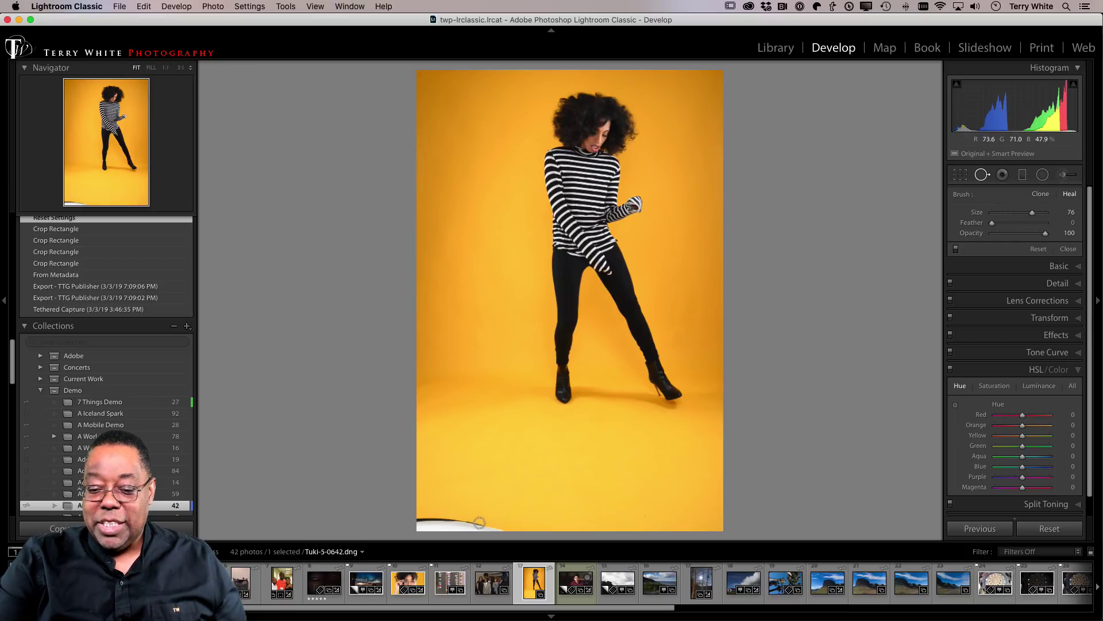
{"action": "mouse_move", "coordinate": [483, 523]}
{"action": "left_mouse_down"}
{"action": "mouse_move", "coordinate": [410, 520]}
{"action": "mouse_move", "coordinate": [505, 528]}
{"action": "mouse_move", "coordinate": [436, 522]}
{"action": "left_mouse_up"}
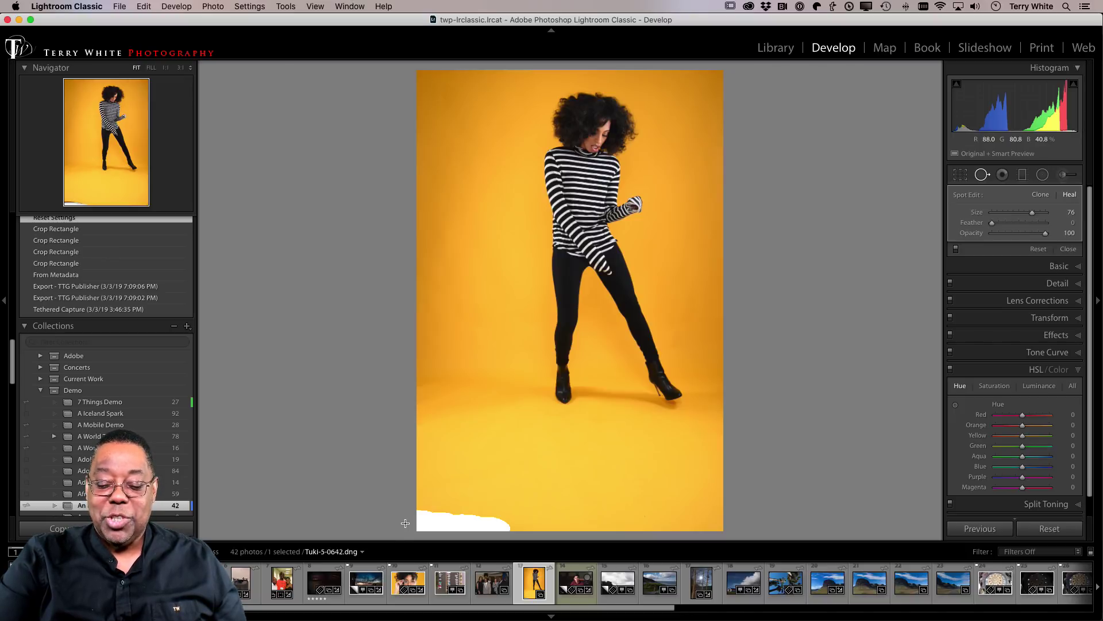
{"action": "left_click_drag", "start_coordinate": [377, 516], "coordinate": [377, 520]}
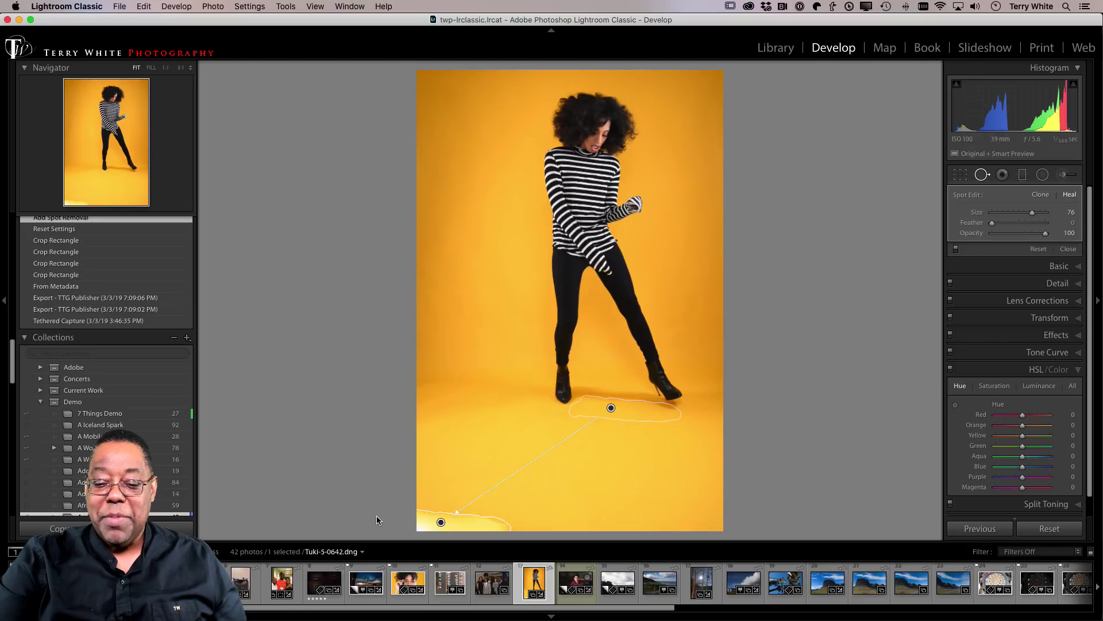
- Switch the corner spot edit to Clone and move its source onto the clean yellow floor directly beside the corner
{"action": "left_click_drag", "start_coordinate": [611, 407], "coordinate": [504, 463]}
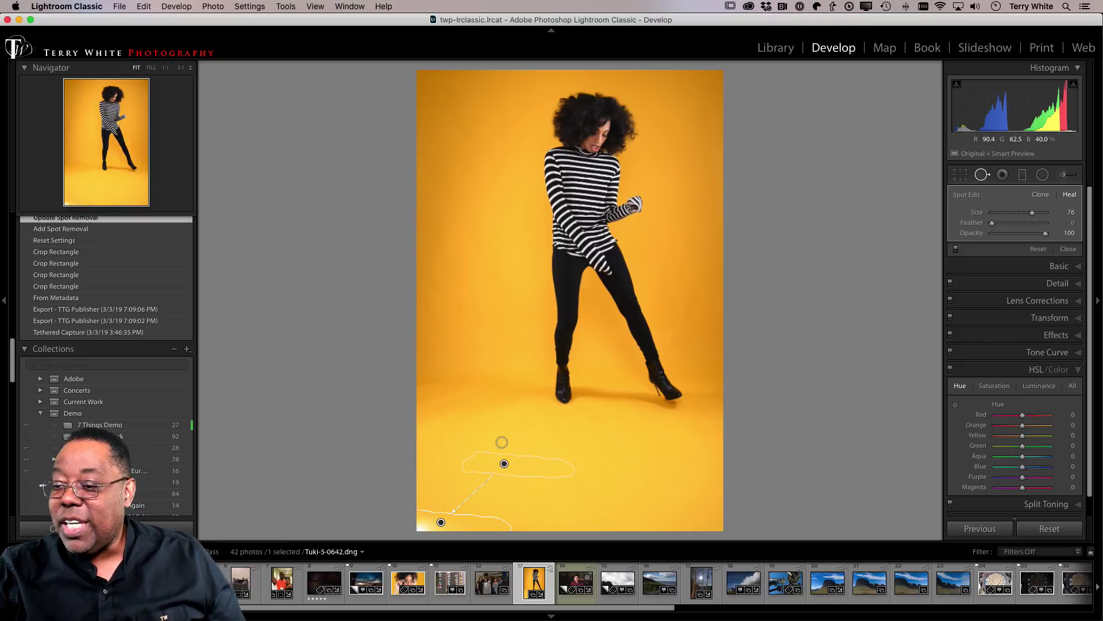
{"action": "left_click", "coordinate": [1041, 195]}
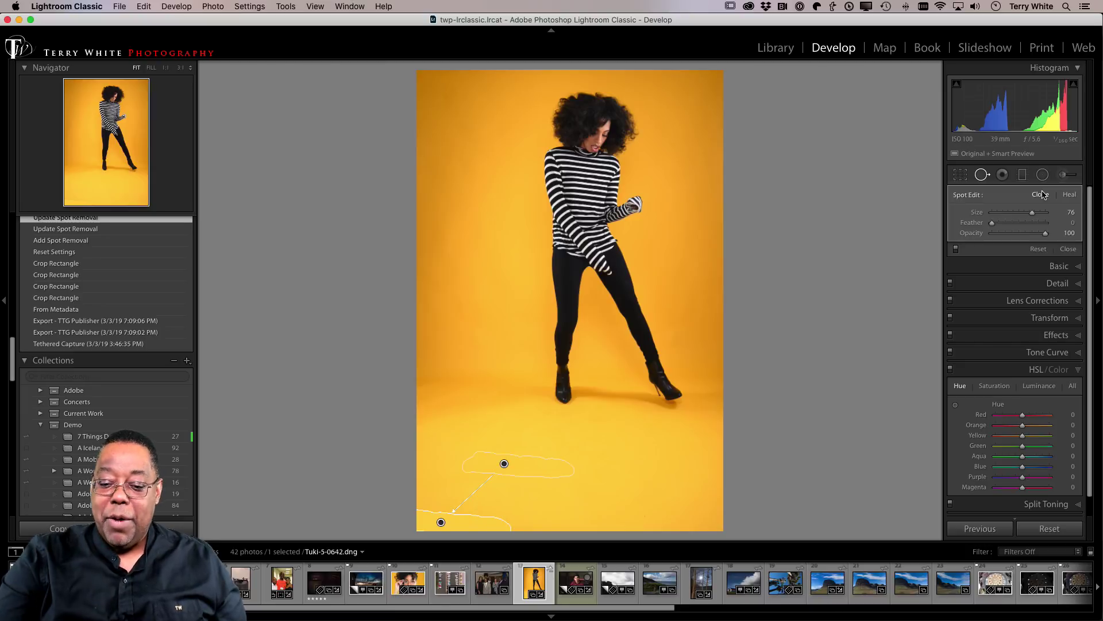
{"action": "mouse_move", "coordinate": [505, 463]}
{"action": "left_mouse_down"}
{"action": "mouse_move", "coordinate": [529, 463]}
{"action": "mouse_move", "coordinate": [574, 500]}
{"action": "mouse_move", "coordinate": [569, 521]}
{"action": "left_mouse_up"}
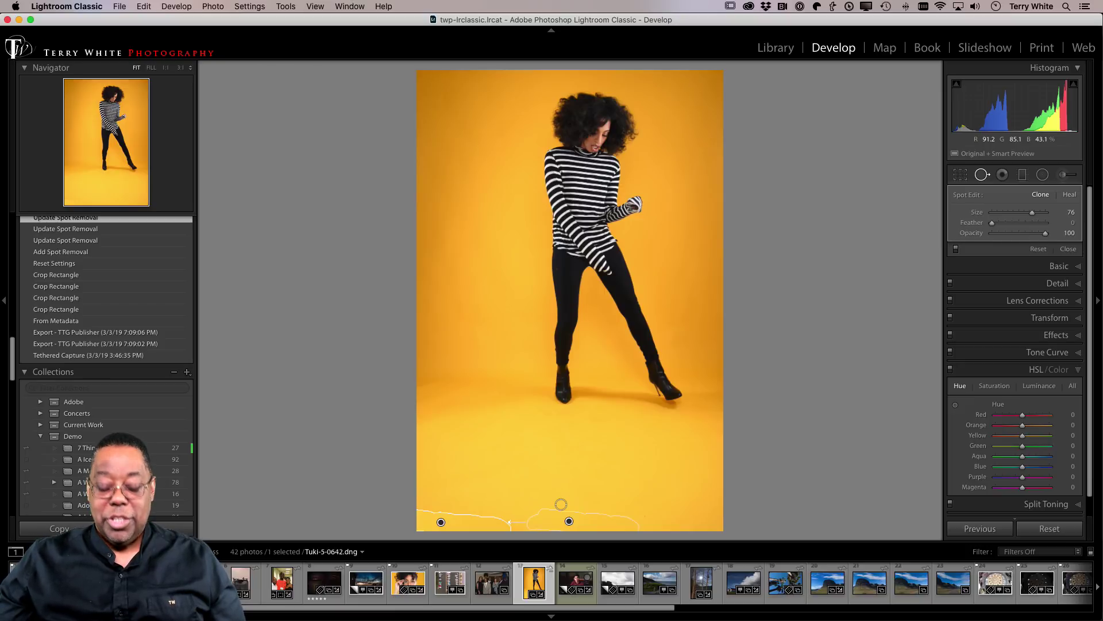
- Return to the Library grid and open the palm tree photo Adobe-SJ-26.dng in Develop
{"action": "key", "text": "g"}
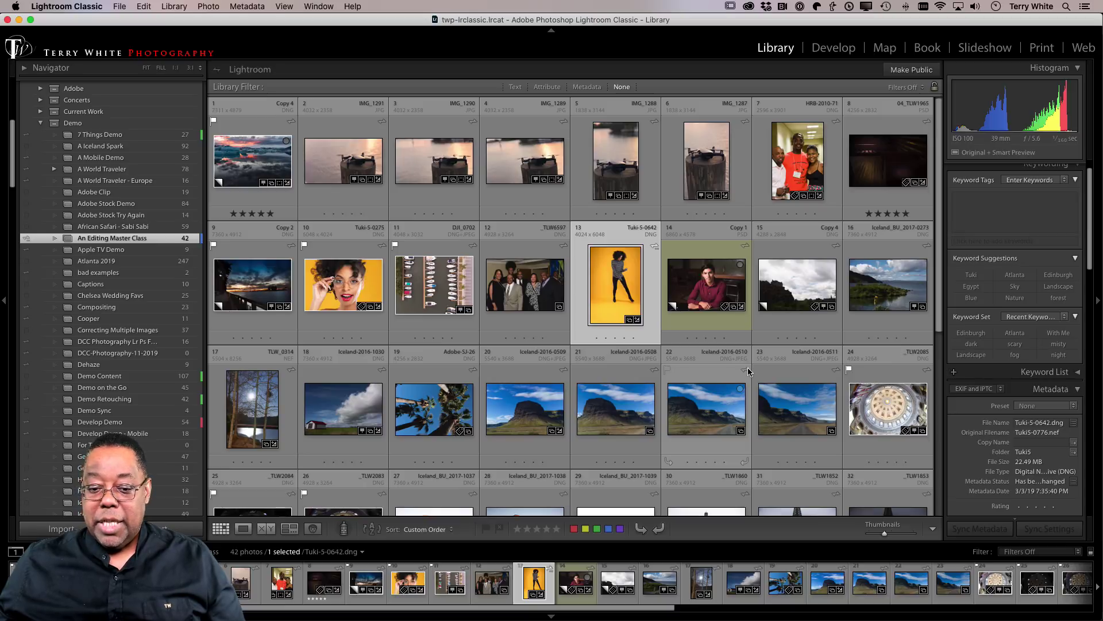
{"action": "scroll", "coordinate": [733, 395], "scroll_direction": "down", "scroll_amount": 3}
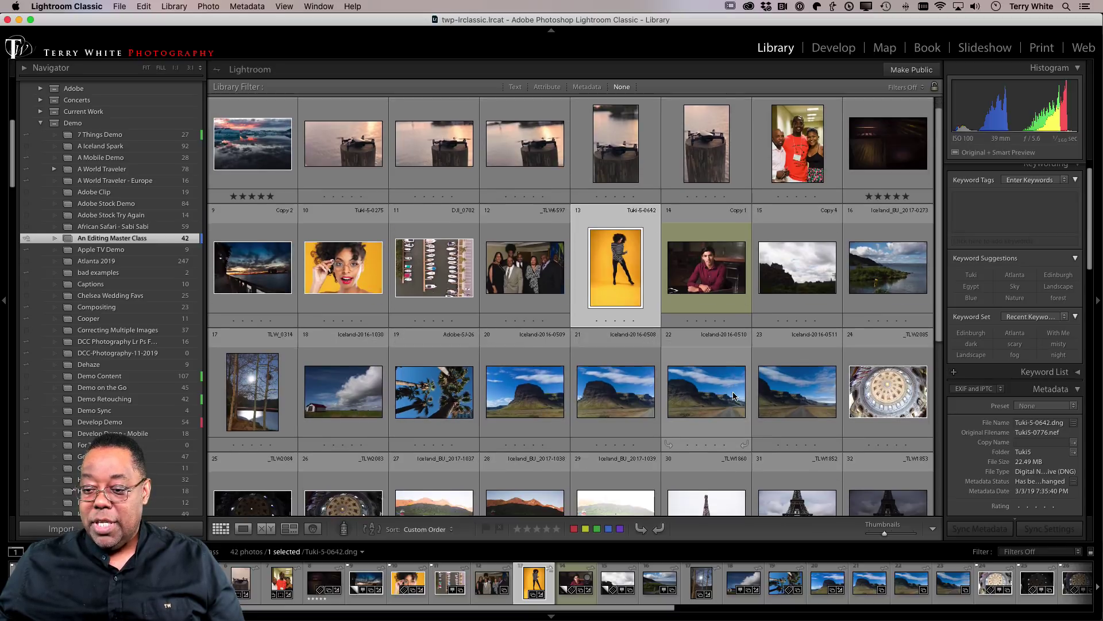
{"action": "key", "text": "j"}
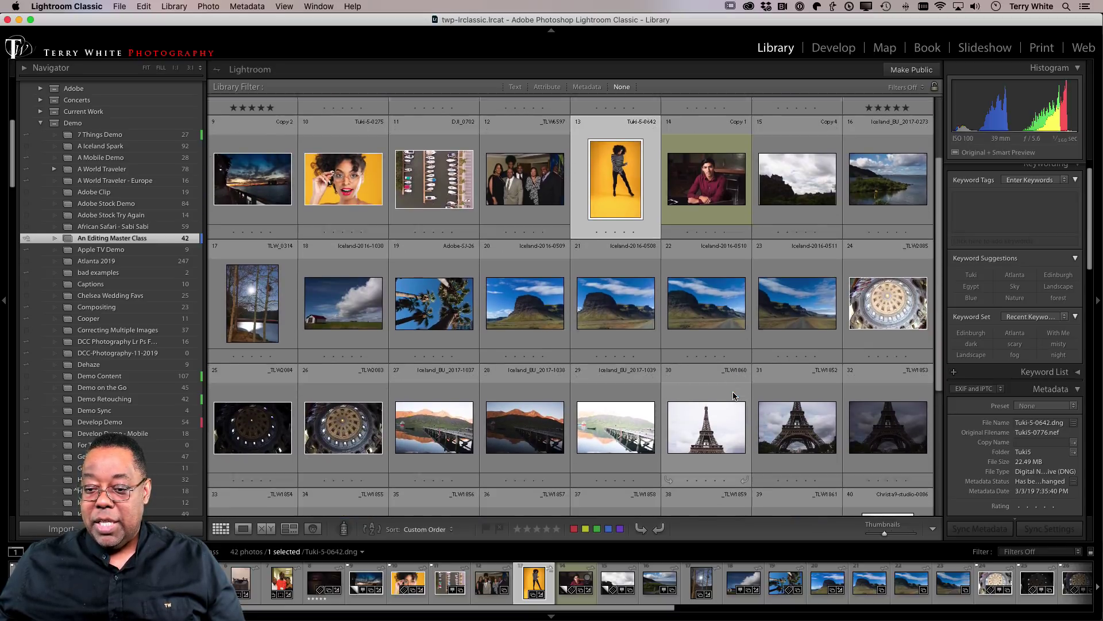
{"action": "key", "text": "j"}
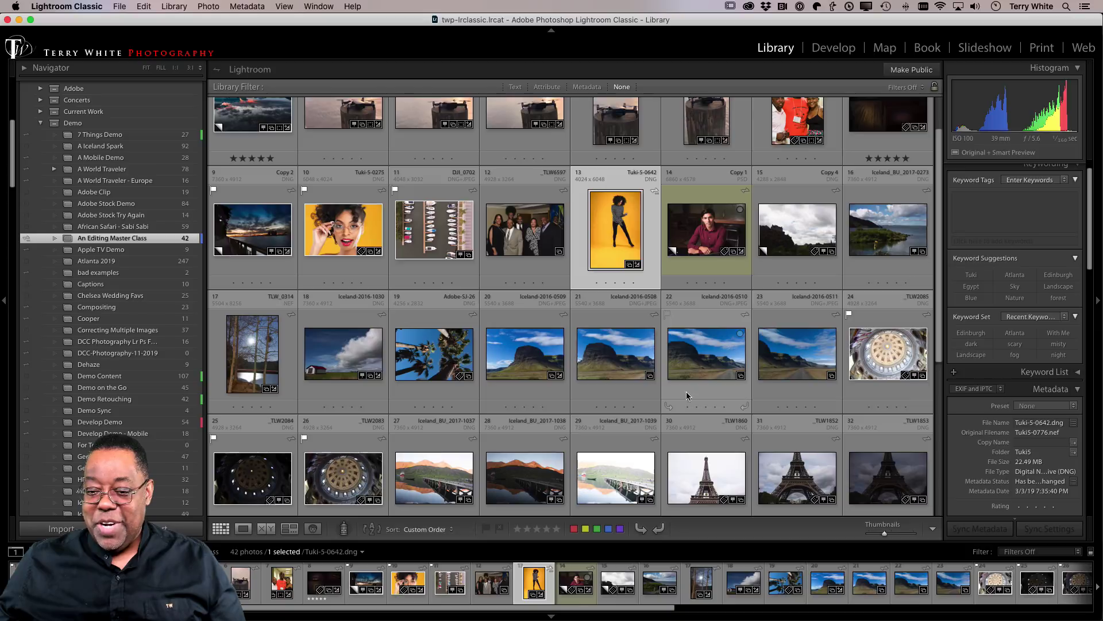
{"action": "left_click", "coordinate": [425, 366]}
{"action": "key", "text": "d"}
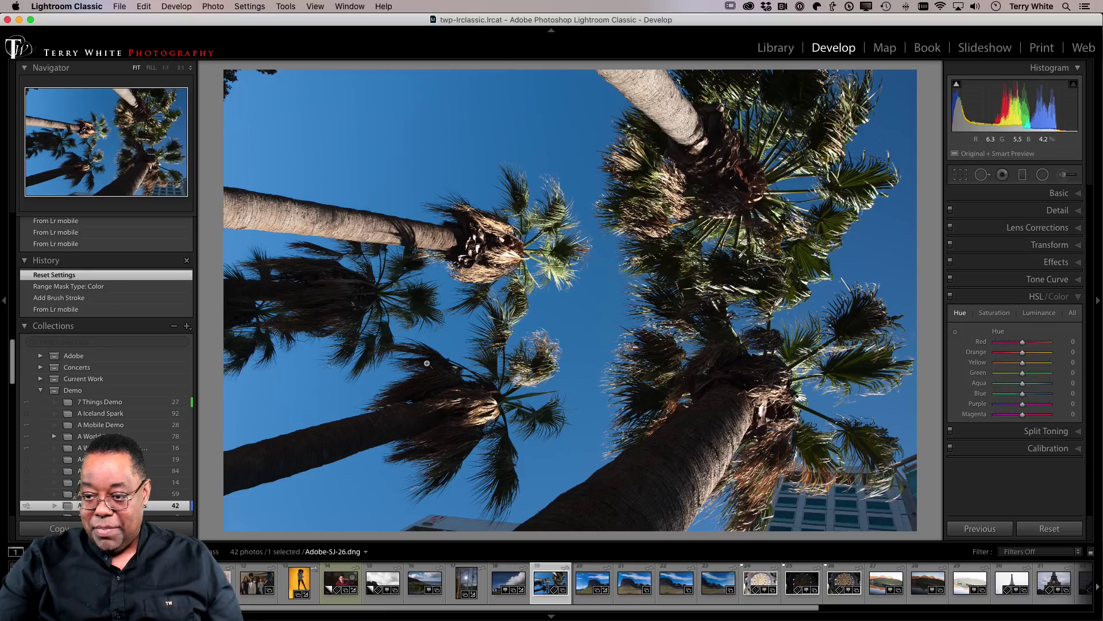
- Activate the Adjustment Brush with the Temp effect and set its Temp to −71
{"action": "left_click", "coordinate": [1063, 174]}
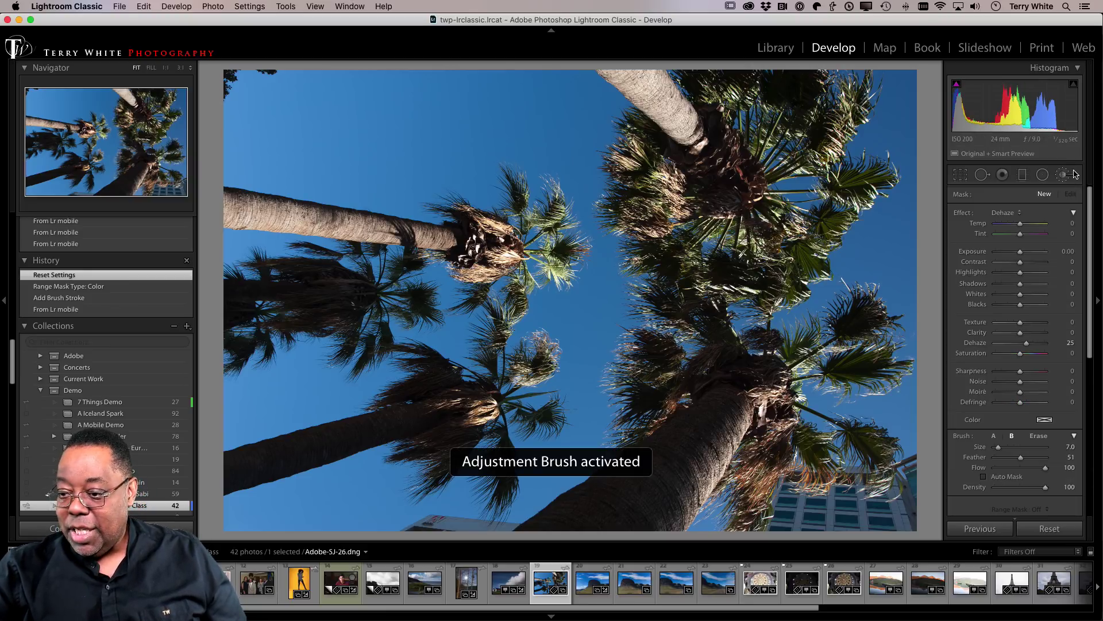
{"action": "left_click", "coordinate": [1009, 212]}
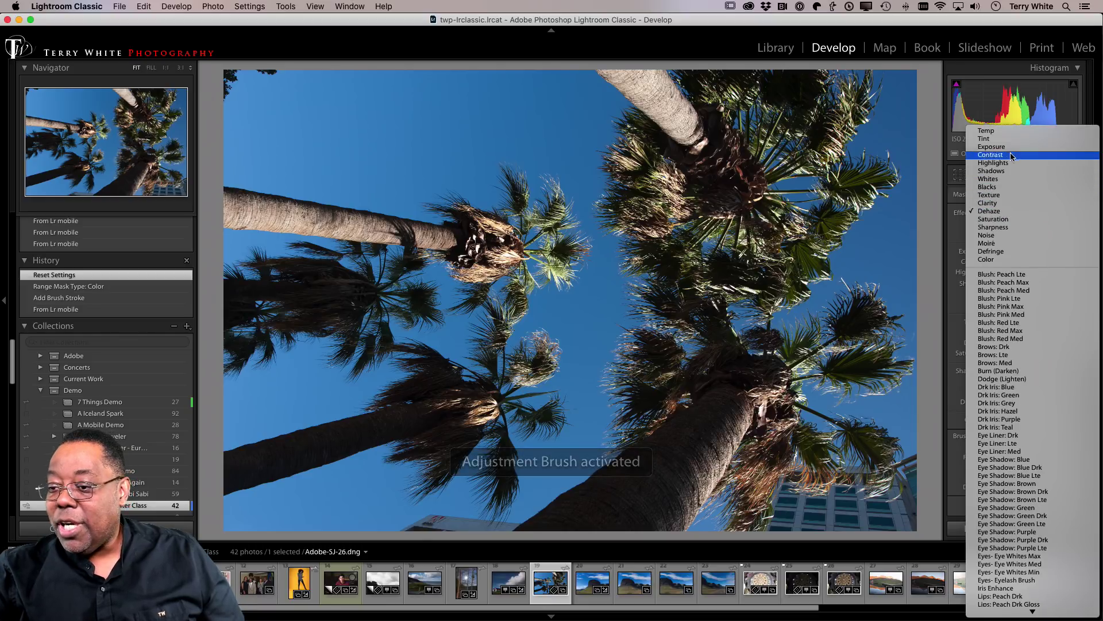
{"action": "left_click", "coordinate": [1005, 119]}
{"action": "left_click_drag", "start_coordinate": [1020, 223], "coordinate": [1002, 227]}
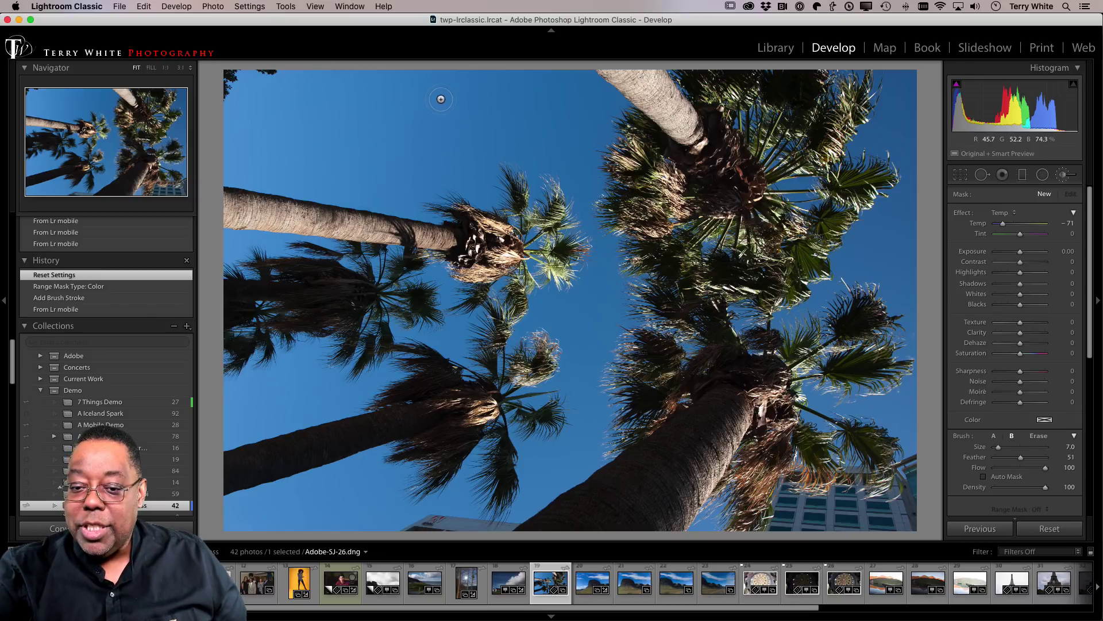
- Brush across the sky and a palm, undo that stroke, and paint a short stroke on the open upper sky only
{"action": "mouse_move", "coordinate": [440, 98]}
{"action": "left_mouse_down"}
{"action": "mouse_move", "coordinate": [370, 105]}
{"action": "mouse_move", "coordinate": [468, 86]}
{"action": "mouse_move", "coordinate": [316, 107]}
{"action": "mouse_move", "coordinate": [390, 101]}
{"action": "mouse_move", "coordinate": [418, 168]}
{"action": "mouse_move", "coordinate": [514, 217]}
{"action": "mouse_move", "coordinate": [557, 217]}
{"action": "mouse_move", "coordinate": [578, 278]}
{"action": "left_mouse_up"}
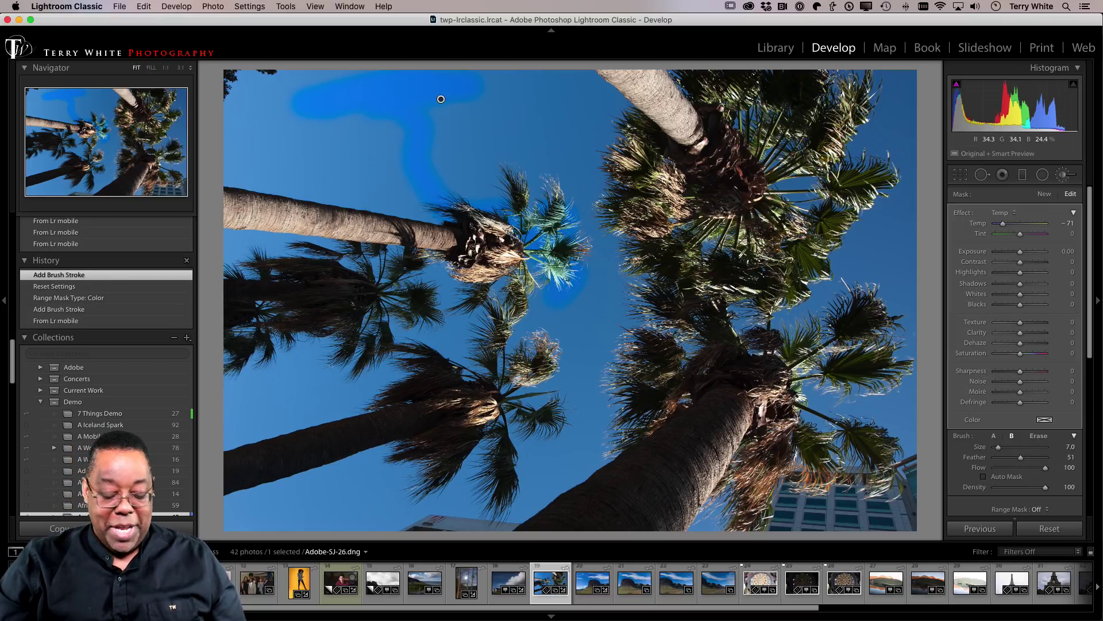
{"action": "key", "text": "super+z"}
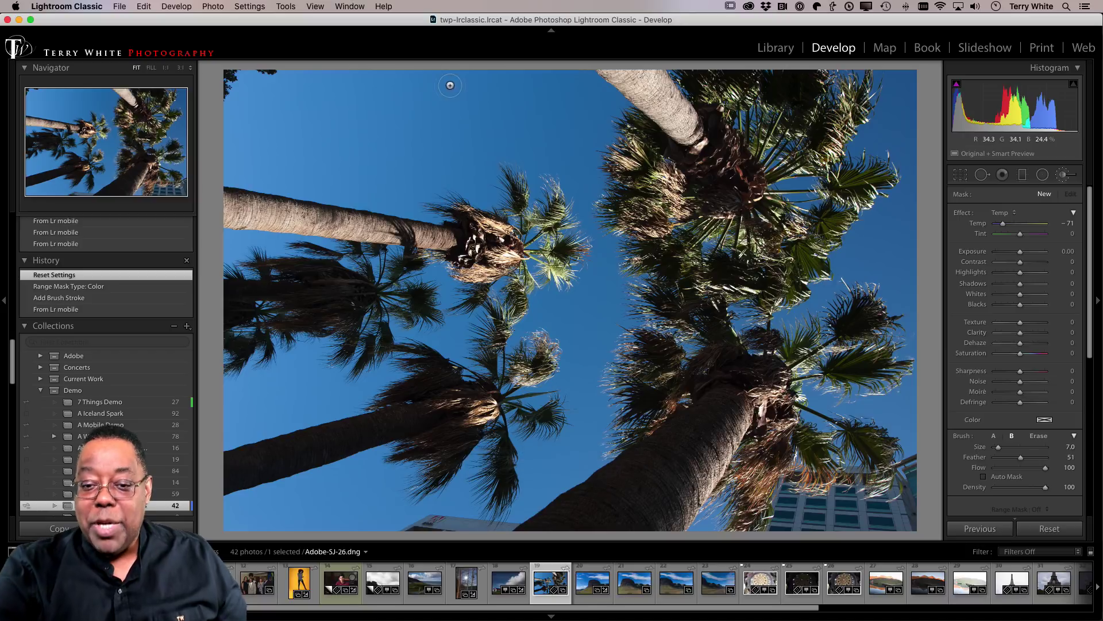
{"action": "left_click_drag", "start_coordinate": [471, 98], "coordinate": [365, 101]}
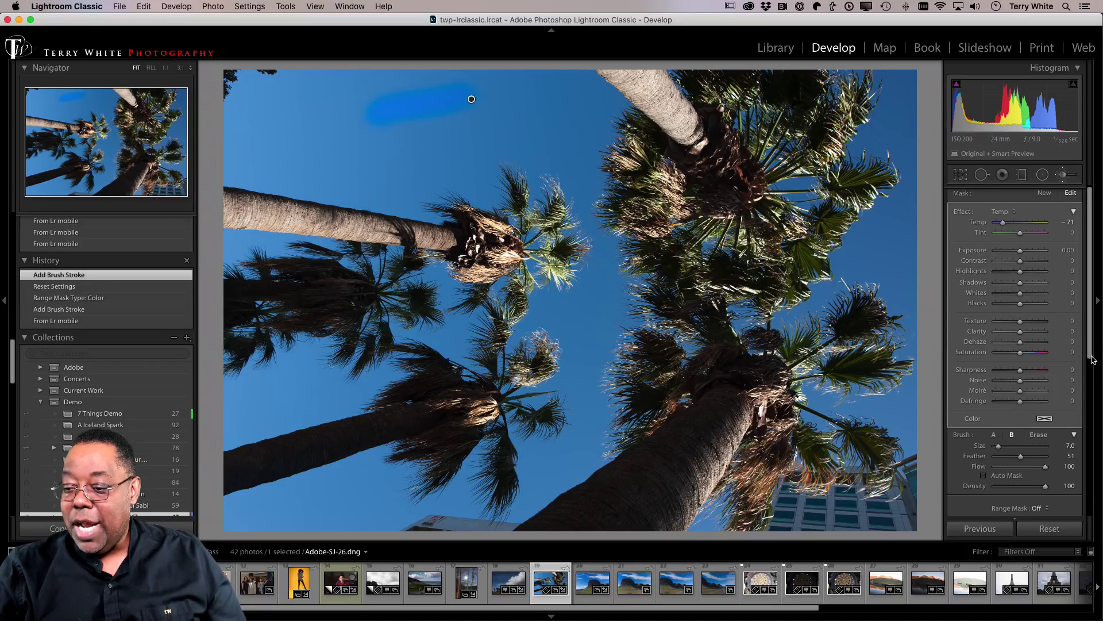
- Set the Range Mask of the sky brush adjustment to Color
{"action": "scroll", "coordinate": [1067, 392], "scroll_direction": "down", "scroll_amount": 5}
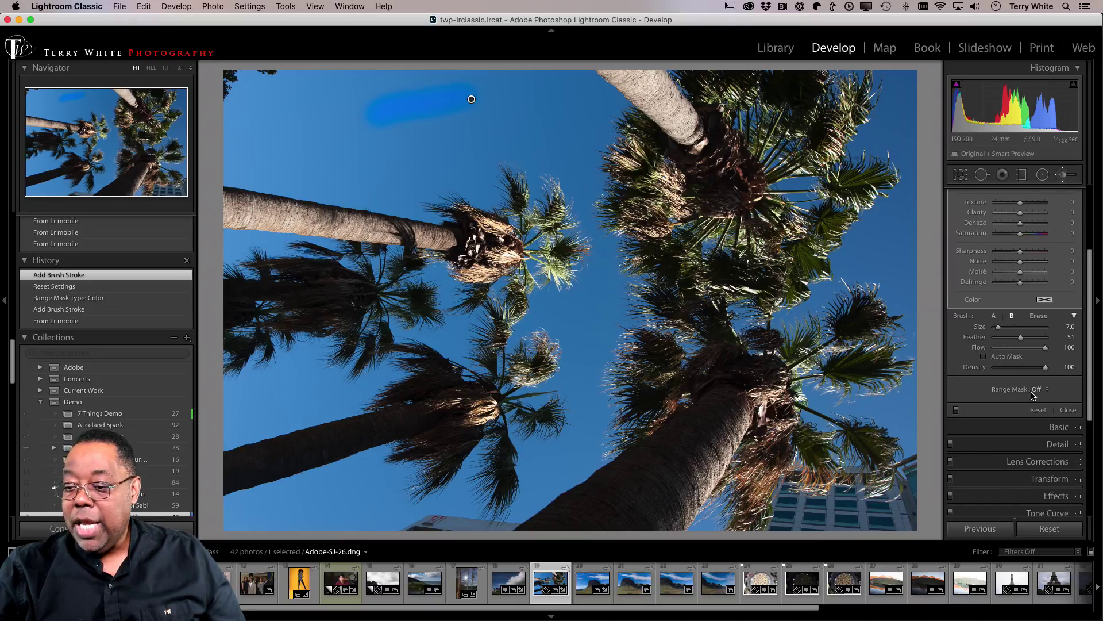
{"action": "key", "text": "alt"}
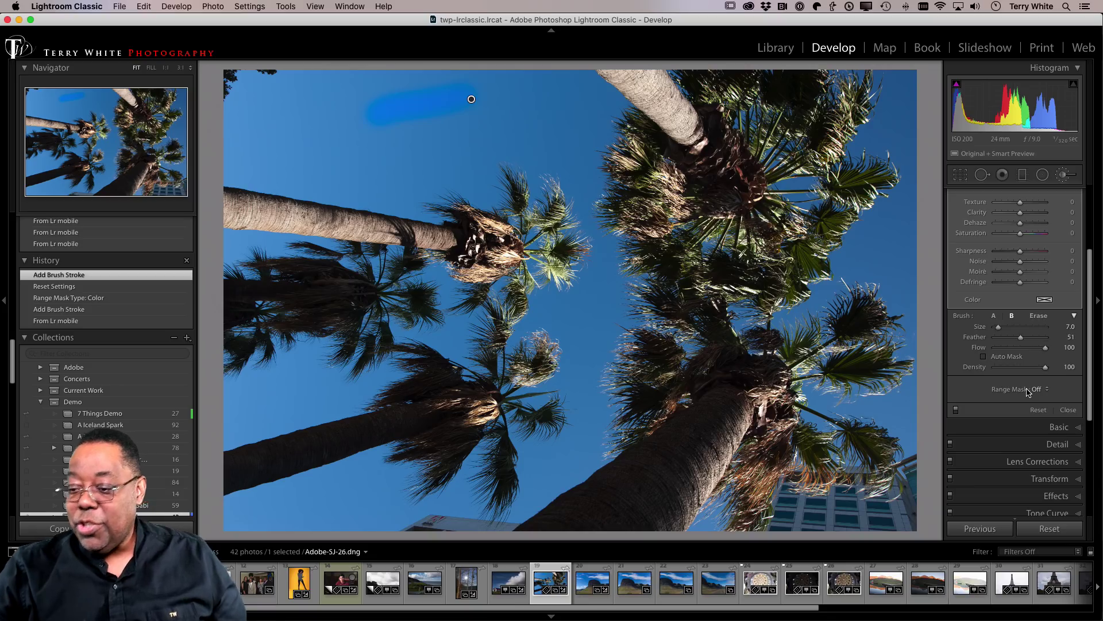
{"action": "scroll", "coordinate": [1039, 392], "scroll_direction": "down", "scroll_amount": 1}
{"action": "left_click", "coordinate": [1043, 386]}
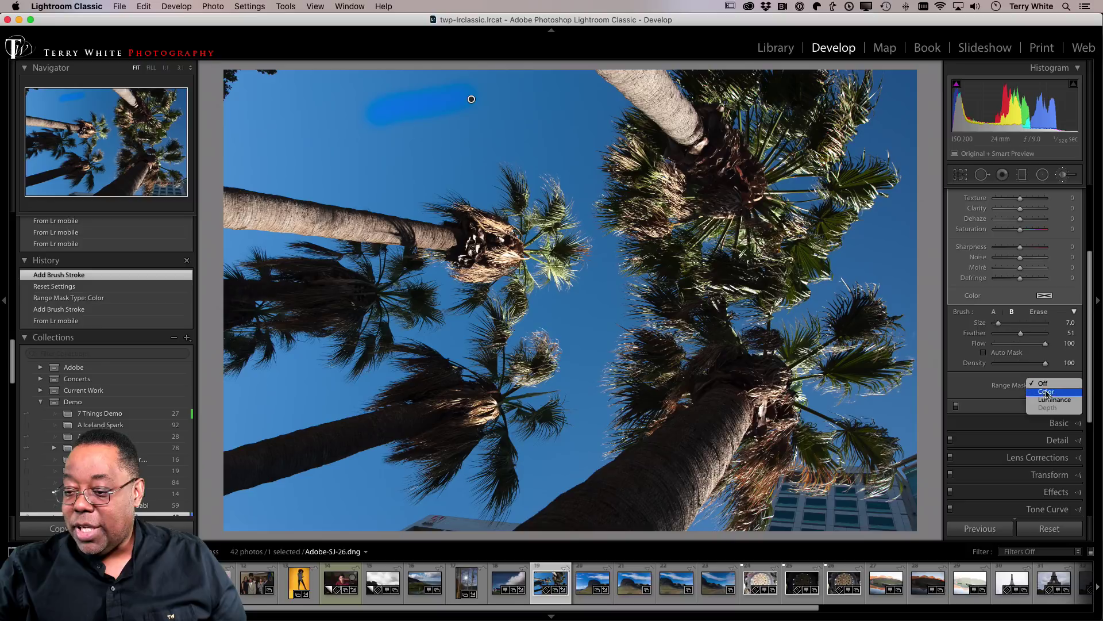
{"action": "key", "text": "Return"}
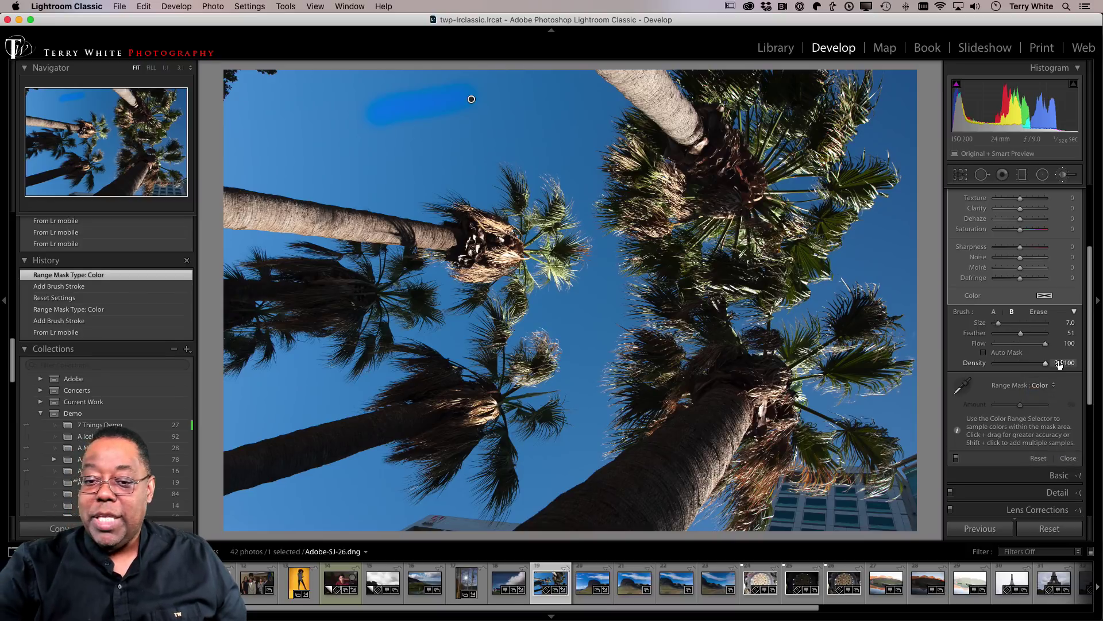
- Paint the cooling brush mask over the rest of the sky, including the gaps between and around the palm trees
{"action": "mouse_move", "coordinate": [372, 100]}
{"action": "left_mouse_down"}
{"action": "mouse_move", "coordinate": [317, 98]}
{"action": "mouse_move", "coordinate": [335, 88]}
{"action": "mouse_move", "coordinate": [282, 87]}
{"action": "mouse_move", "coordinate": [299, 80]}
{"action": "mouse_move", "coordinate": [255, 63]}
{"action": "mouse_move", "coordinate": [221, 107]}
{"action": "mouse_move", "coordinate": [284, 139]}
{"action": "mouse_move", "coordinate": [221, 159]}
{"action": "mouse_move", "coordinate": [218, 134]}
{"action": "mouse_move", "coordinate": [307, 168]}
{"action": "mouse_move", "coordinate": [228, 178]}
{"action": "mouse_move", "coordinate": [409, 205]}
{"action": "mouse_move", "coordinate": [334, 200]}
{"action": "mouse_move", "coordinate": [565, 182]}
{"action": "mouse_move", "coordinate": [519, 165]}
{"action": "mouse_move", "coordinate": [539, 157]}
{"action": "mouse_move", "coordinate": [556, 176]}
{"action": "mouse_move", "coordinate": [546, 165]}
{"action": "mouse_move", "coordinate": [349, 155]}
{"action": "mouse_move", "coordinate": [489, 146]}
{"action": "mouse_move", "coordinate": [313, 171]}
{"action": "mouse_move", "coordinate": [495, 168]}
{"action": "mouse_move", "coordinate": [337, 167]}
{"action": "mouse_move", "coordinate": [313, 151]}
{"action": "mouse_move", "coordinate": [317, 131]}
{"action": "mouse_move", "coordinate": [558, 120]}
{"action": "mouse_move", "coordinate": [581, 153]}
{"action": "mouse_move", "coordinate": [527, 93]}
{"action": "mouse_move", "coordinate": [378, 86]}
{"action": "mouse_move", "coordinate": [564, 84]}
{"action": "mouse_move", "coordinate": [614, 107]}
{"action": "mouse_move", "coordinate": [585, 150]}
{"action": "mouse_move", "coordinate": [581, 265]}
{"action": "mouse_move", "coordinate": [532, 308]}
{"action": "mouse_move", "coordinate": [531, 328]}
{"action": "mouse_move", "coordinate": [564, 354]}
{"action": "mouse_move", "coordinate": [543, 414]}
{"action": "mouse_move", "coordinate": [551, 449]}
{"action": "mouse_move", "coordinate": [592, 400]}
{"action": "mouse_move", "coordinate": [631, 314]}
{"action": "mouse_move", "coordinate": [603, 259]}
{"action": "mouse_move", "coordinate": [712, 259]}
{"action": "mouse_move", "coordinate": [756, 185]}
{"action": "mouse_move", "coordinate": [809, 187]}
{"action": "left_mouse_up"}
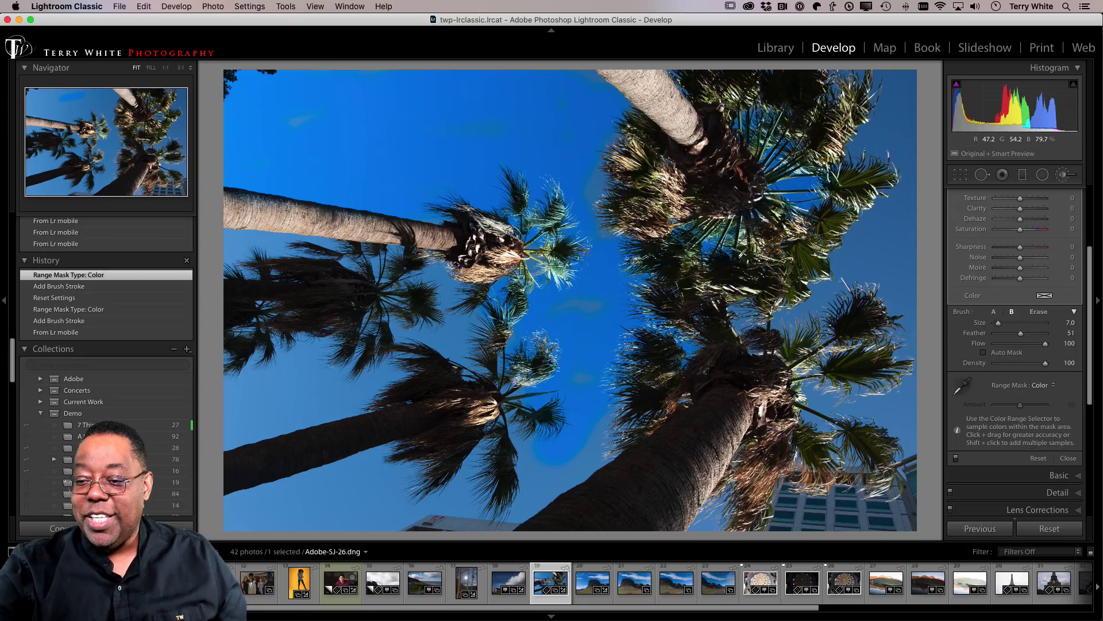
{"action": "mouse_move", "coordinate": [762, 120]}
{"action": "left_mouse_down"}
{"action": "mouse_move", "coordinate": [859, 86]}
{"action": "mouse_move", "coordinate": [867, 210]}
{"action": "mouse_move", "coordinate": [900, 202]}
{"action": "mouse_move", "coordinate": [817, 290]}
{"action": "mouse_move", "coordinate": [889, 290]}
{"action": "mouse_move", "coordinate": [907, 379]}
{"action": "mouse_move", "coordinate": [891, 254]}
{"action": "left_mouse_up"}
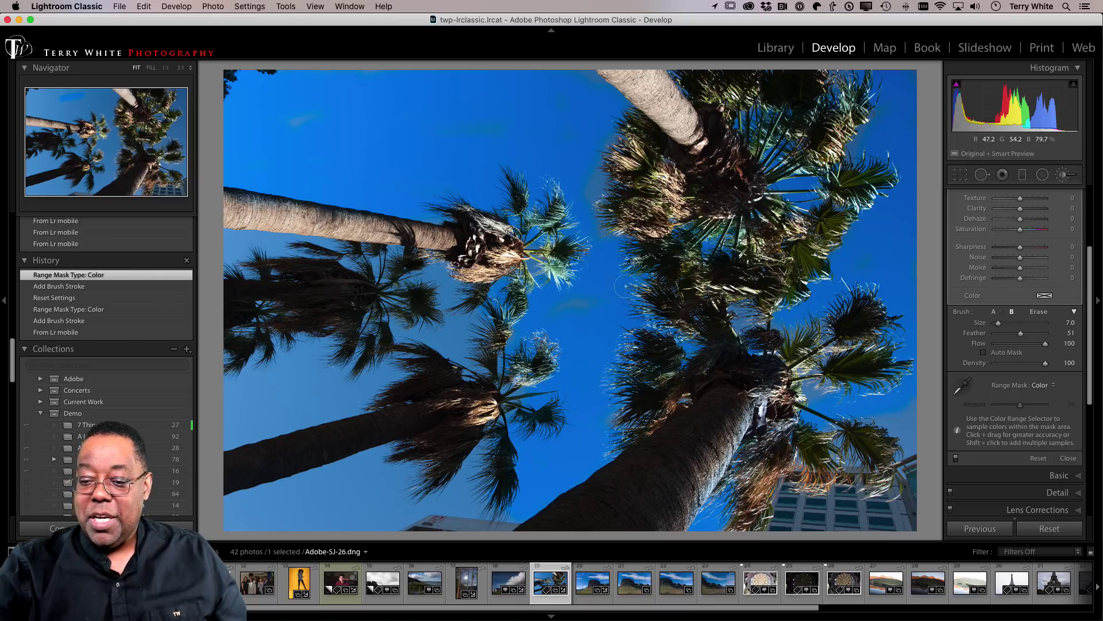
{"action": "mouse_move", "coordinate": [626, 286]}
{"action": "left_mouse_down"}
{"action": "mouse_move", "coordinate": [604, 279]}
{"action": "mouse_move", "coordinate": [443, 360]}
{"action": "mouse_move", "coordinate": [230, 427]}
{"action": "mouse_move", "coordinate": [423, 350]}
{"action": "mouse_move", "coordinate": [258, 424]}
{"action": "mouse_move", "coordinate": [378, 339]}
{"action": "mouse_move", "coordinate": [287, 357]}
{"action": "mouse_move", "coordinate": [301, 263]}
{"action": "mouse_move", "coordinate": [241, 232]}
{"action": "left_mouse_up"}
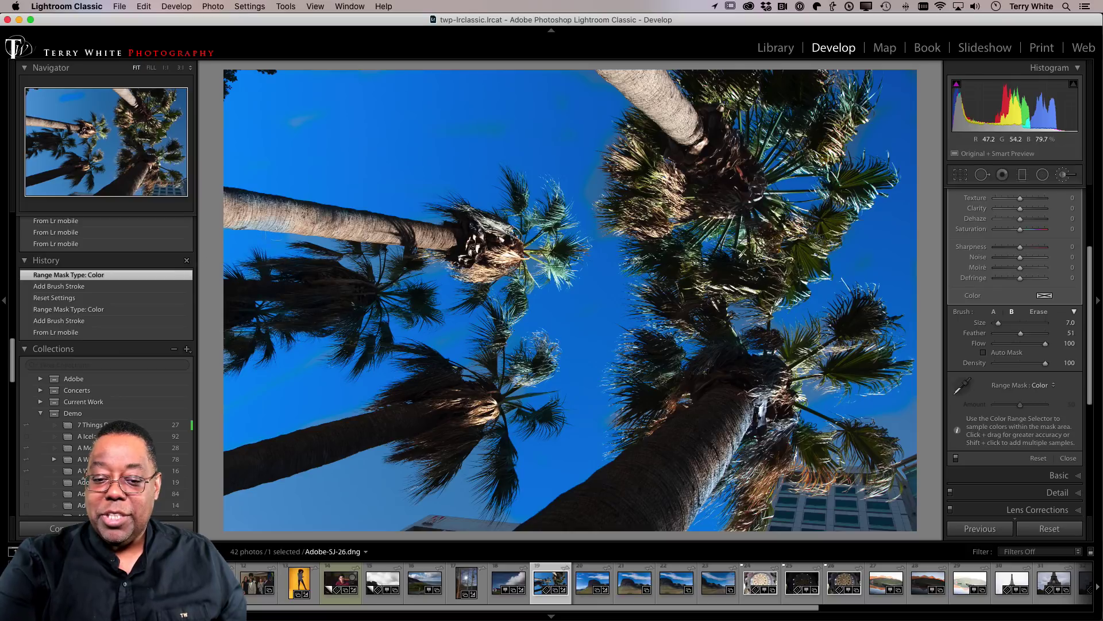
{"action": "mouse_move", "coordinate": [546, 337]}
{"action": "left_mouse_down"}
{"action": "mouse_move", "coordinate": [386, 495]}
{"action": "mouse_move", "coordinate": [253, 523]}
{"action": "mouse_move", "coordinate": [337, 474]}
{"action": "mouse_move", "coordinate": [241, 516]}
{"action": "mouse_move", "coordinate": [442, 437]}
{"action": "mouse_move", "coordinate": [509, 459]}
{"action": "mouse_move", "coordinate": [316, 523]}
{"action": "mouse_move", "coordinate": [475, 477]}
{"action": "mouse_move", "coordinate": [502, 499]}
{"action": "left_mouse_up"}
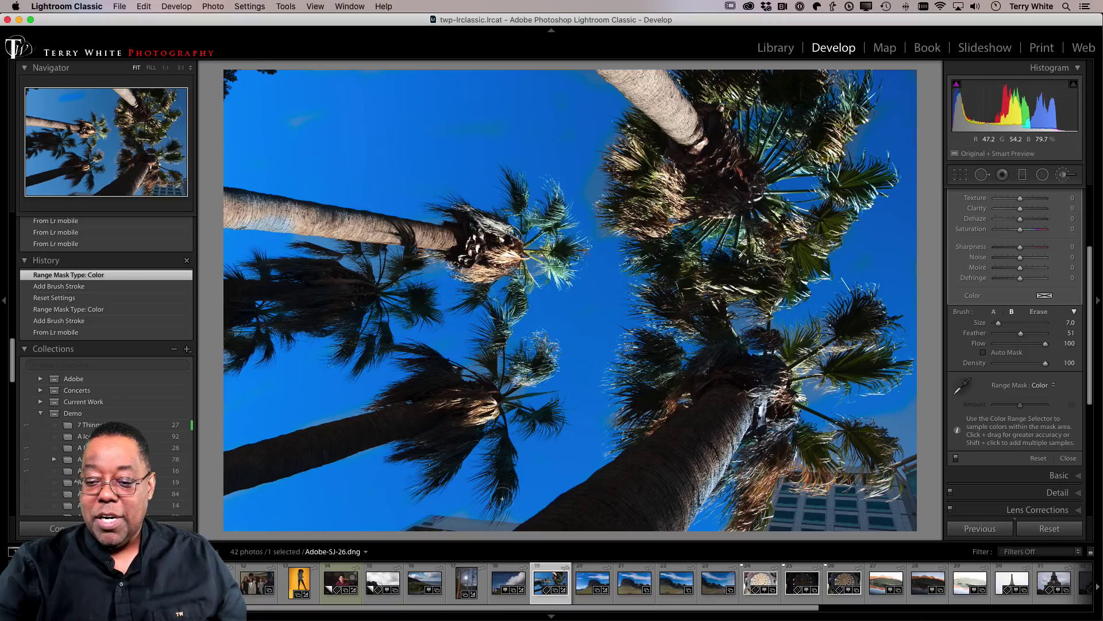
{"action": "left_click_drag", "start_coordinate": [623, 425], "coordinate": [490, 482]}
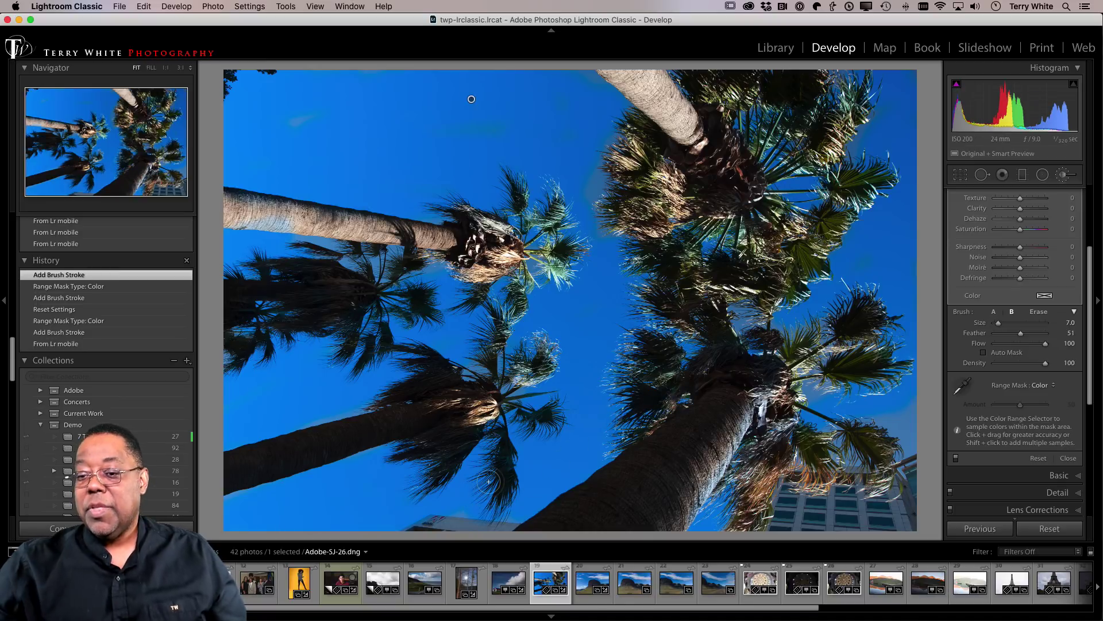